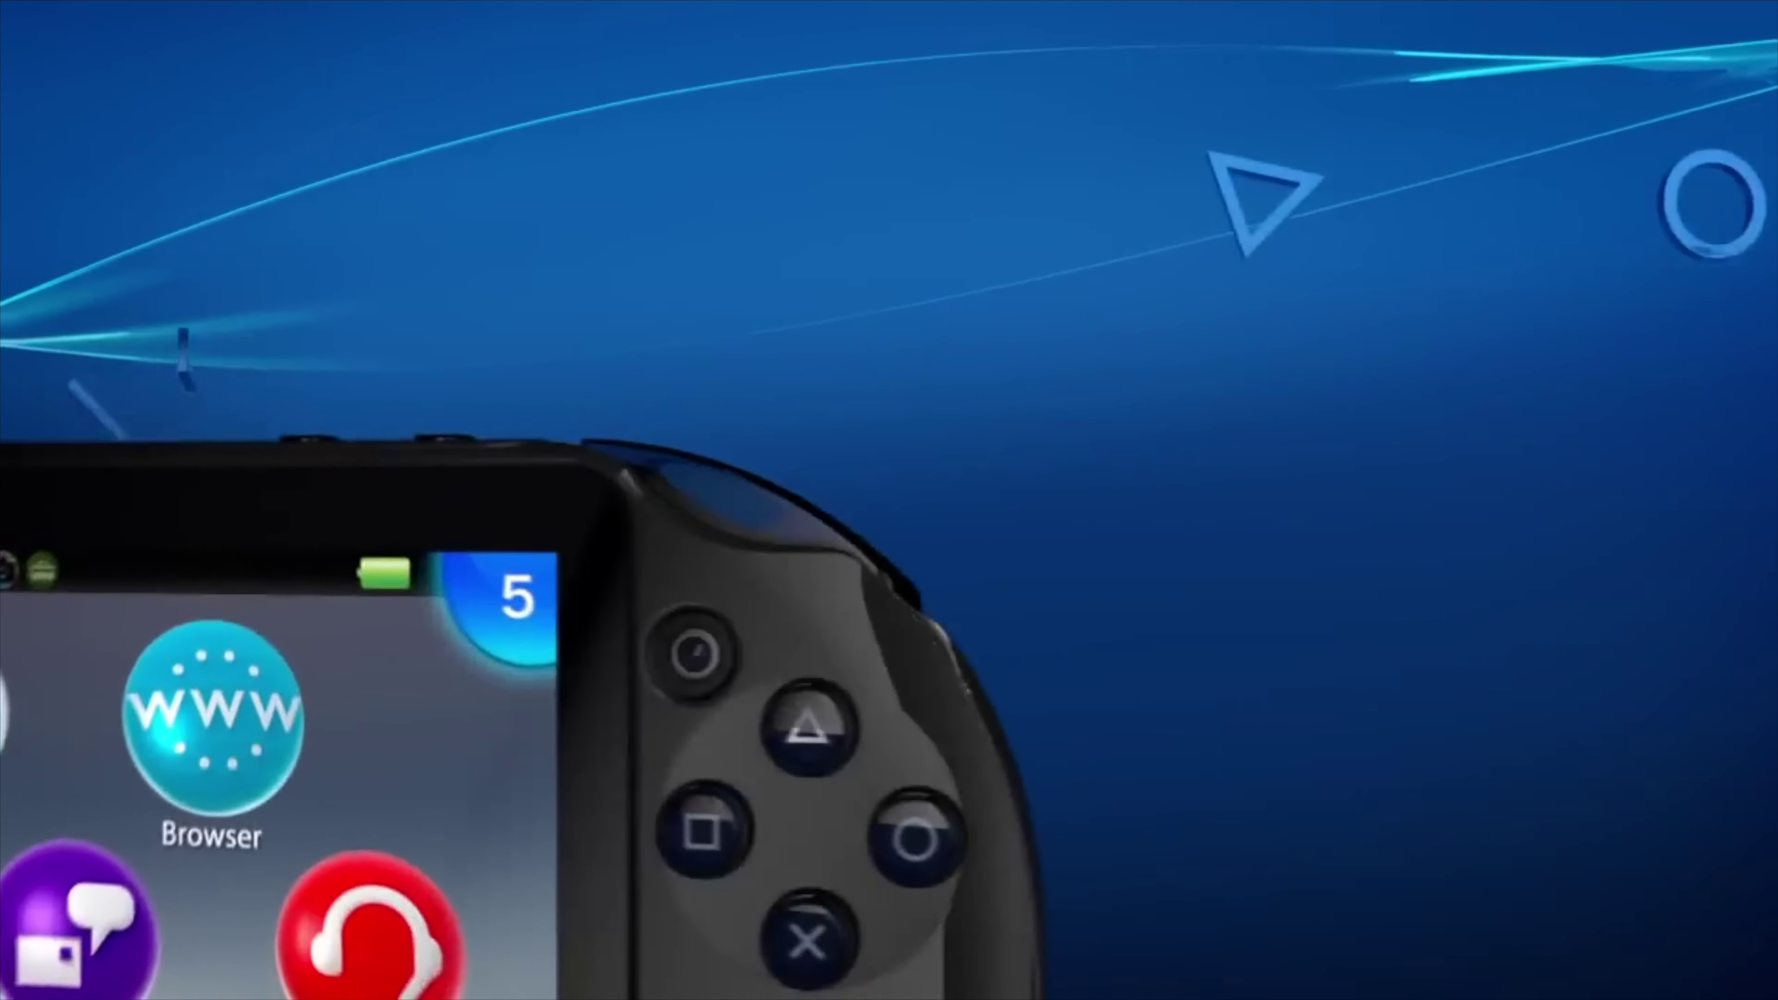
Bring up the vita3k.org home page in Google Chrome
click(902, 536)
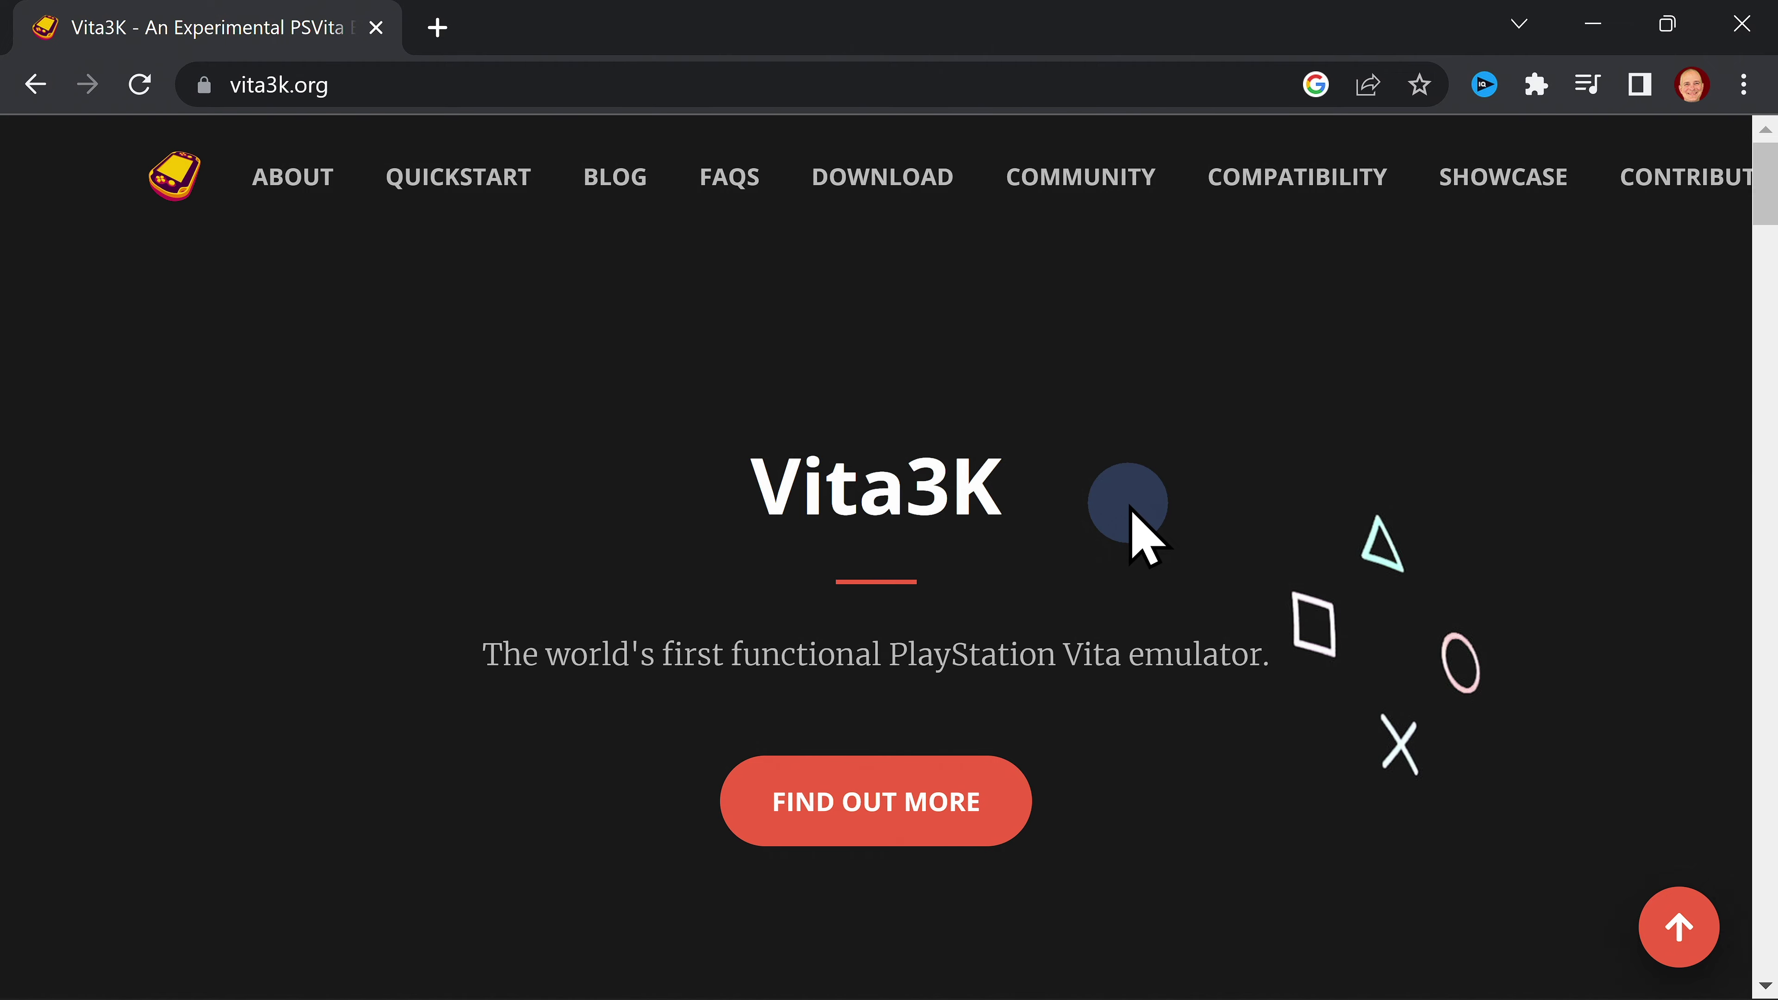
Download windows-latest.zip, the Vita3K Windows nightly build, from the site's Download section
click(884, 190)
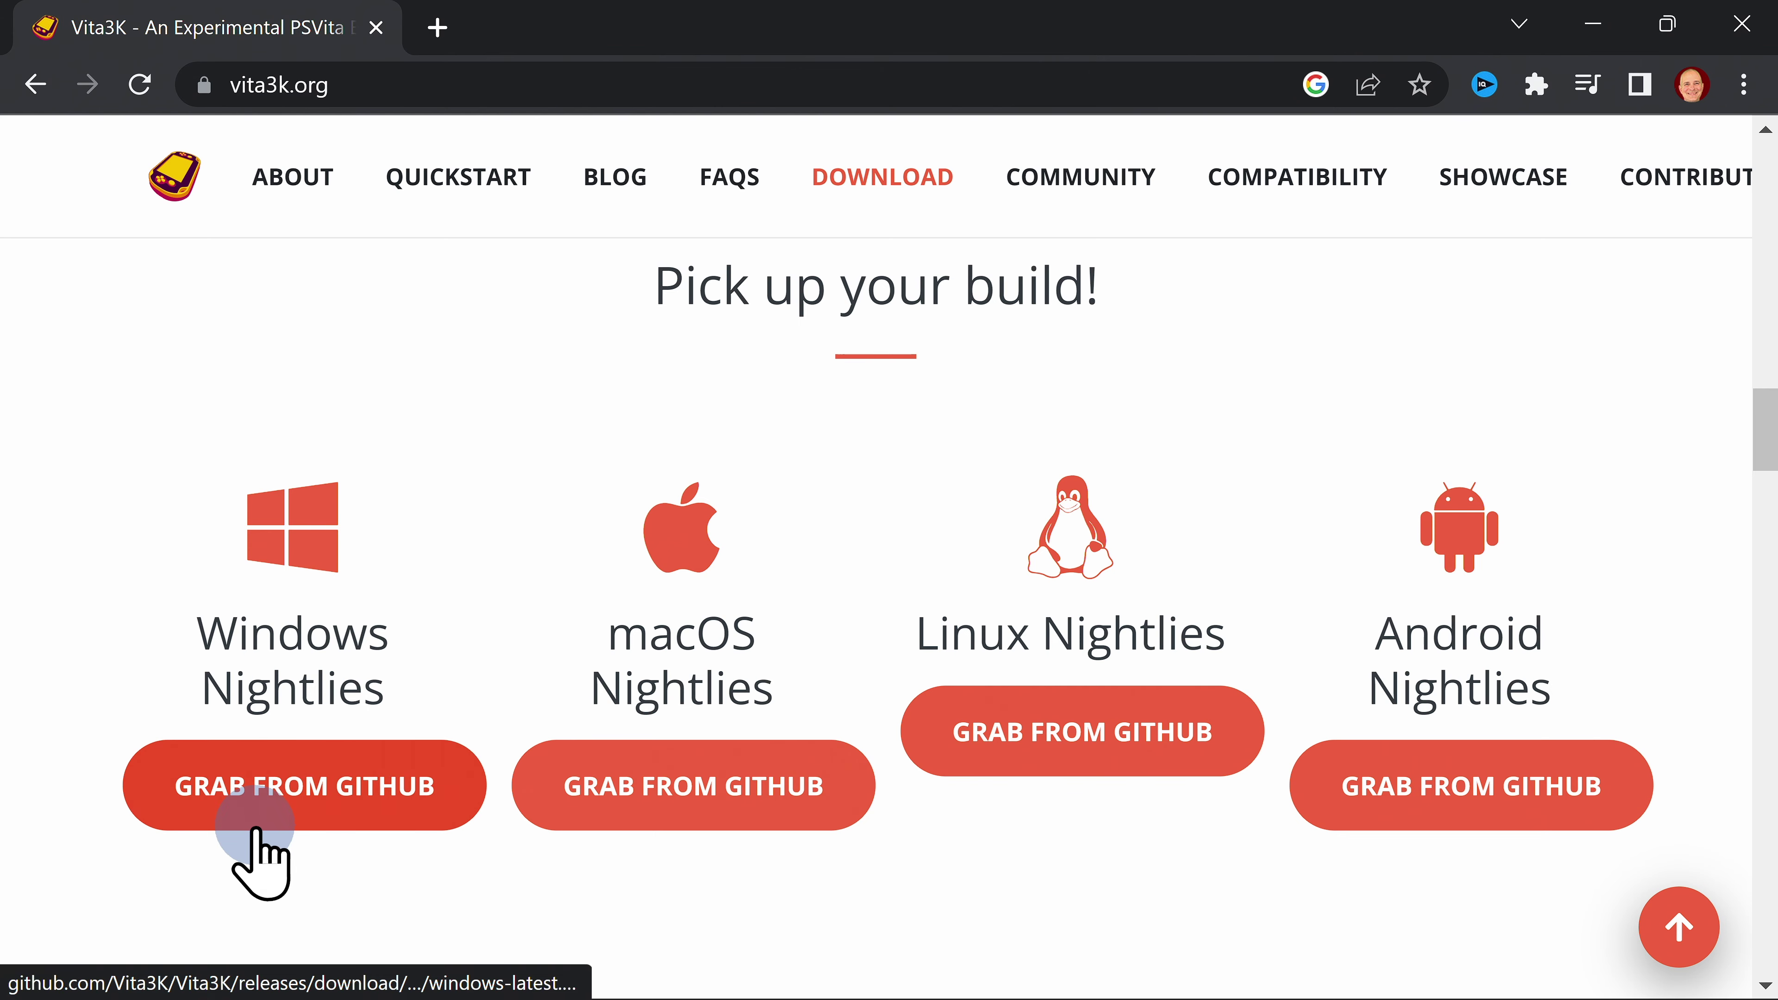
click(295, 807)
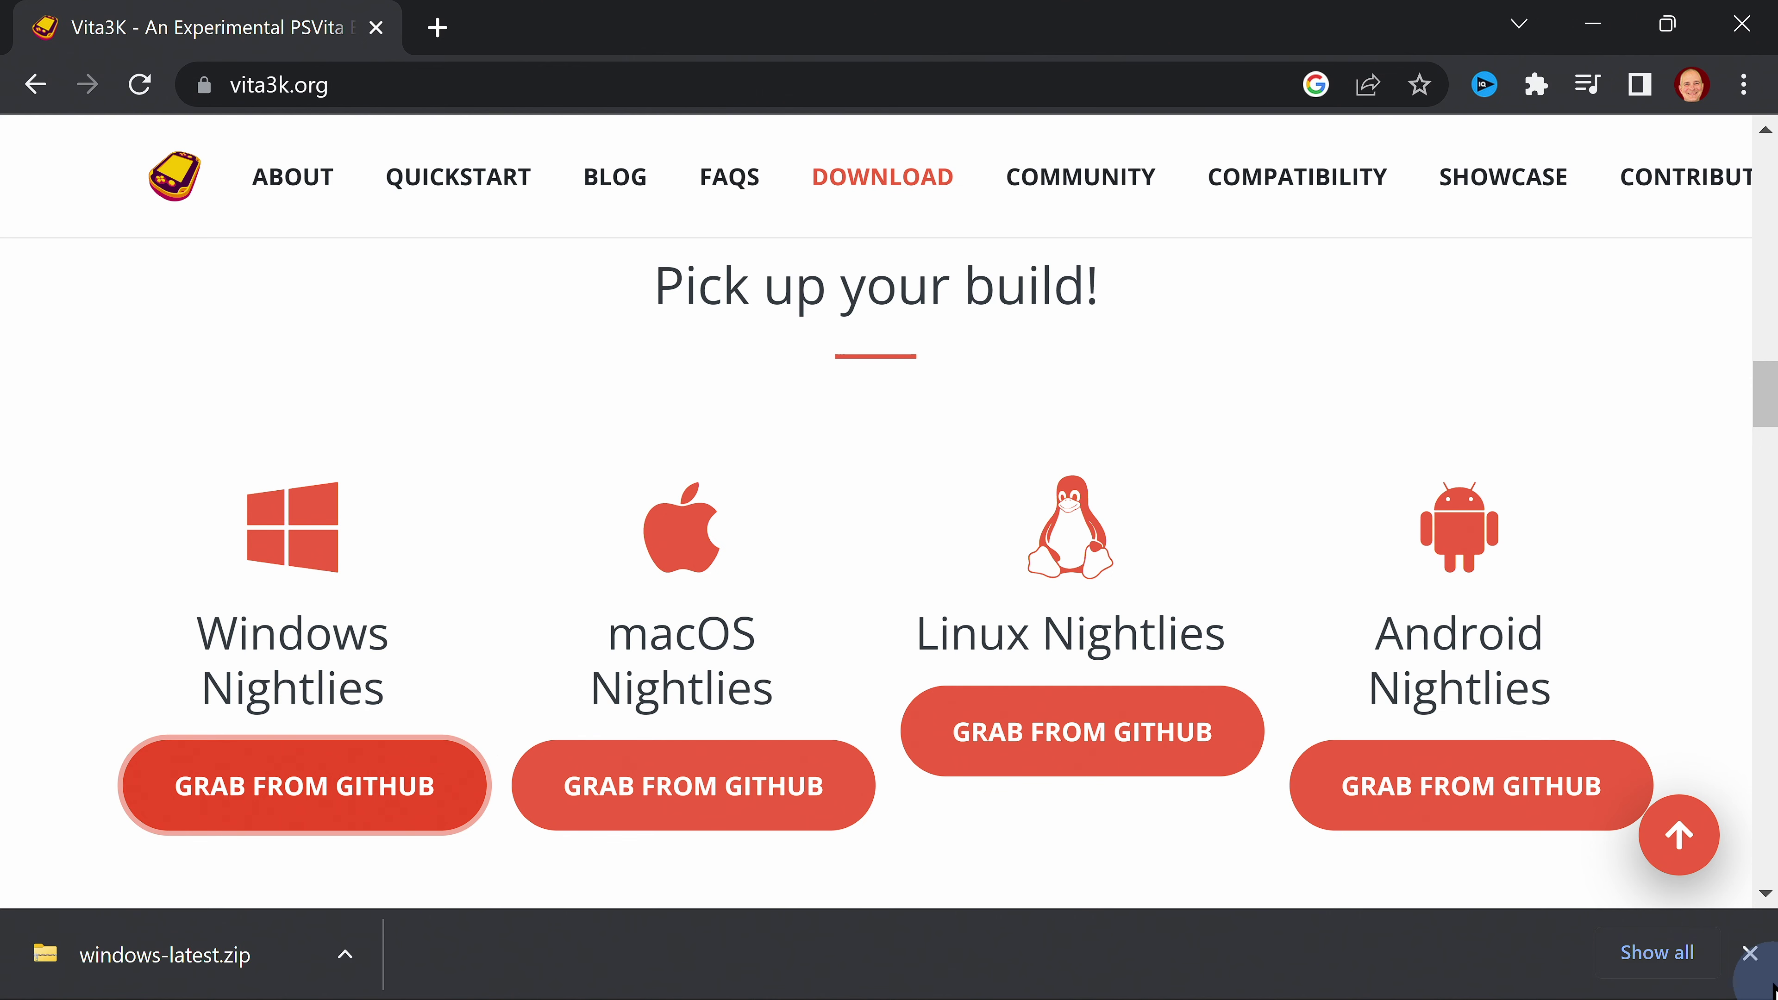
click(1749, 953)
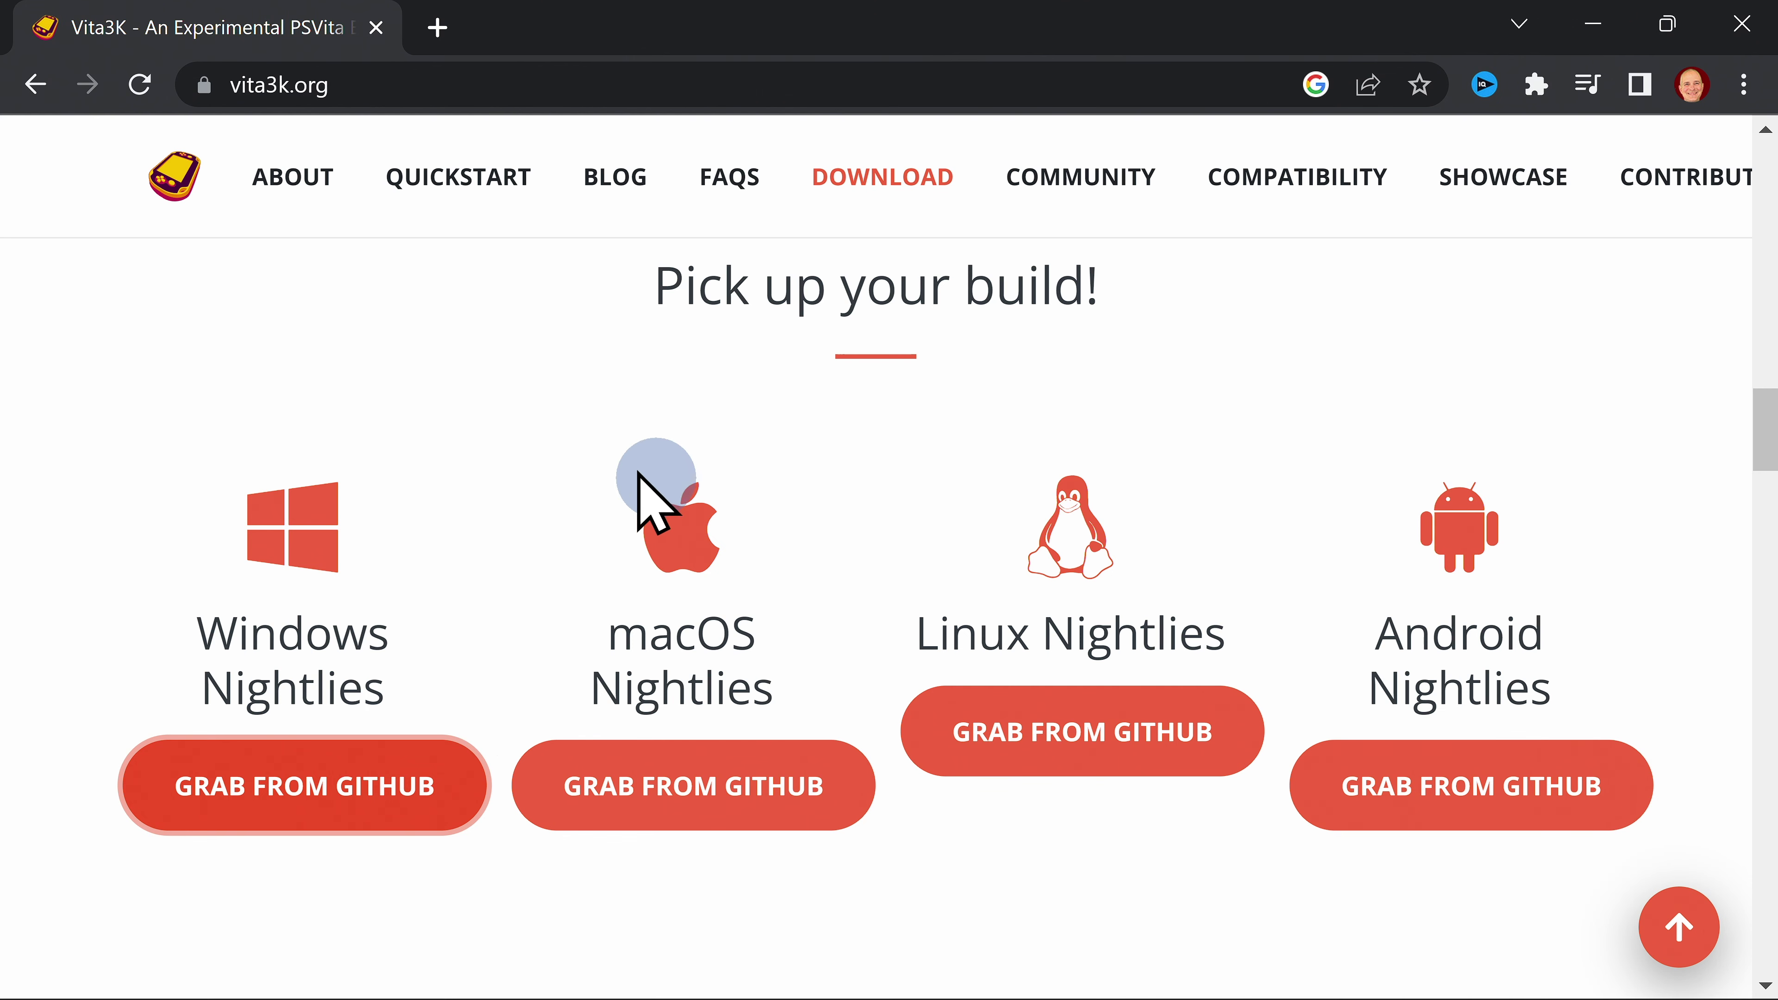
Download the Visual C++ 2015-2022 Redistributable from the Quickstart guide's Other Requirements section
click(451, 183)
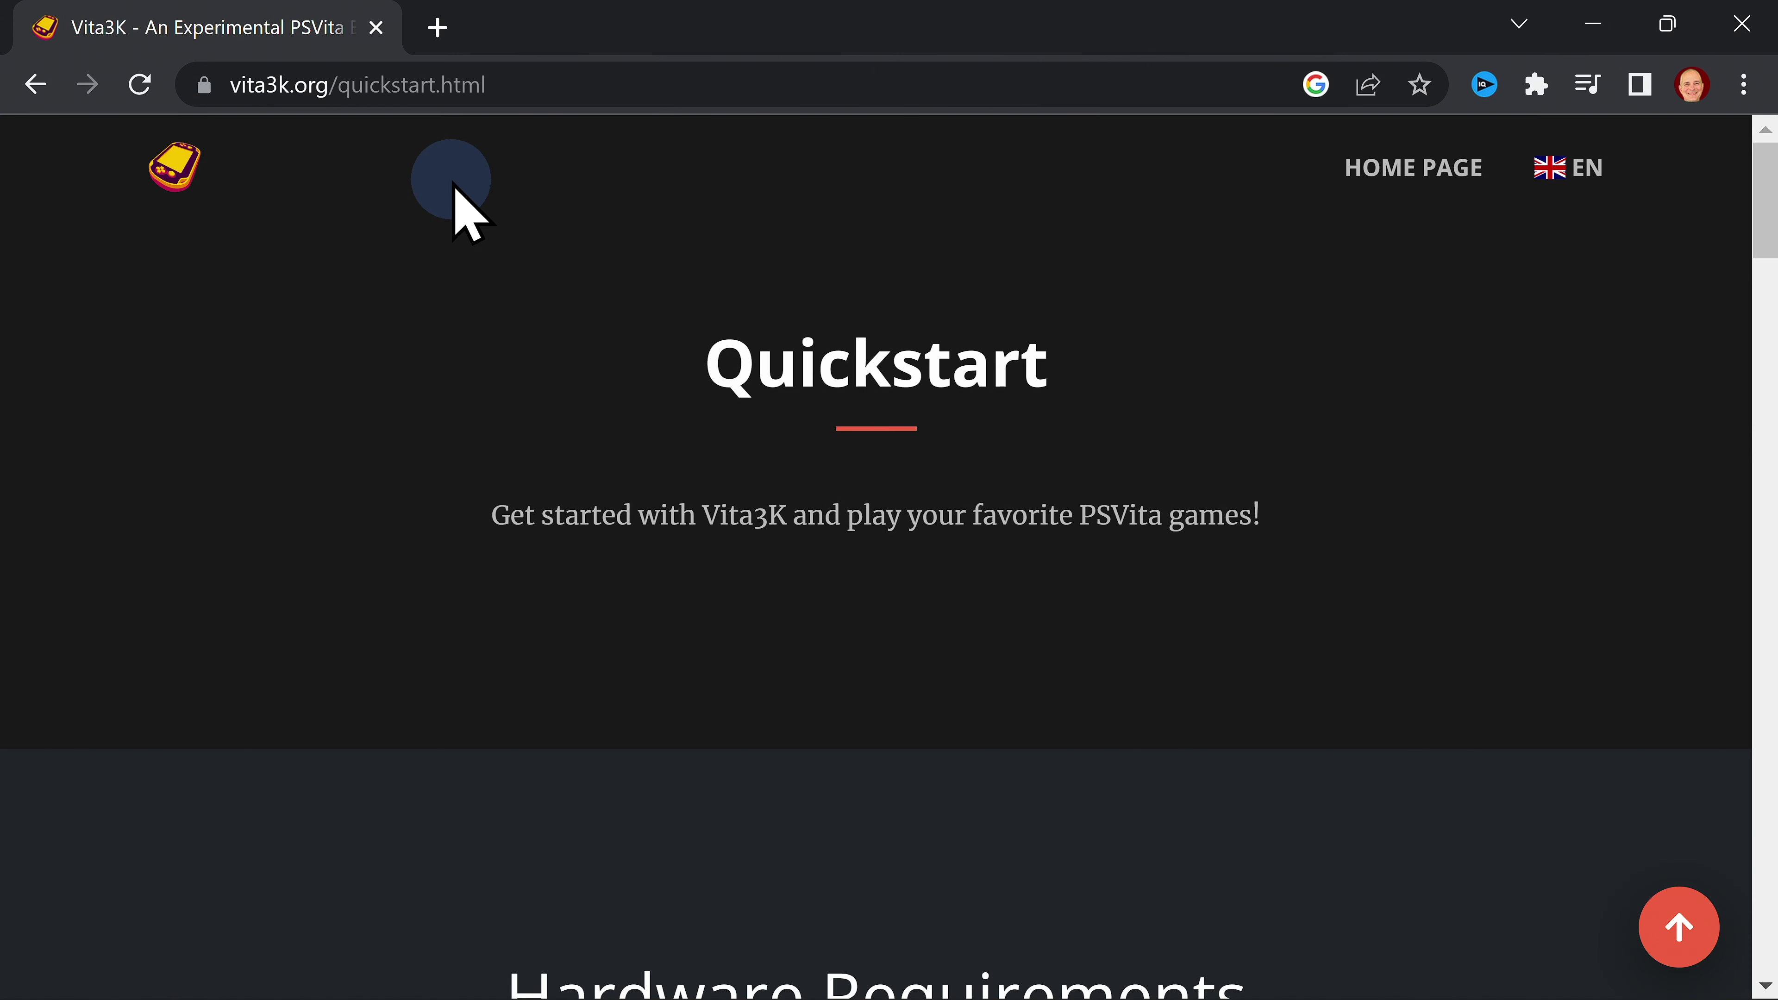
scroll(465, 205, down, 3)
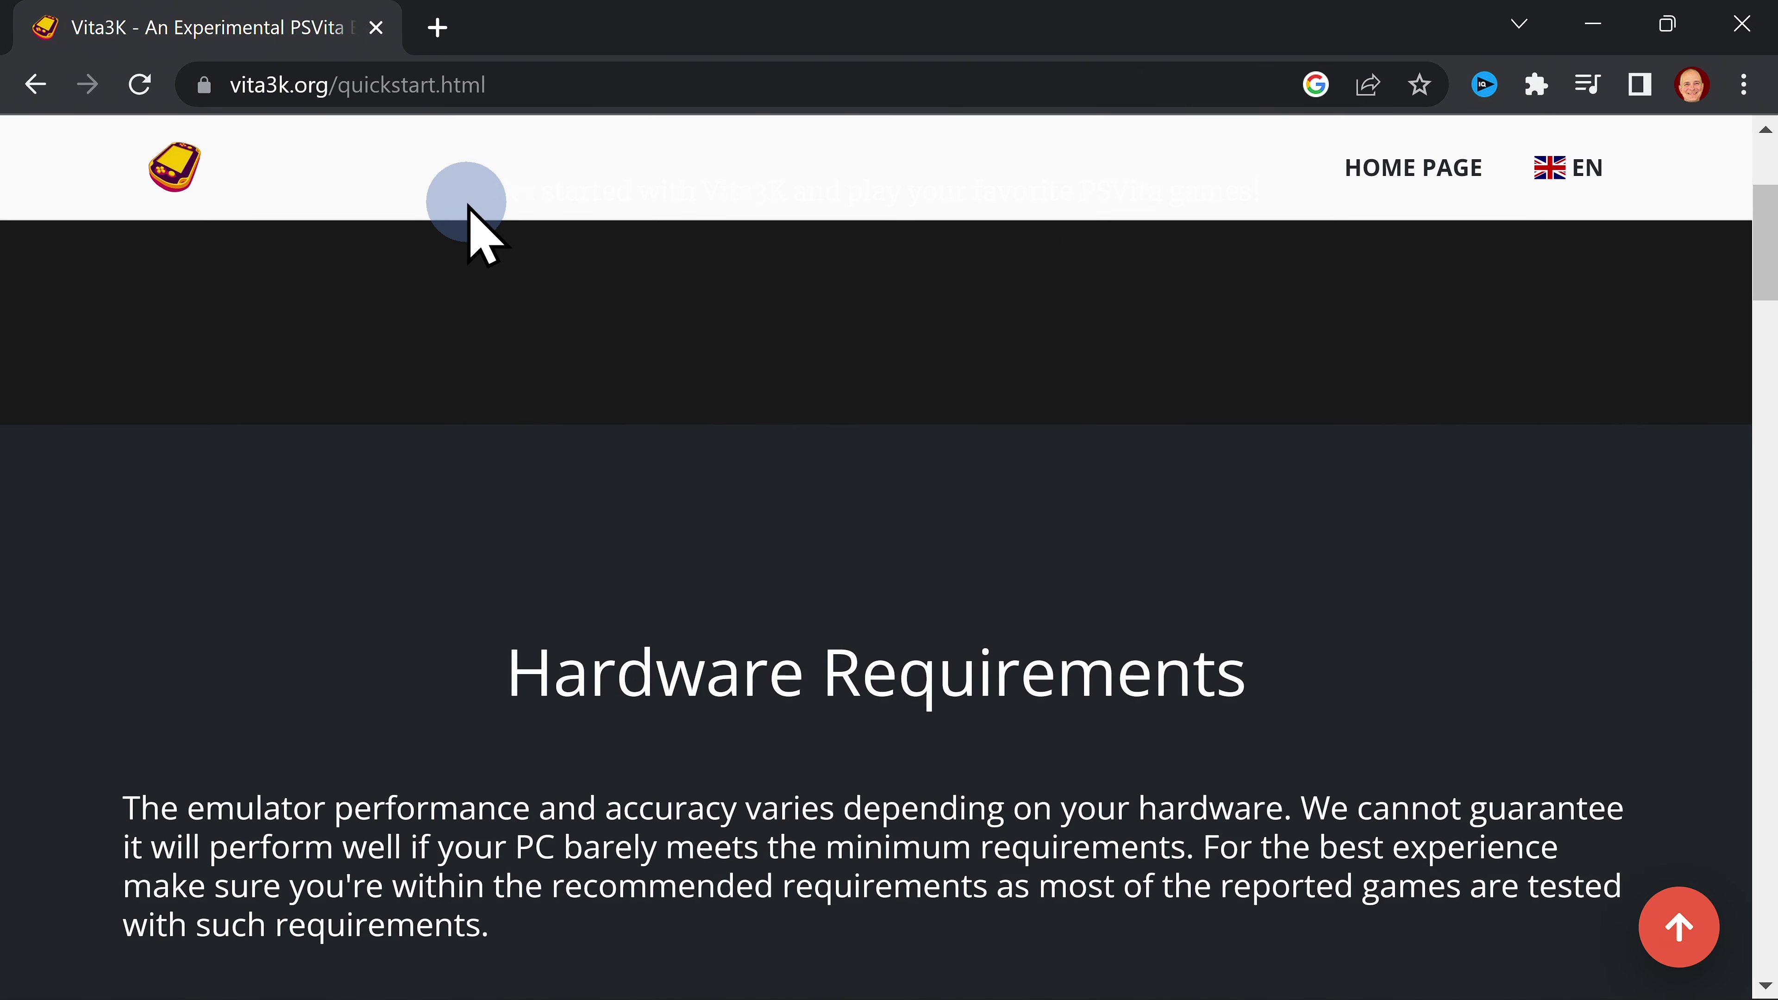
scroll(467, 204, down, 2)
scroll(468, 204, down, 4)
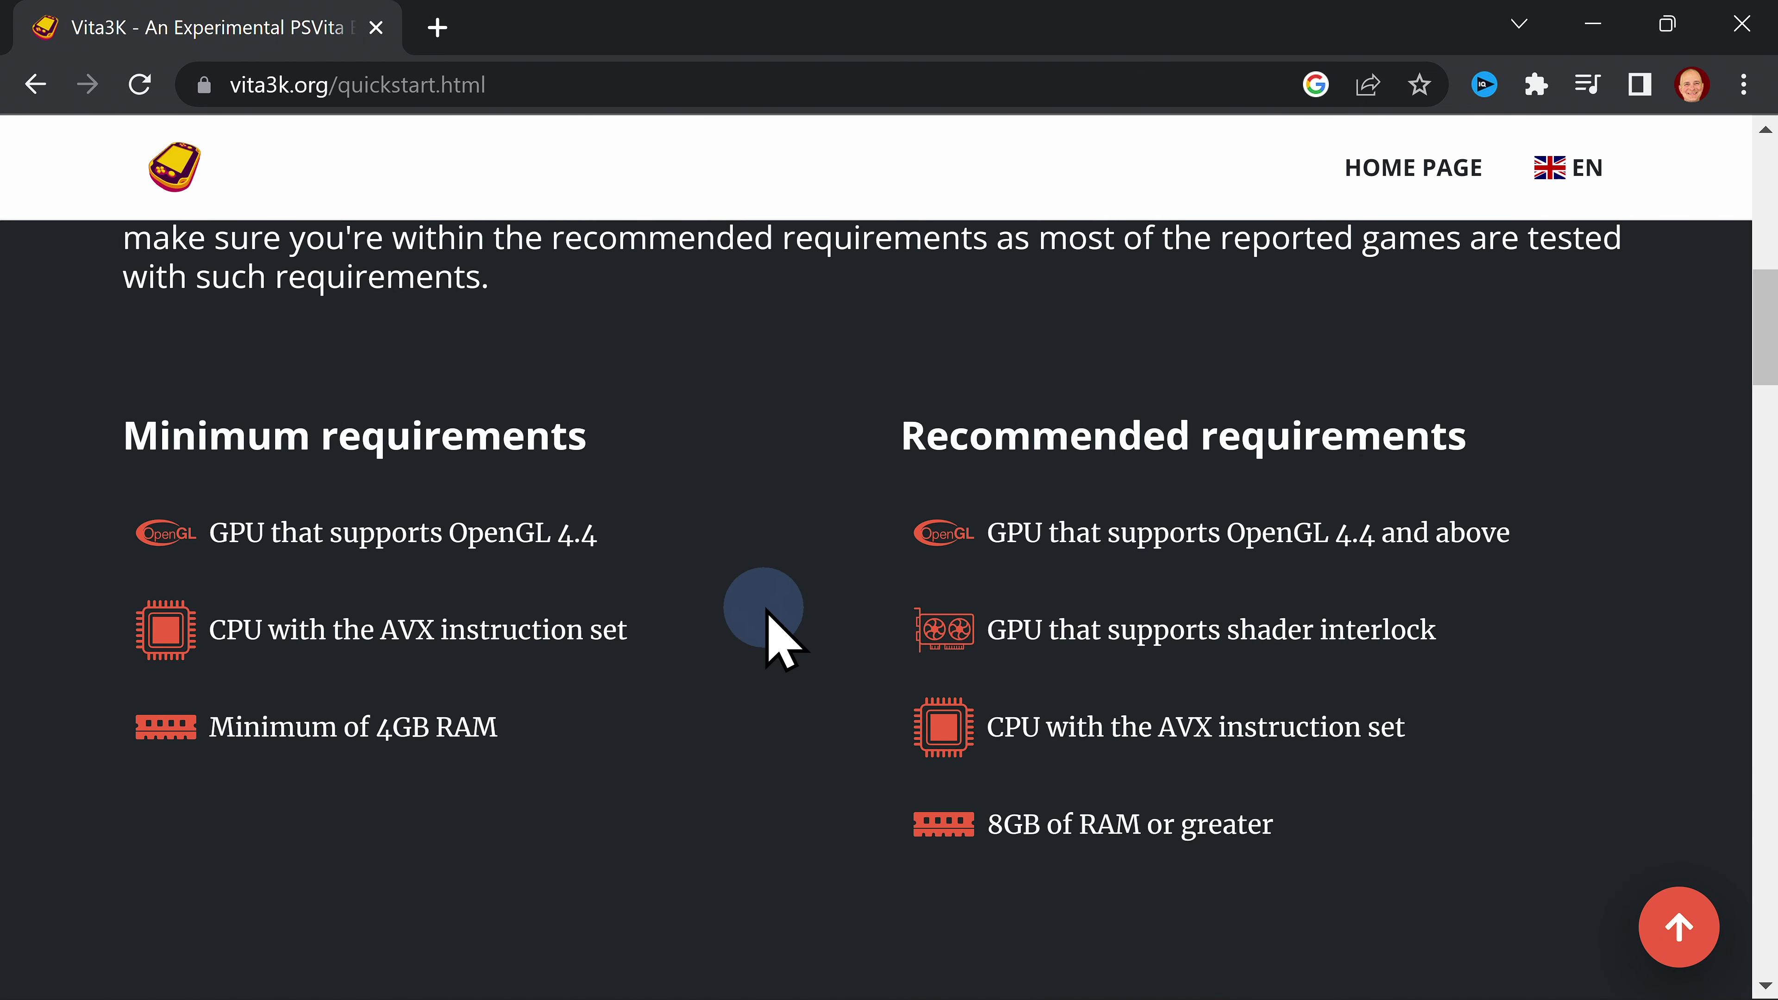
scroll(779, 604, up, 2)
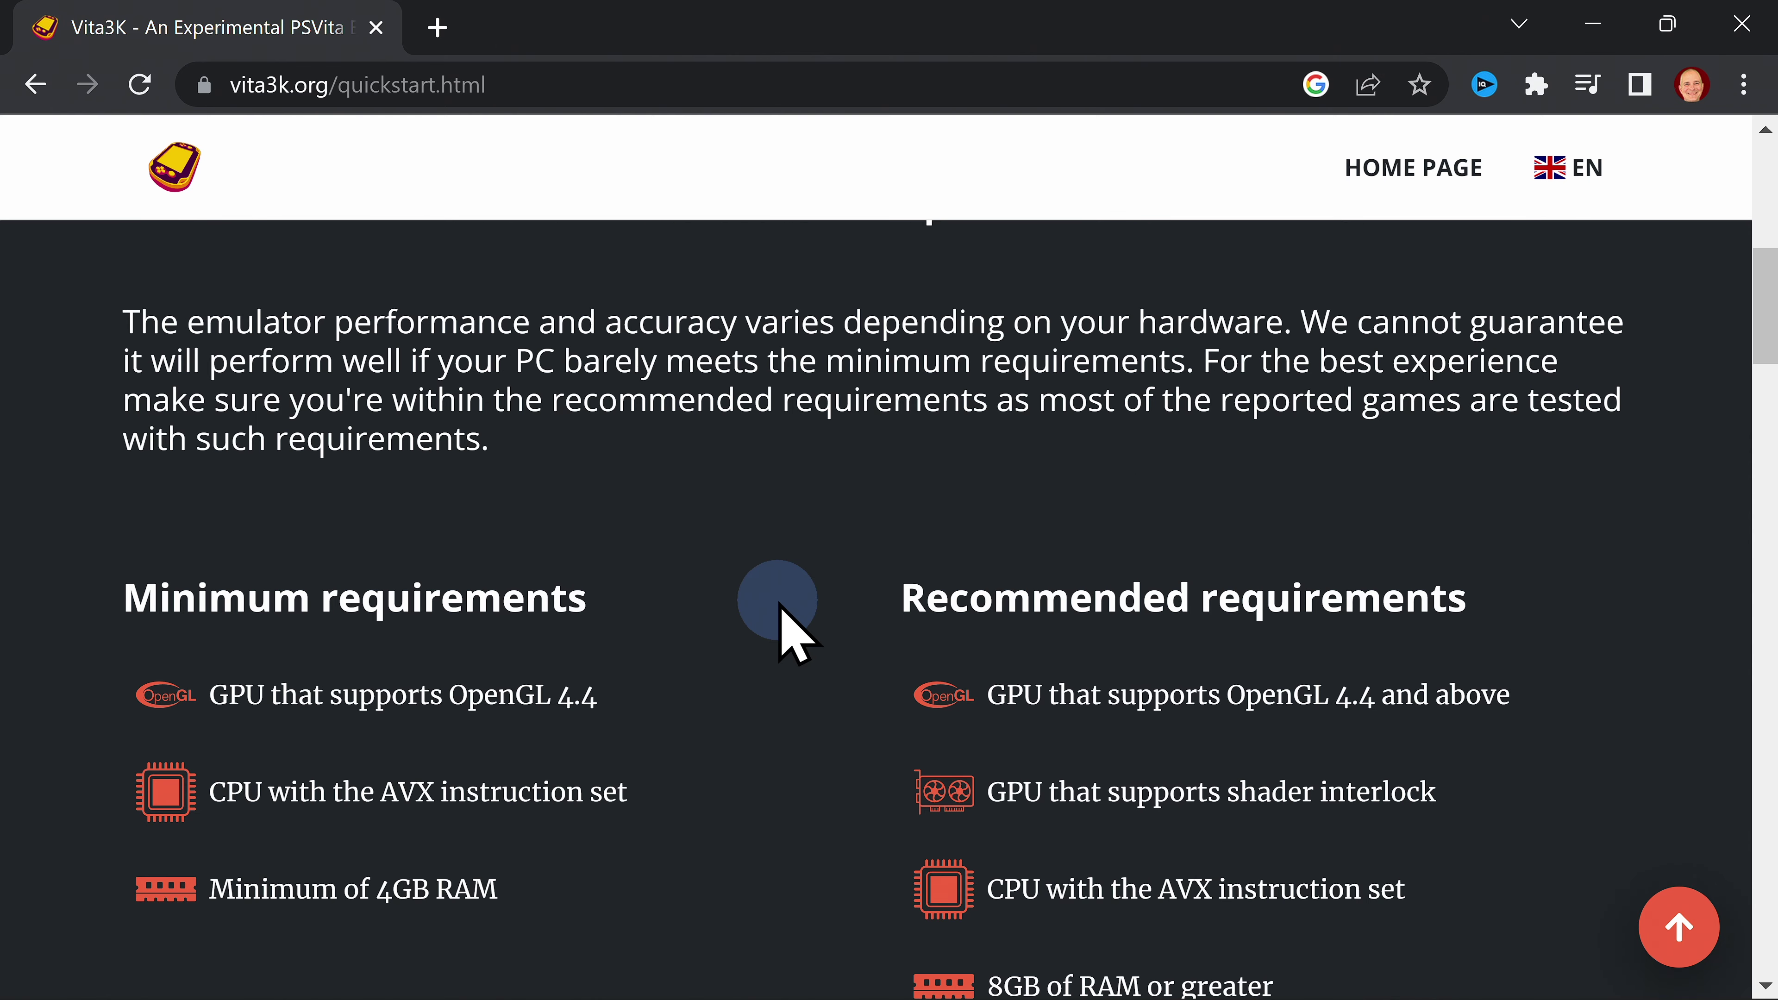
scroll(779, 616, down, 12)
scroll(775, 596, up, 2)
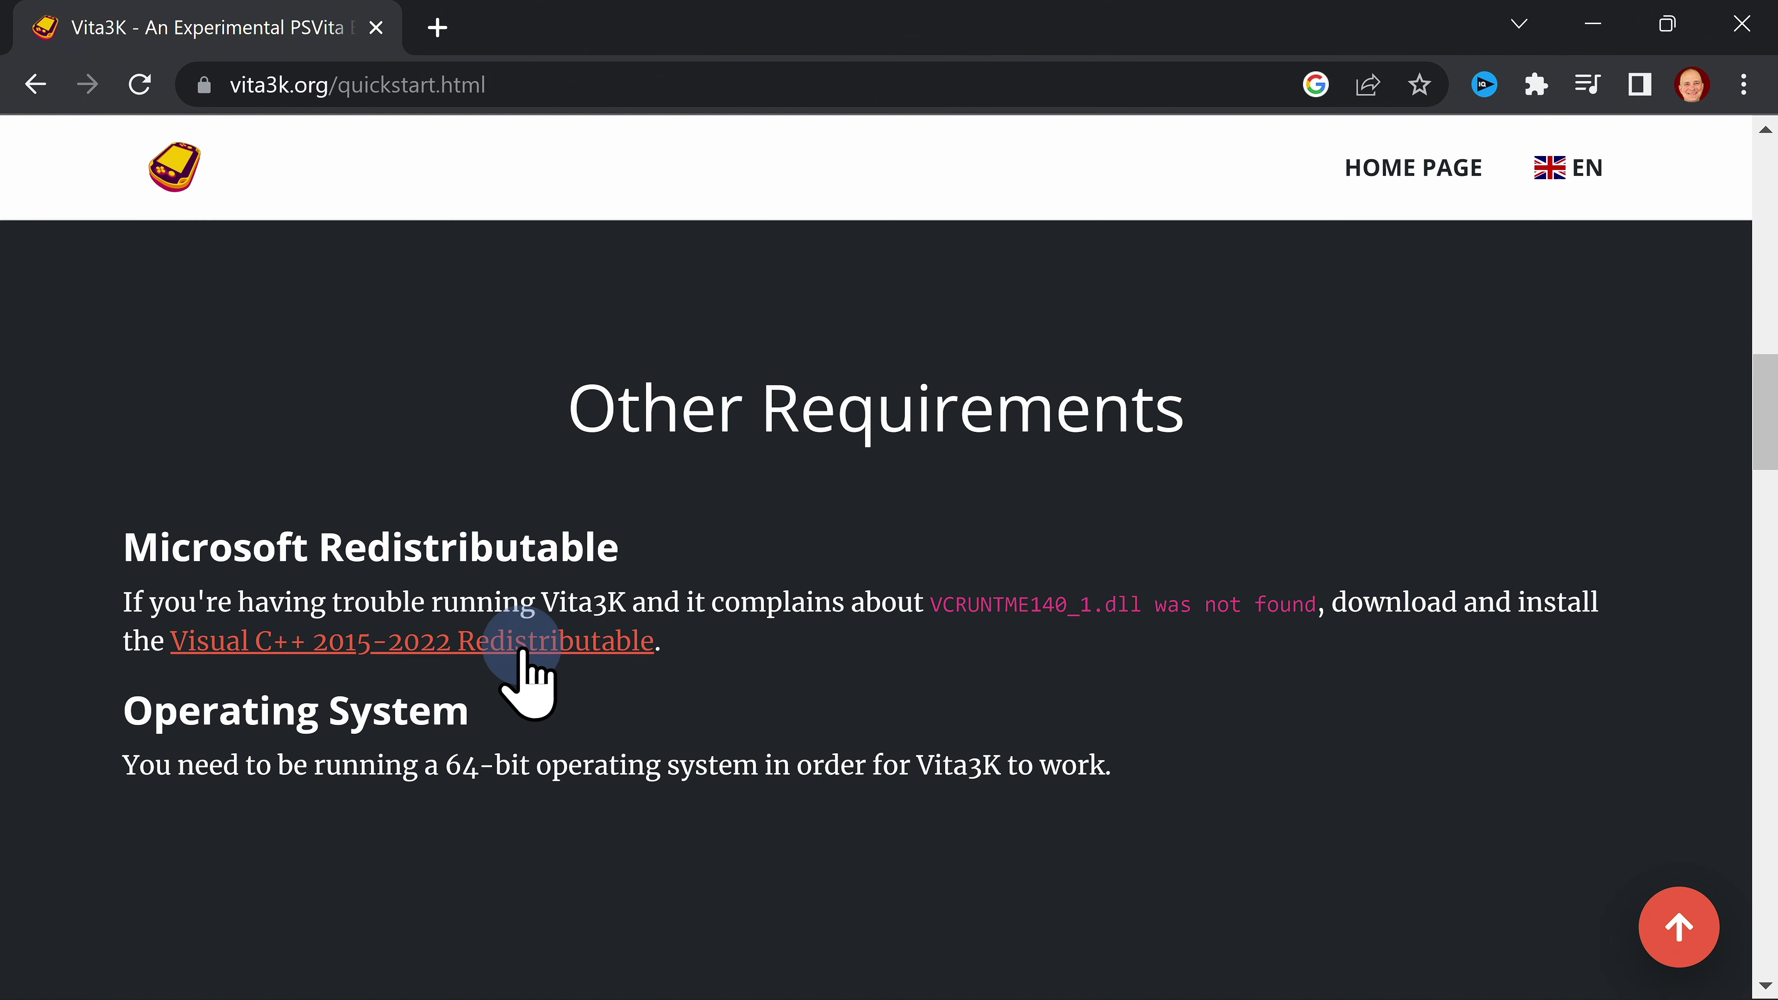
click(566, 646)
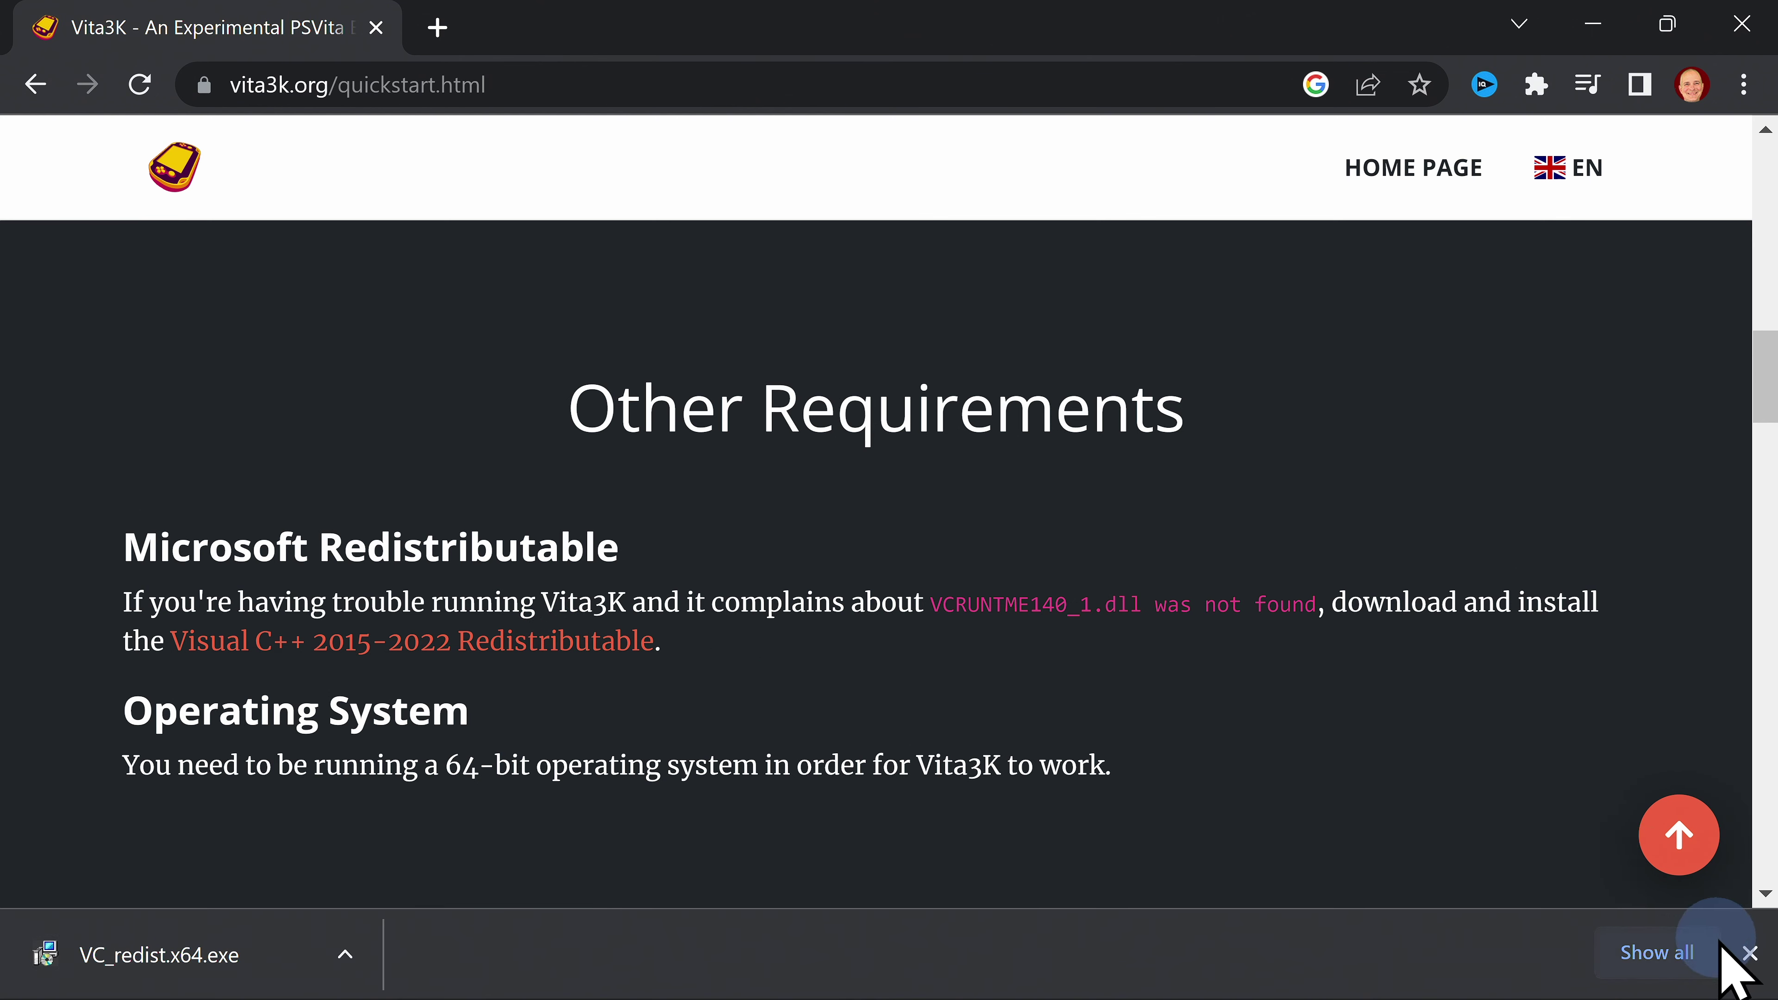
click(1751, 953)
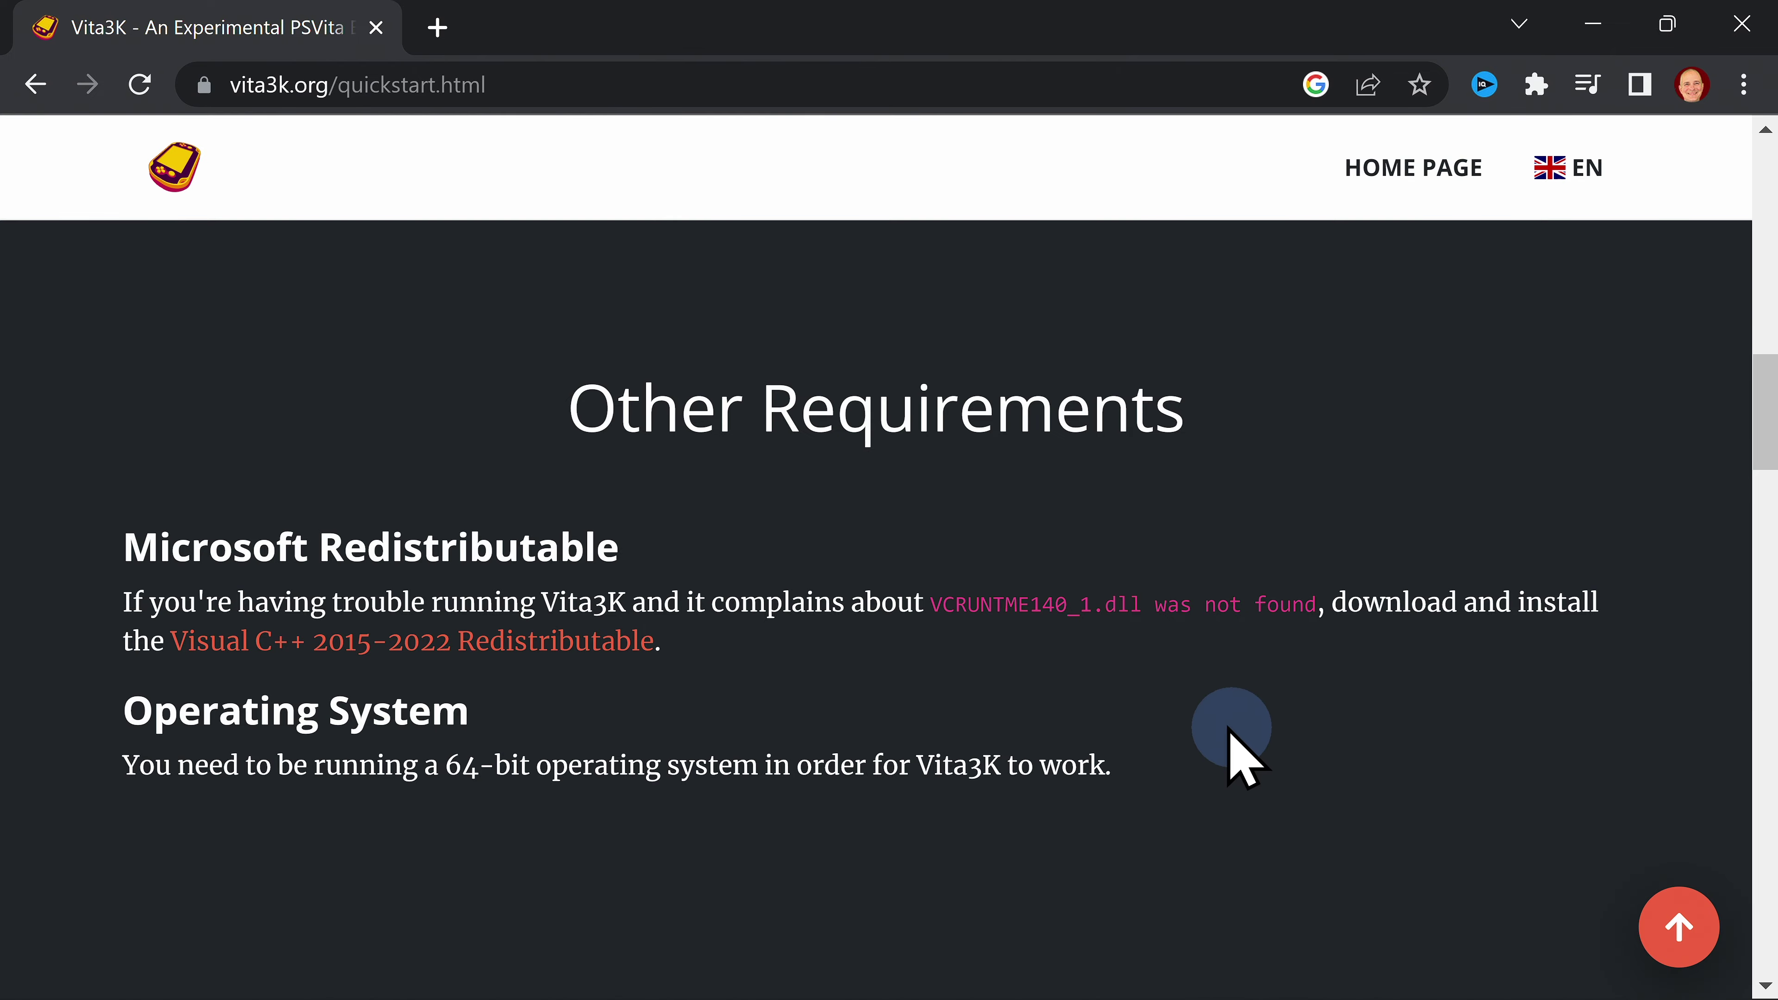
scroll(1230, 730, down, 10)
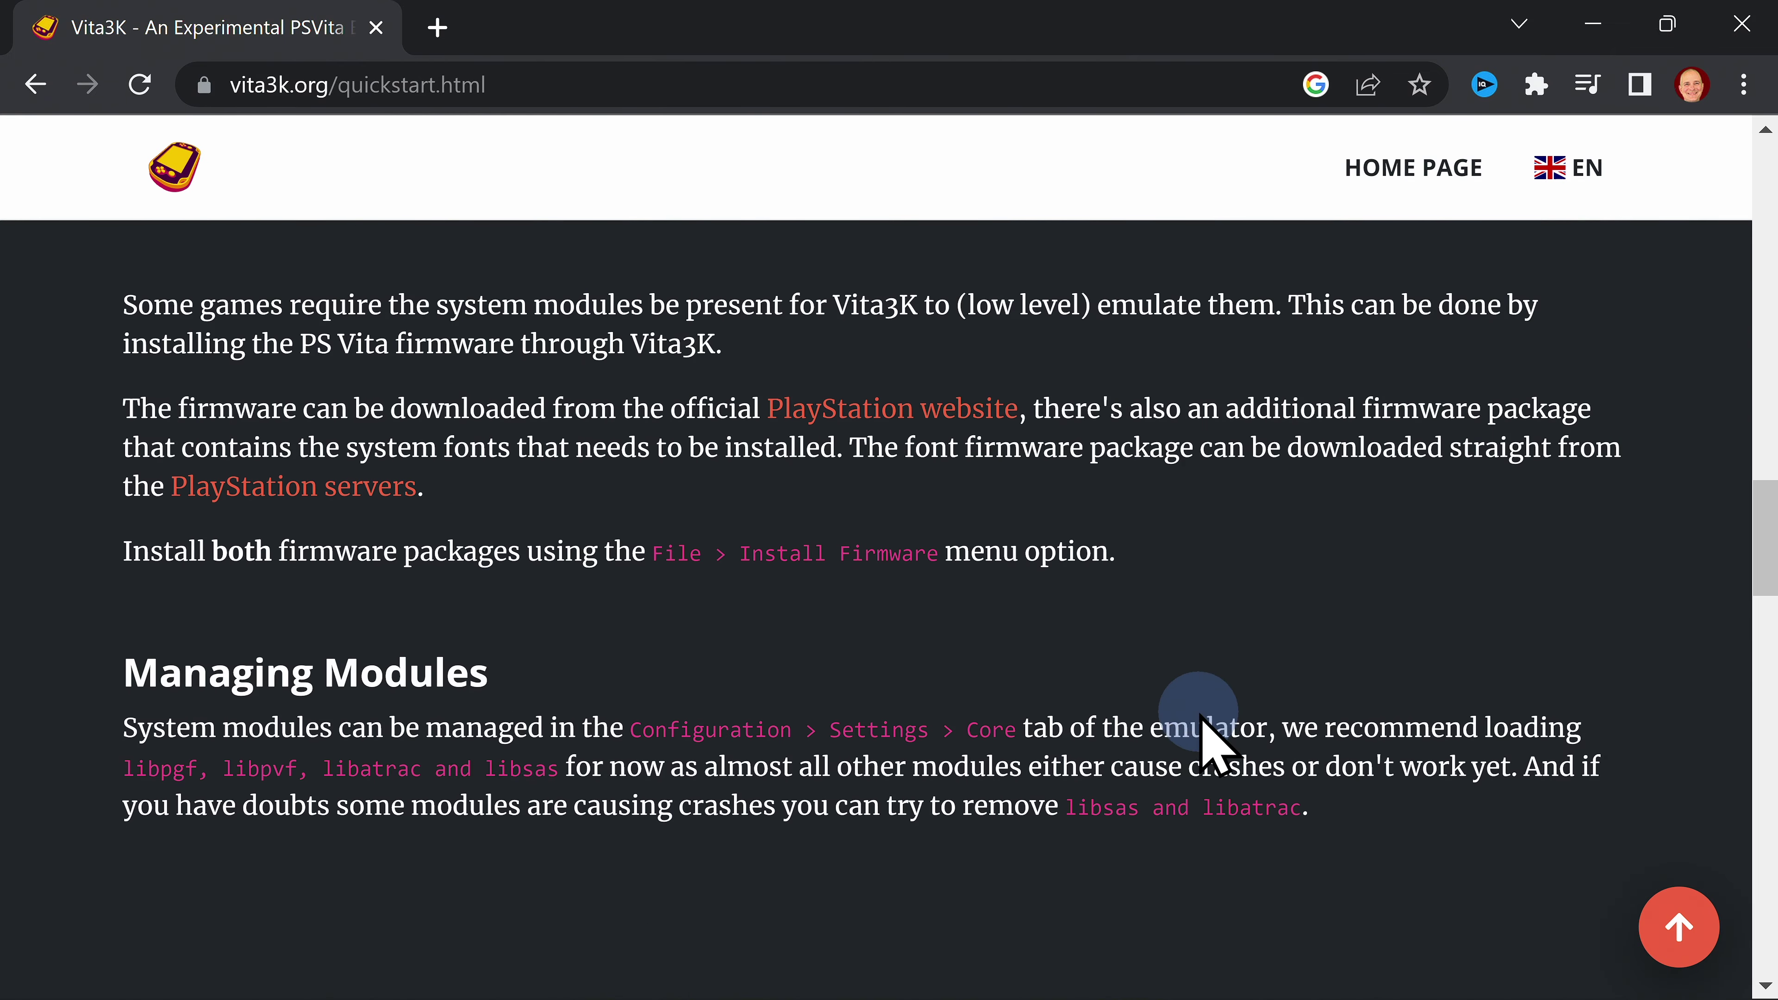
scroll(1203, 729, down, 10)
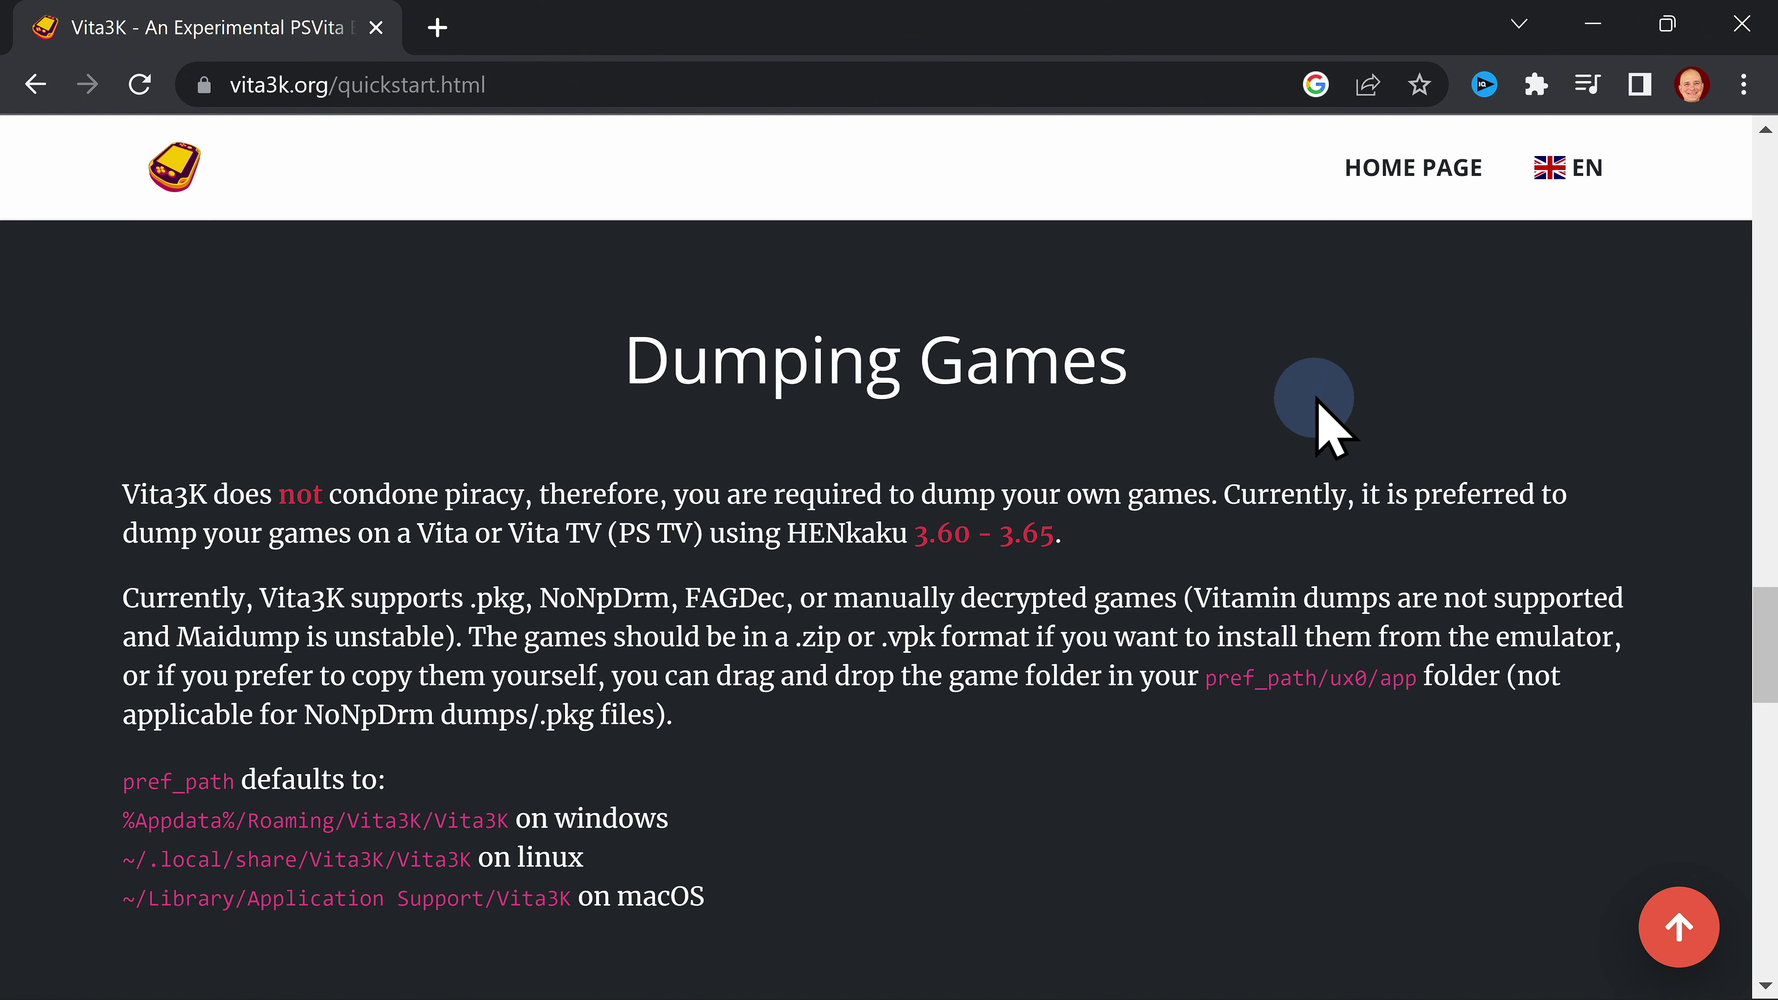
Filter the full Vita3K compatibility list to show only Playable games
click(1409, 167)
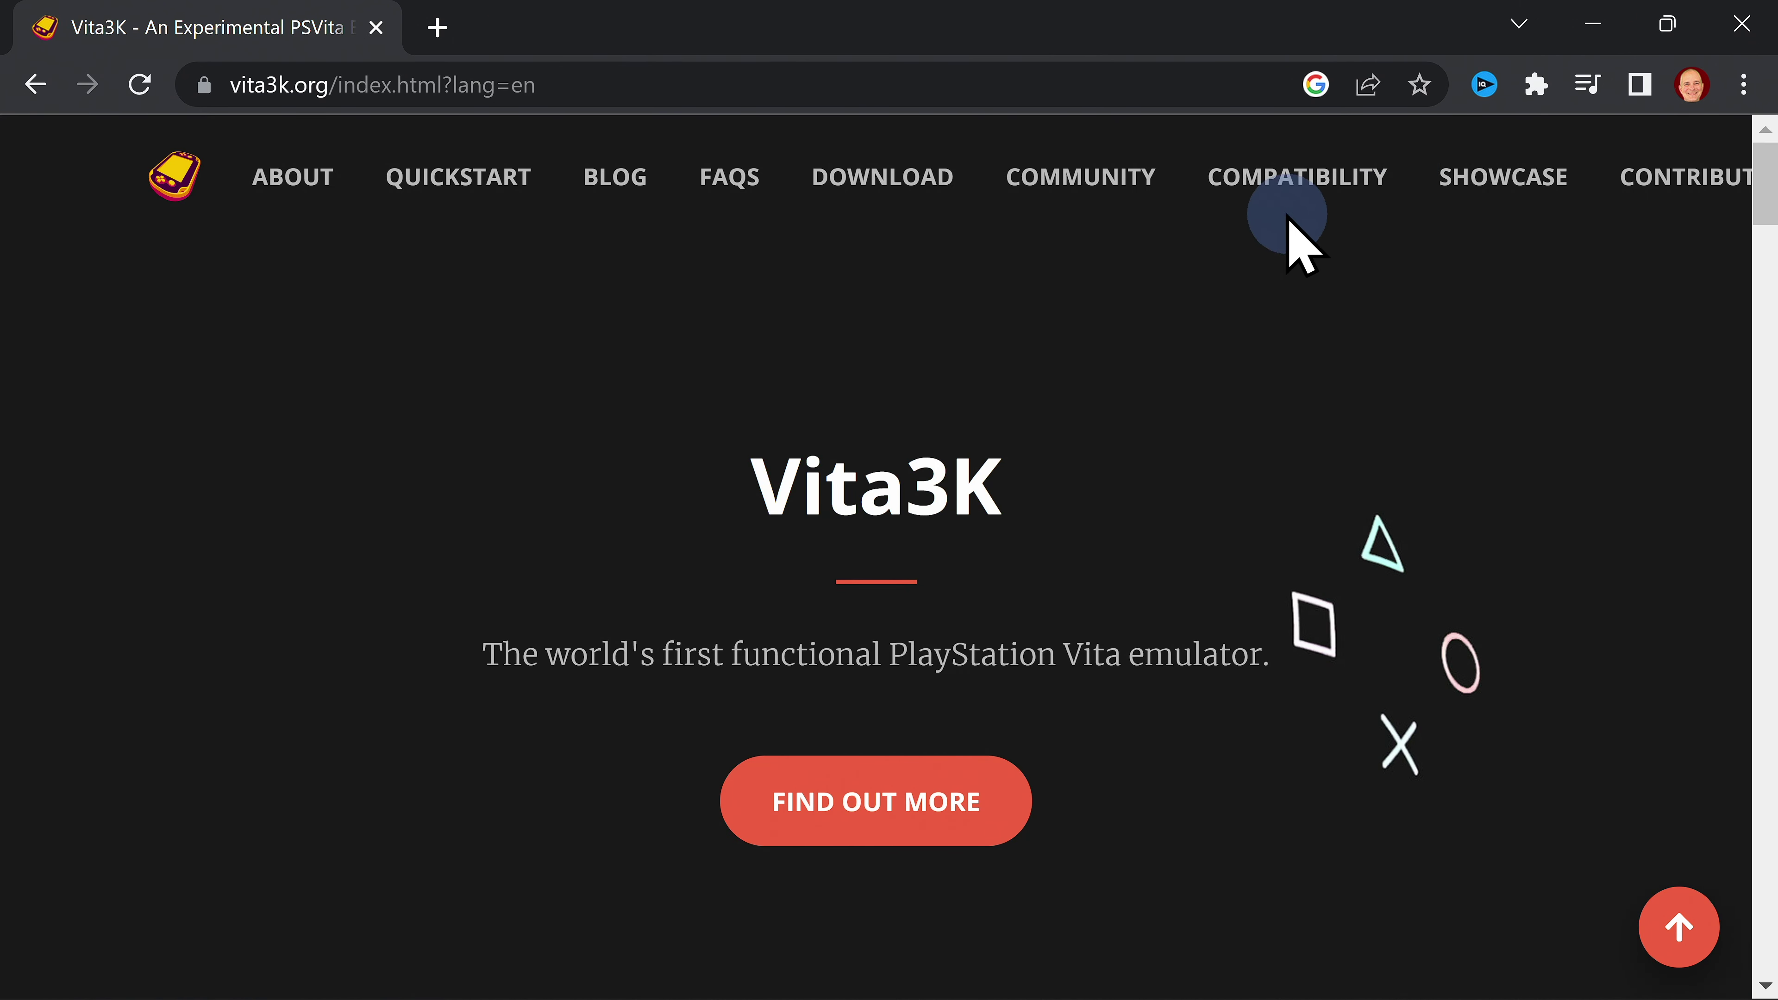
click(1301, 187)
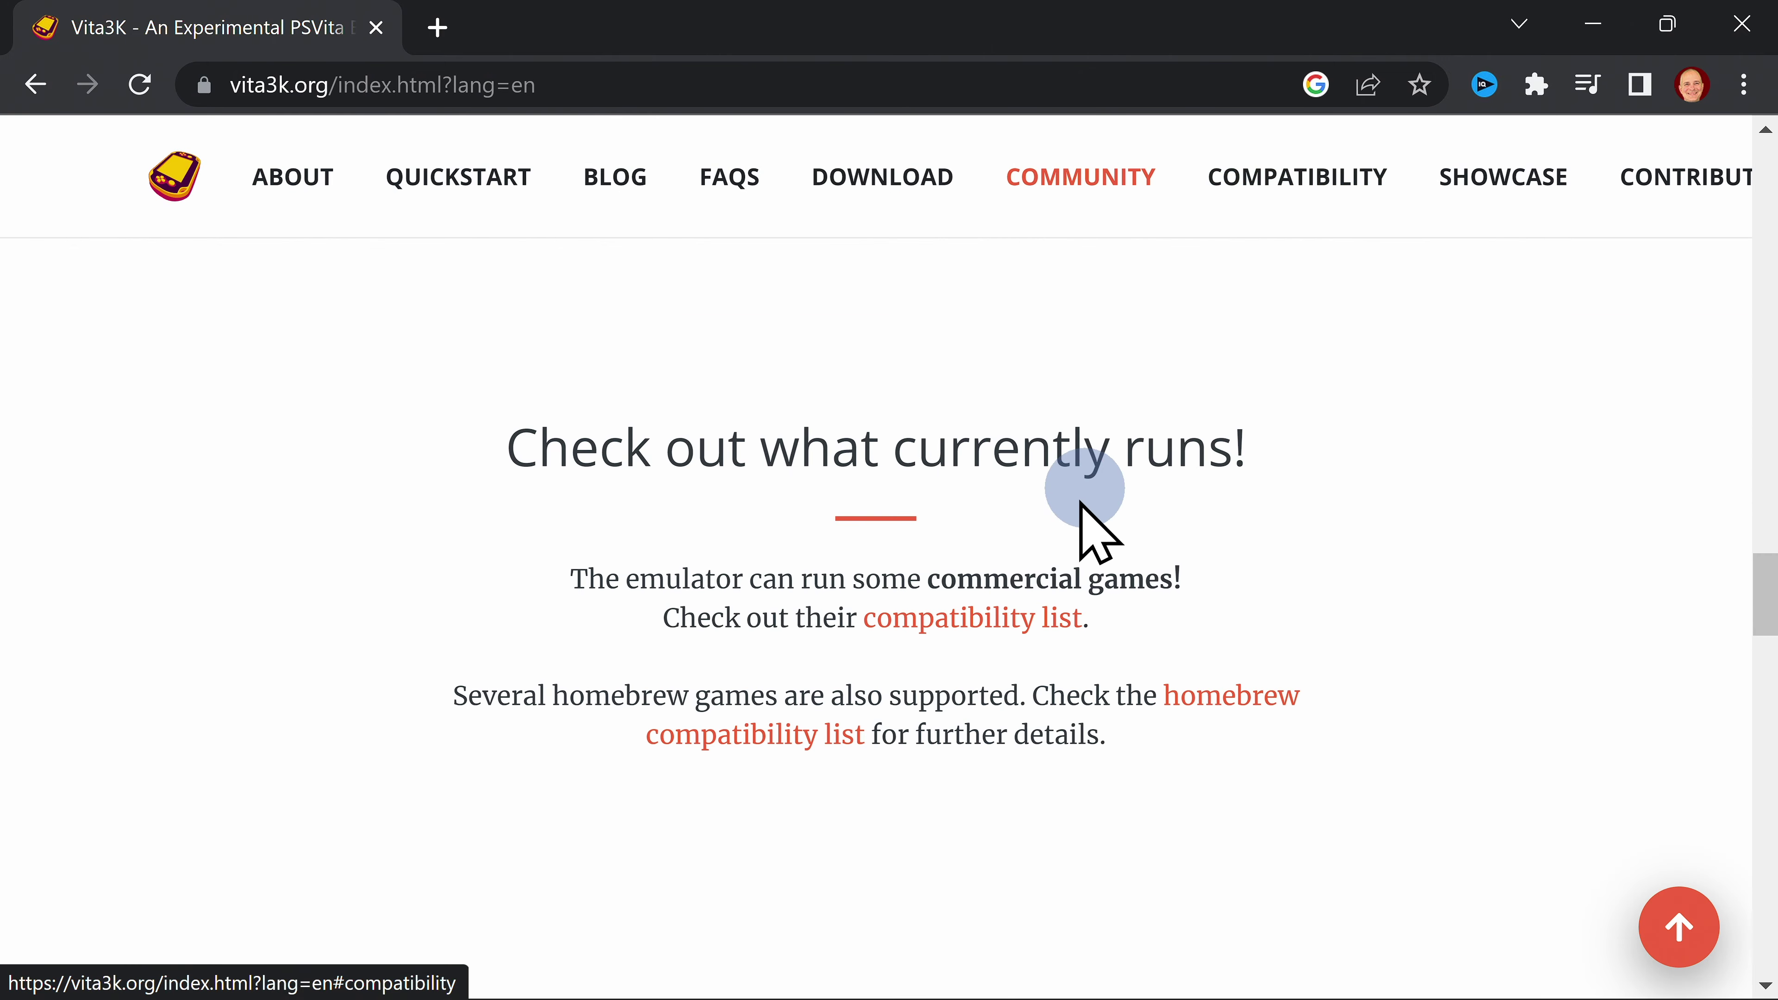
click(993, 625)
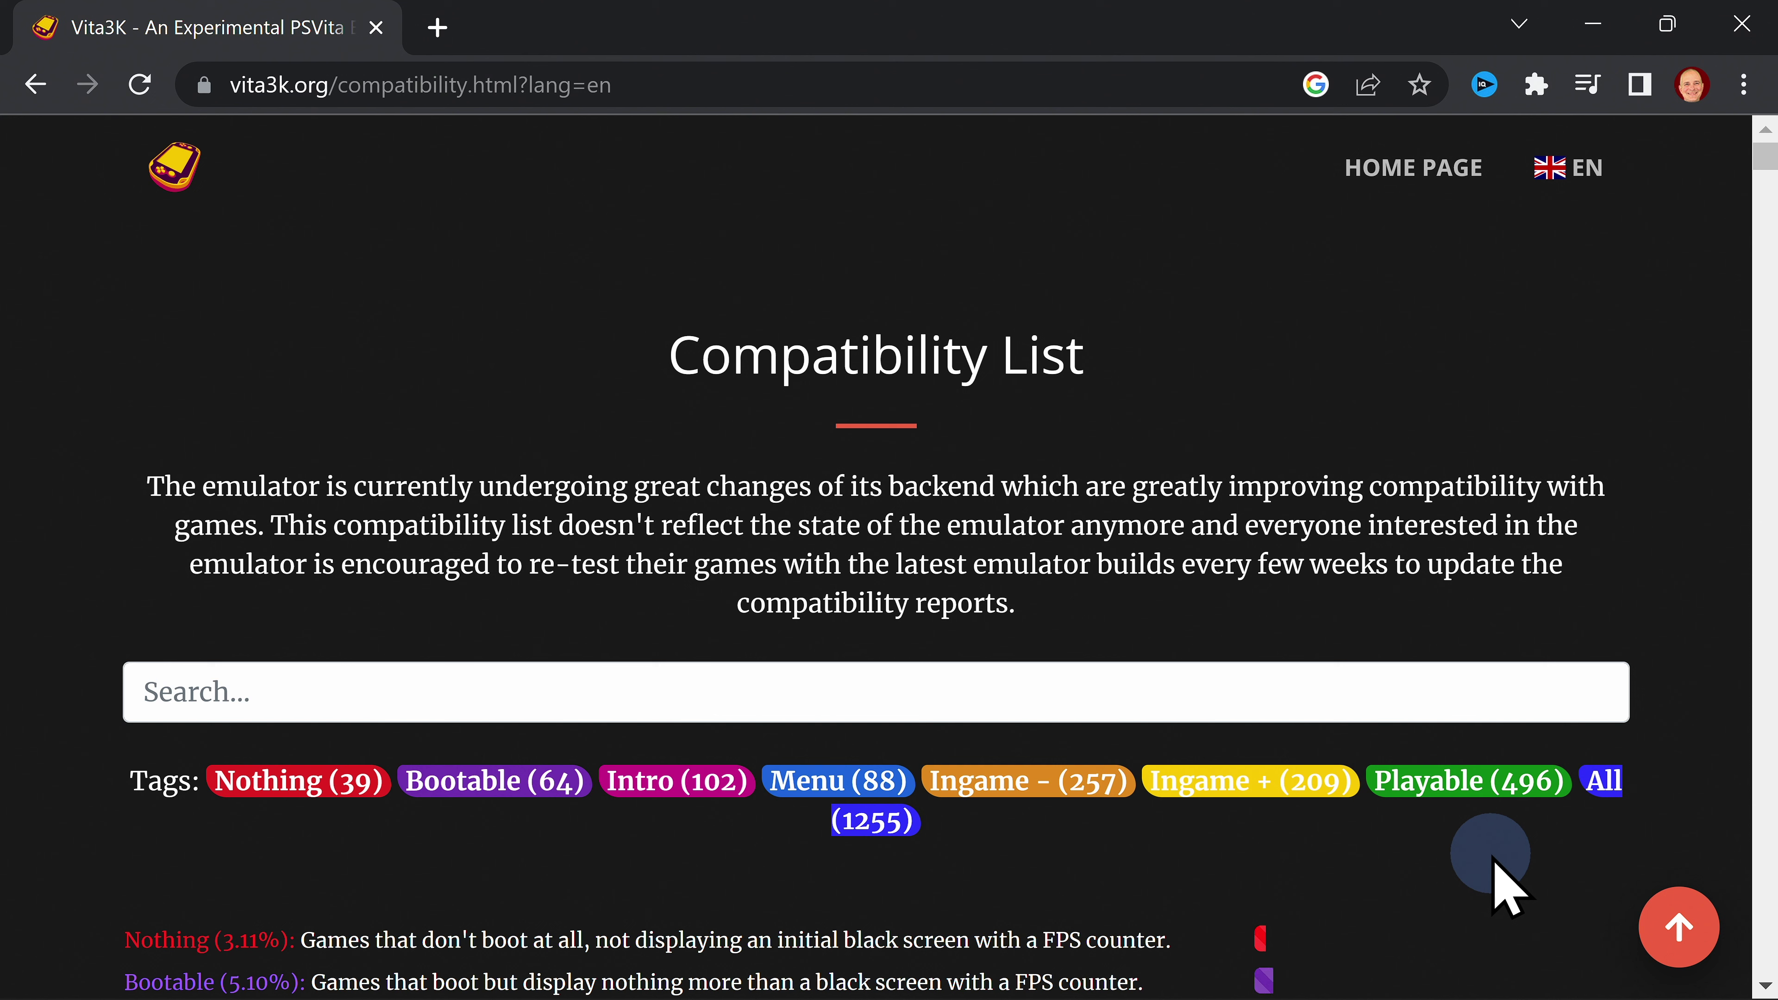
click(1484, 792)
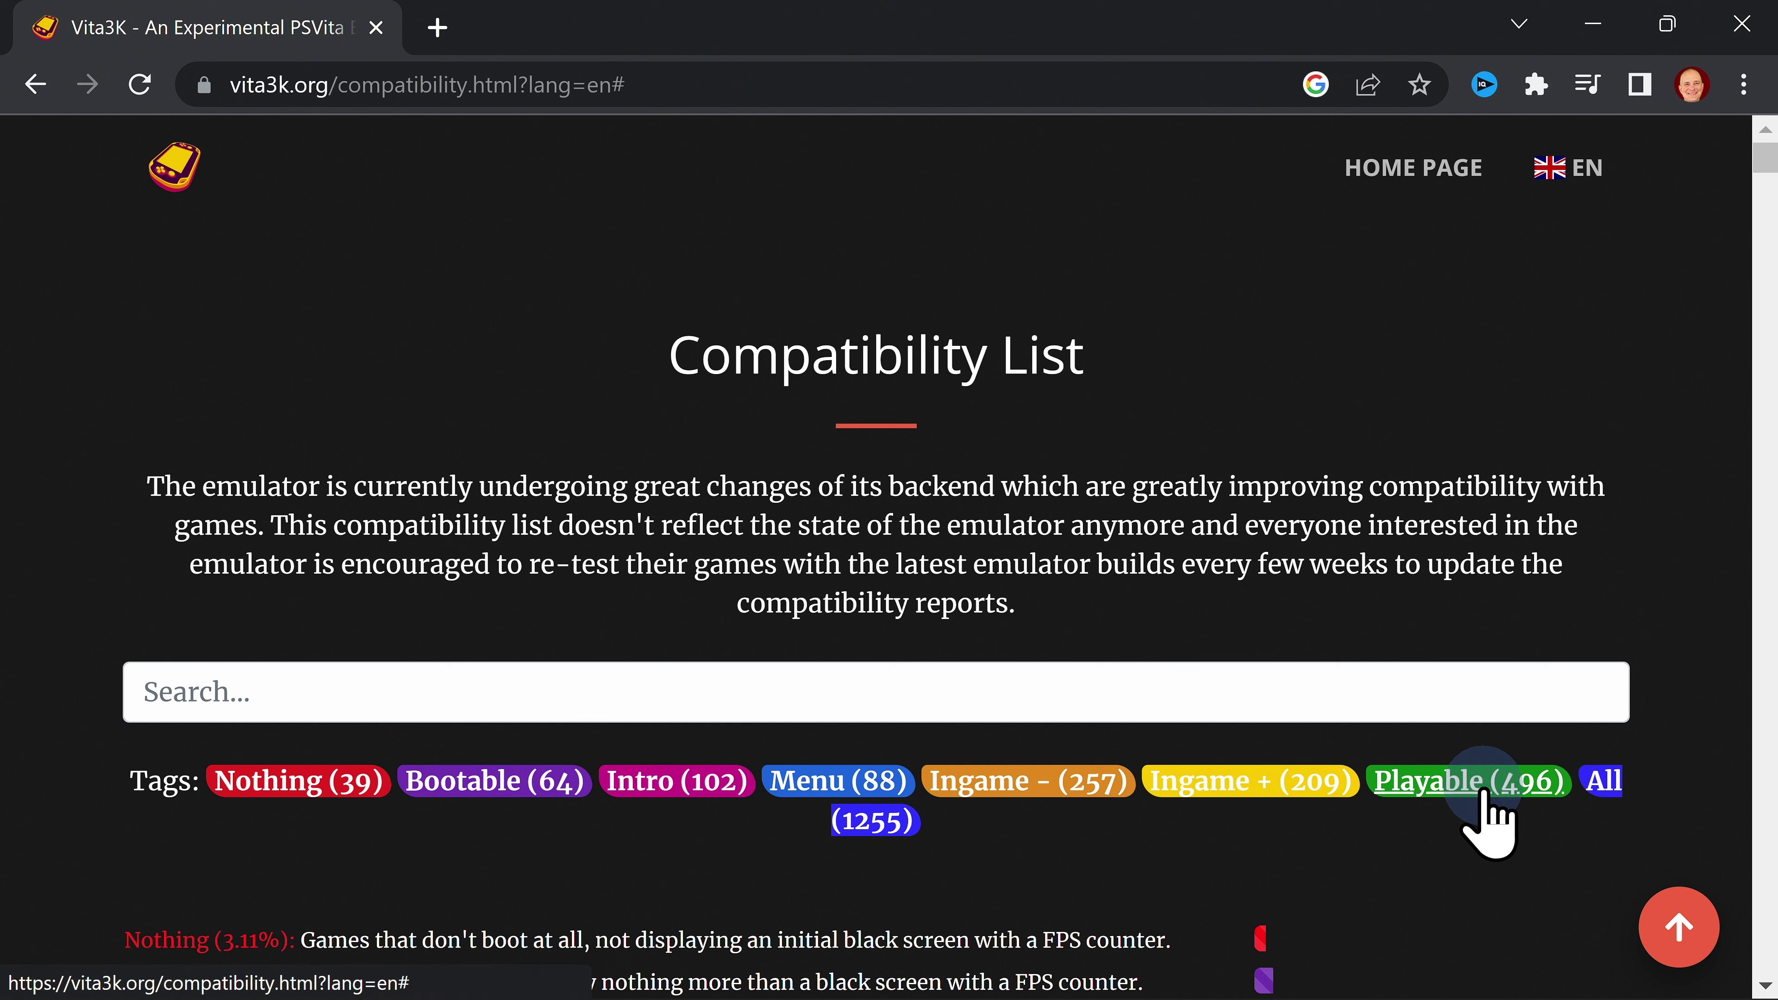
scroll(1484, 795, down, 10)
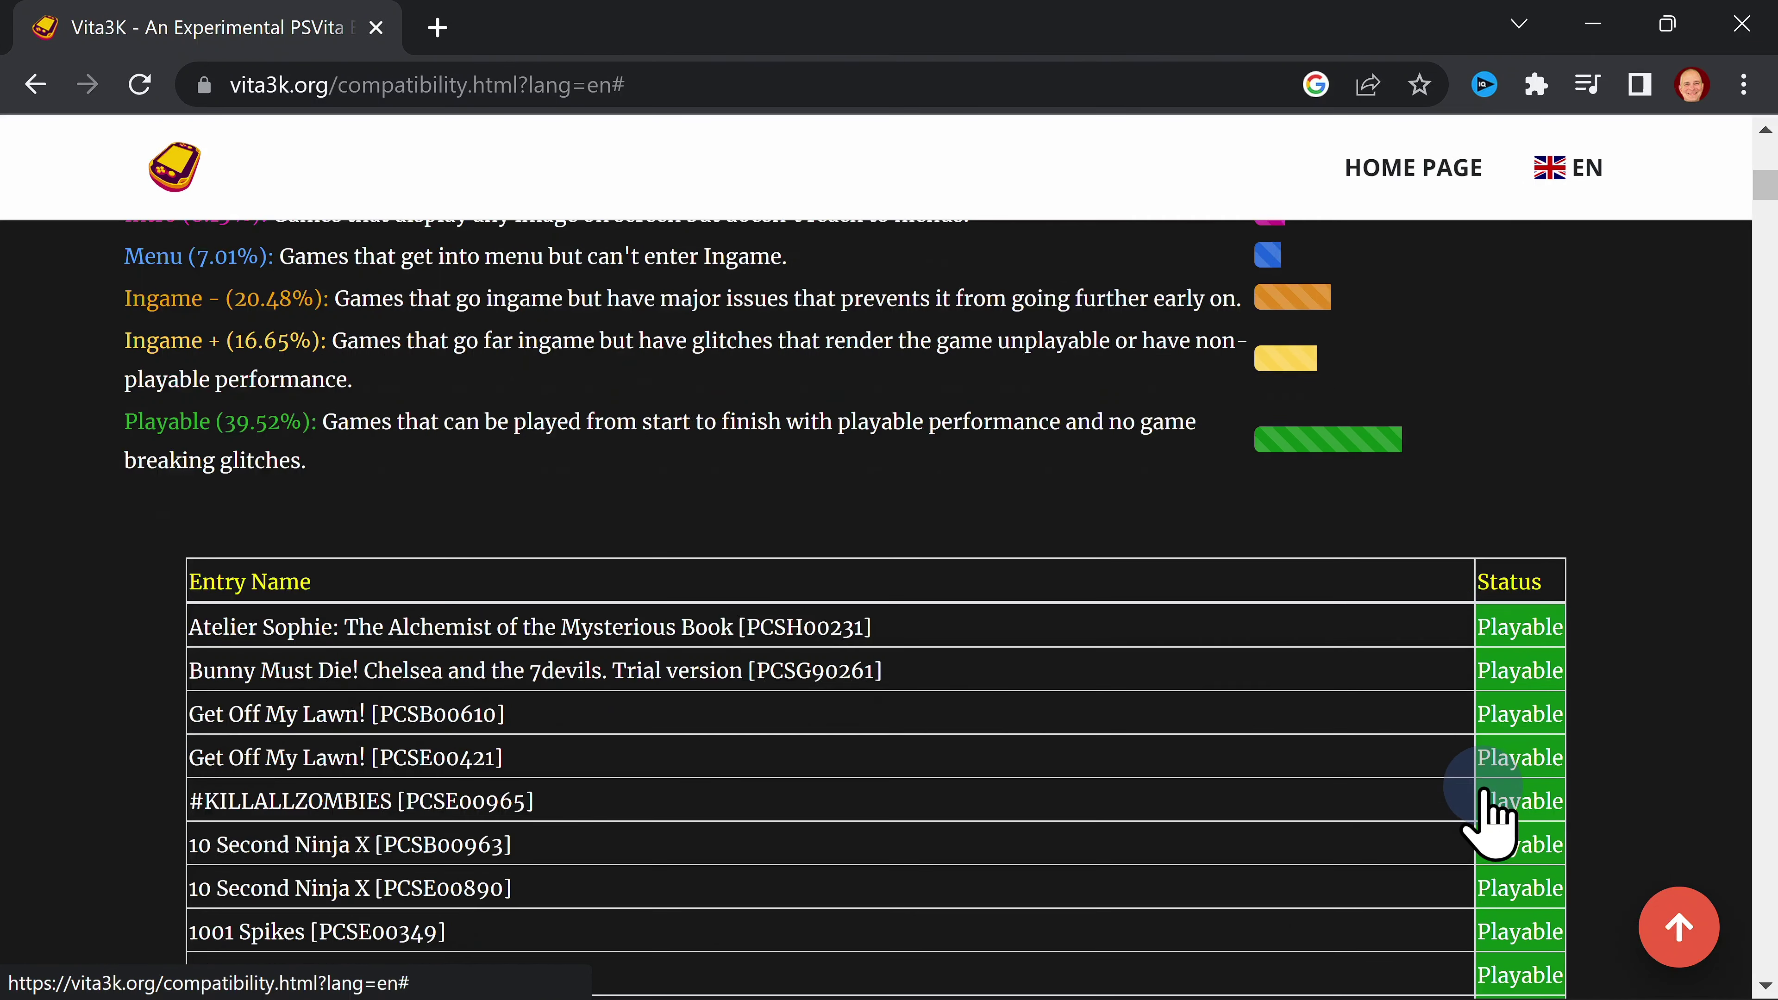
scroll(1489, 822, down, 2)
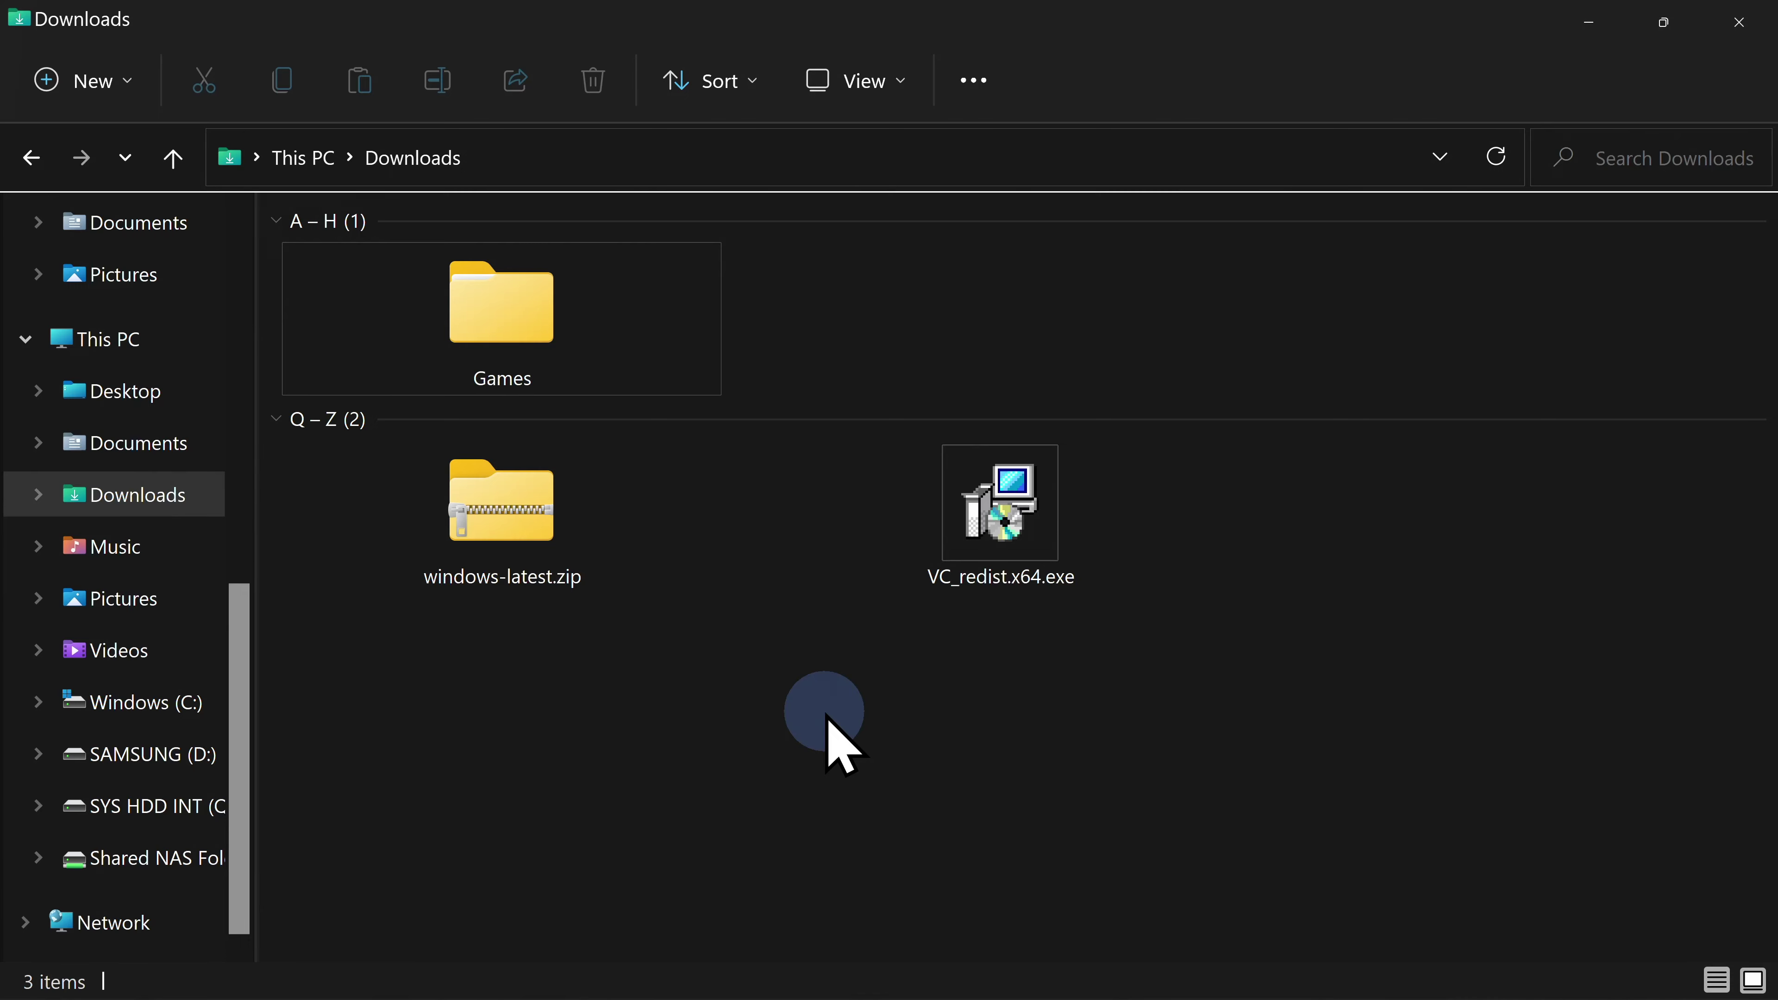
Extract Asphalt - Injection.zip in the Games folder into an Asphalt - Injection folder
double_click(508, 323)
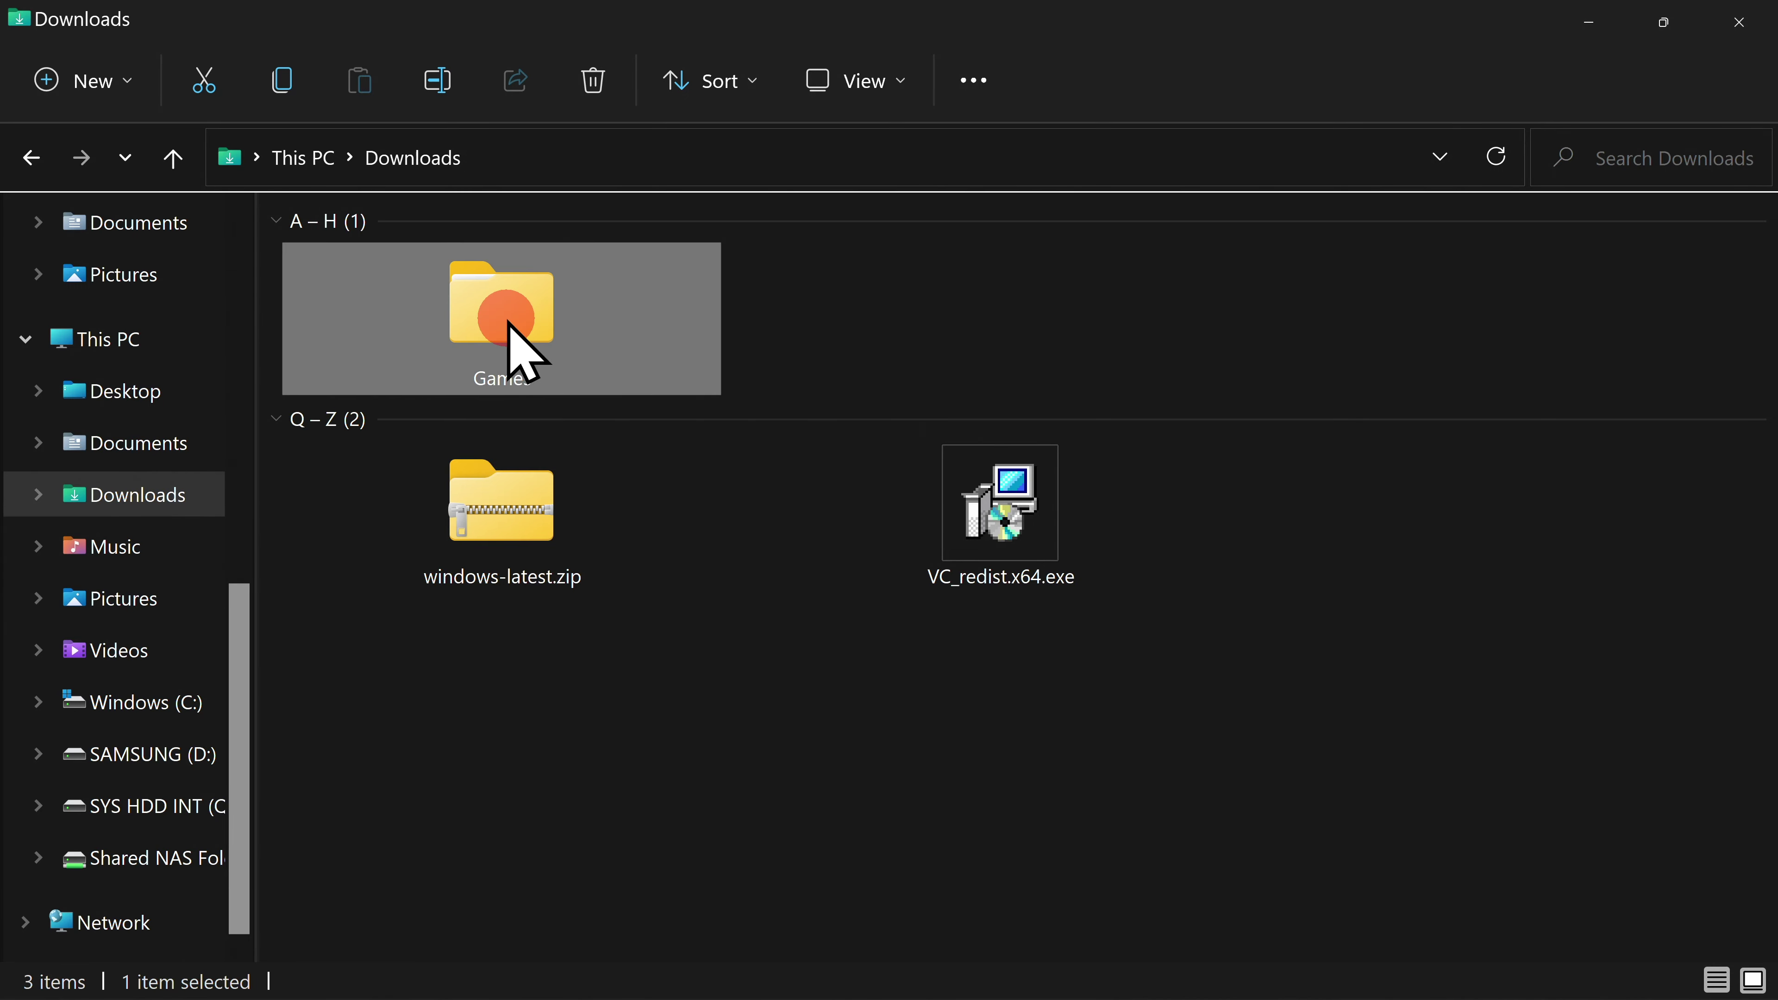
click(786, 592)
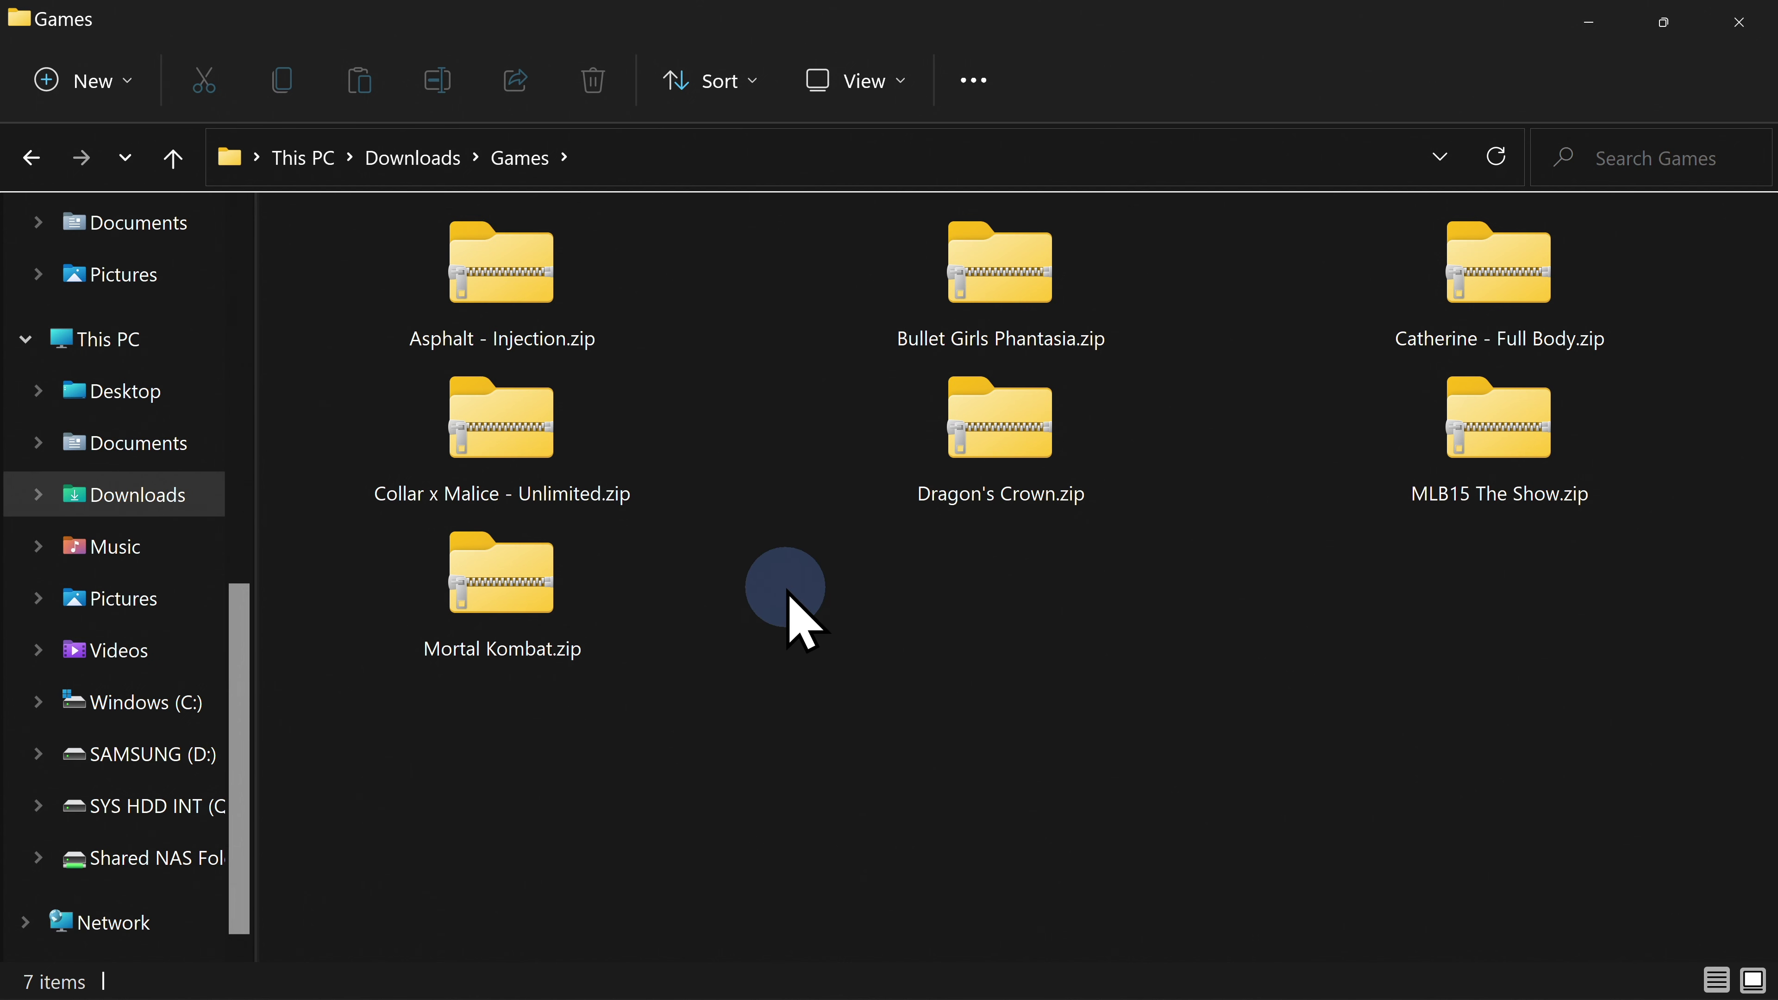
click(530, 269)
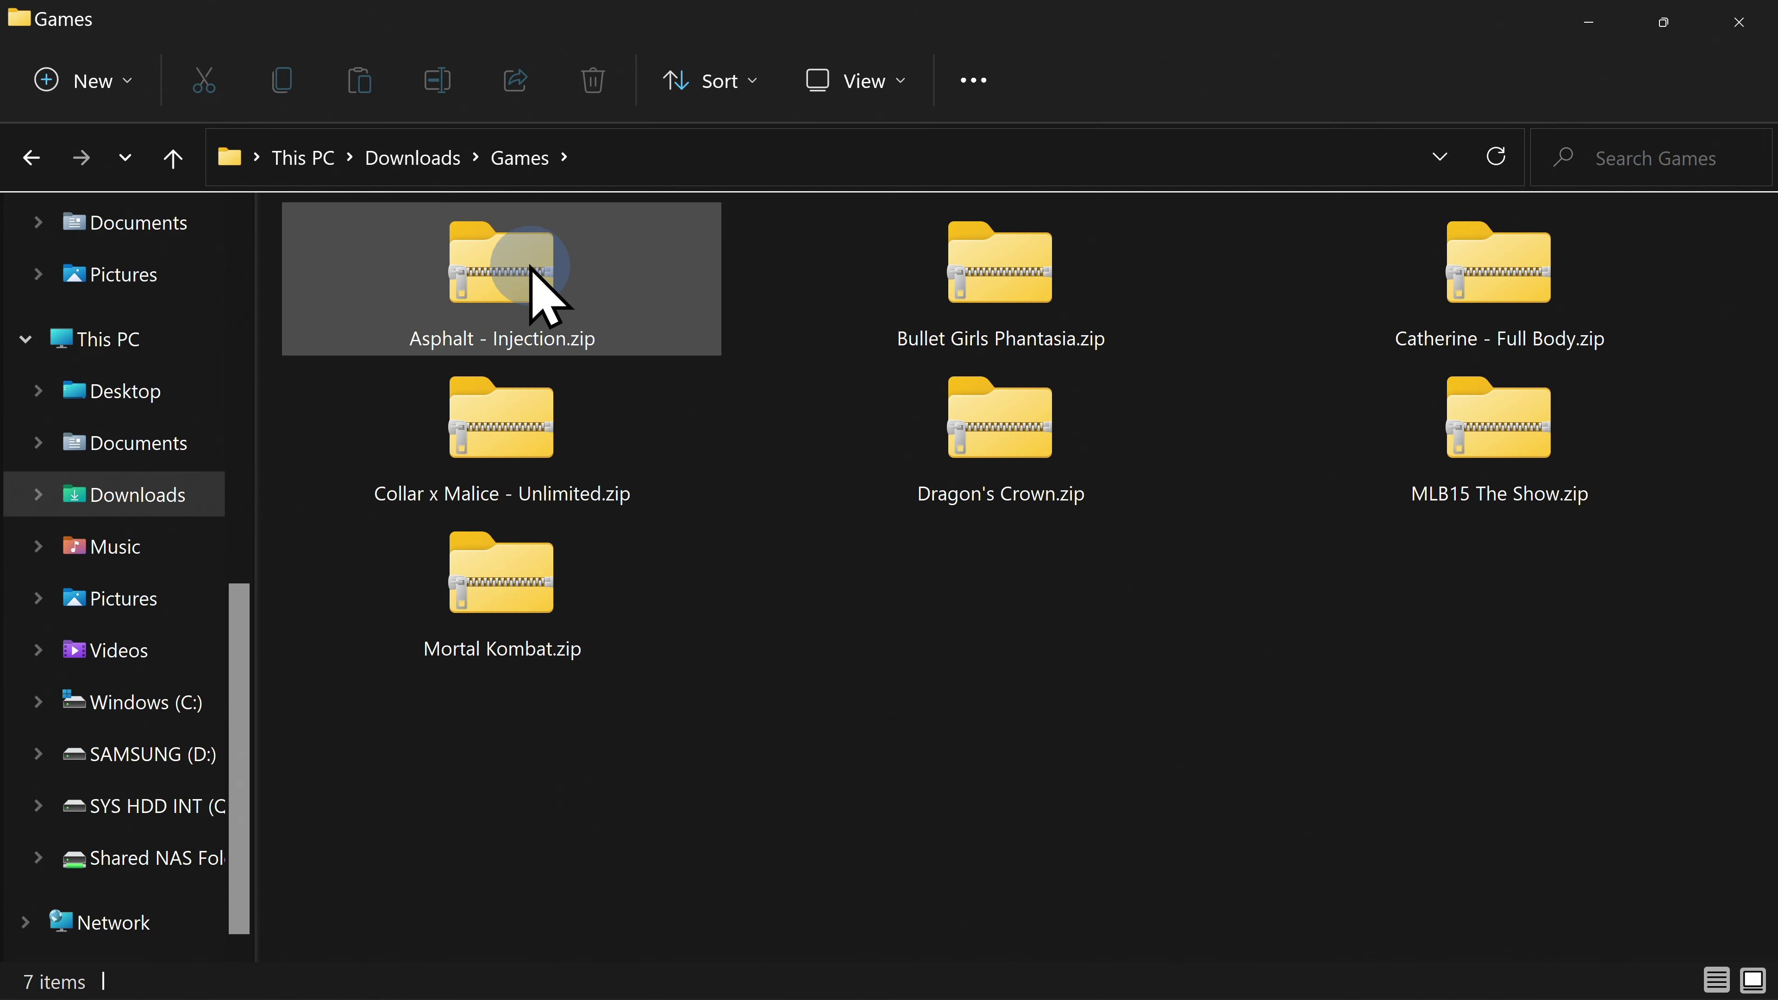
right_click(530, 269)
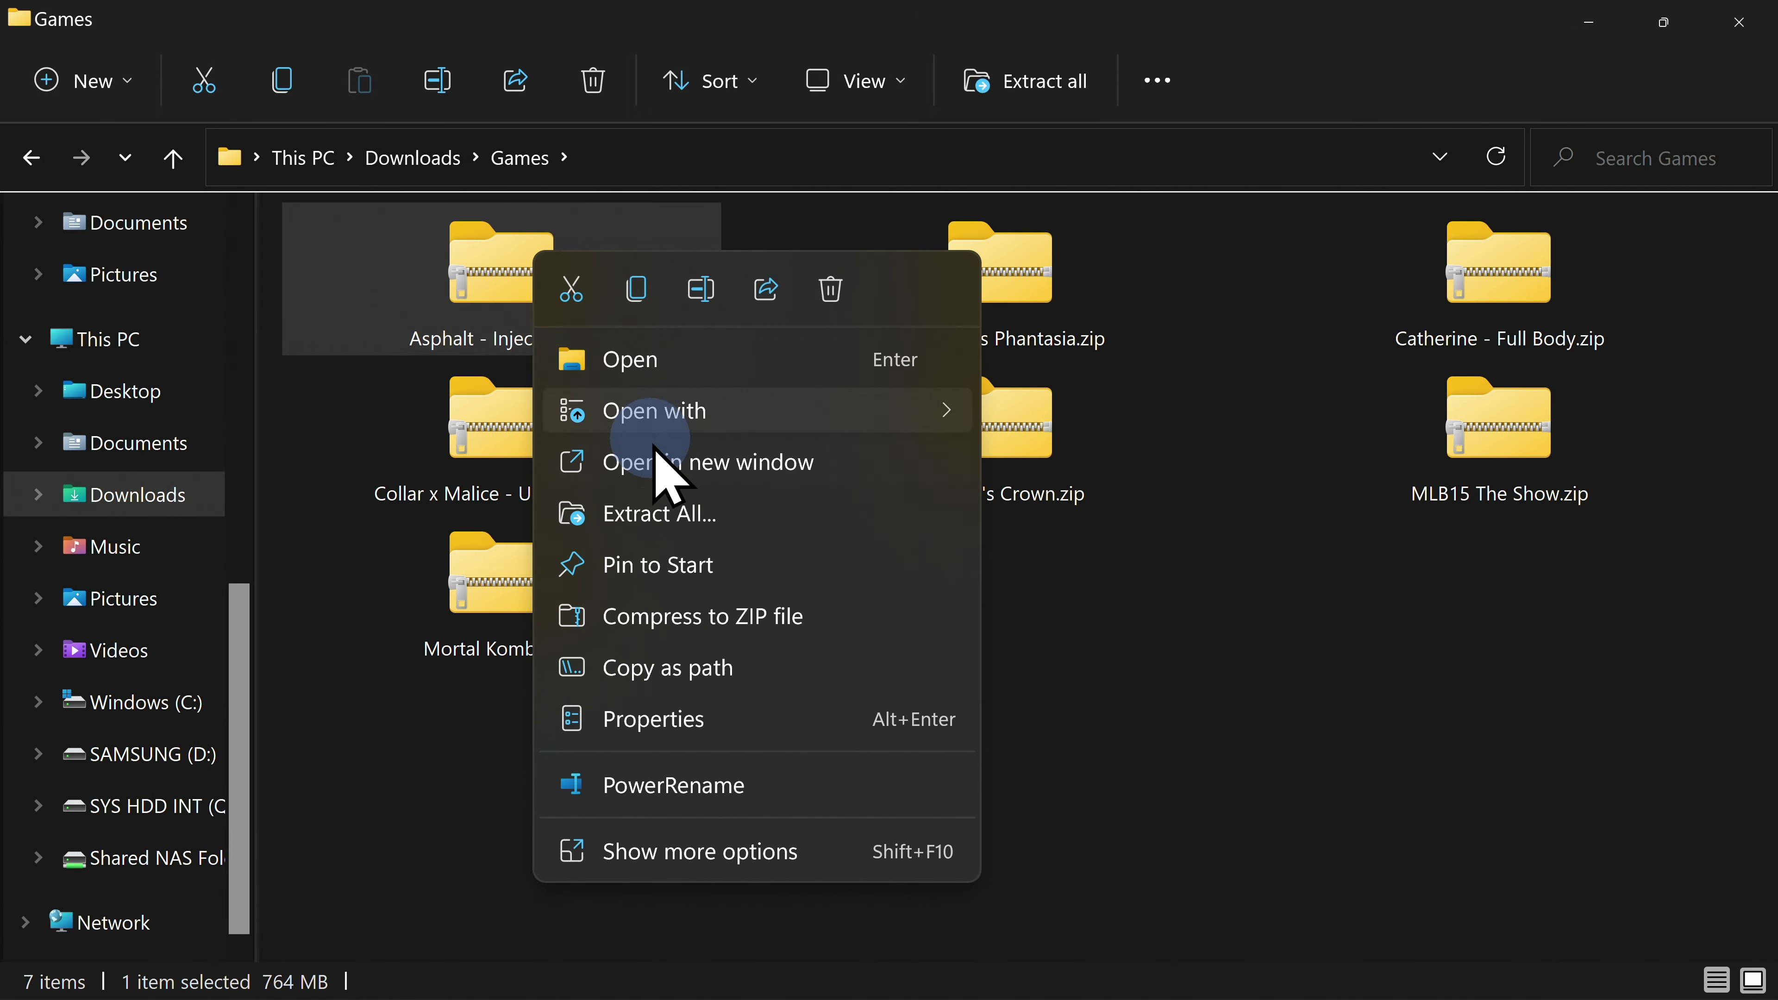
click(670, 519)
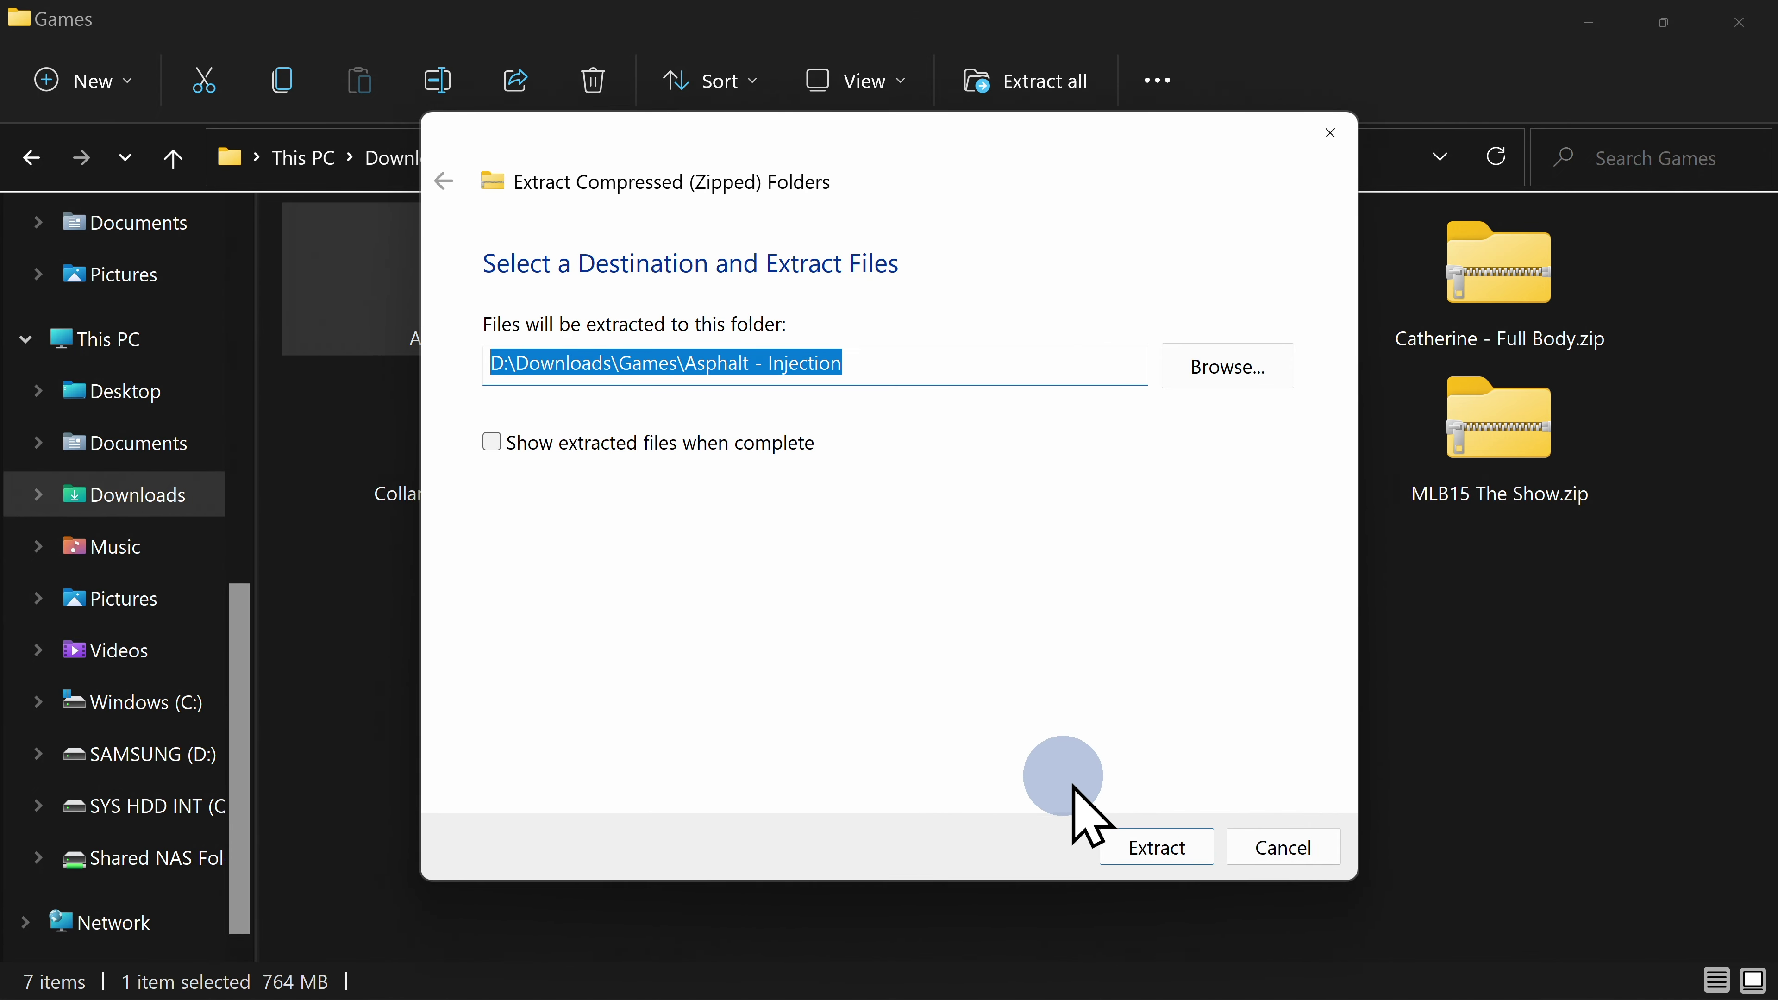
click(1139, 858)
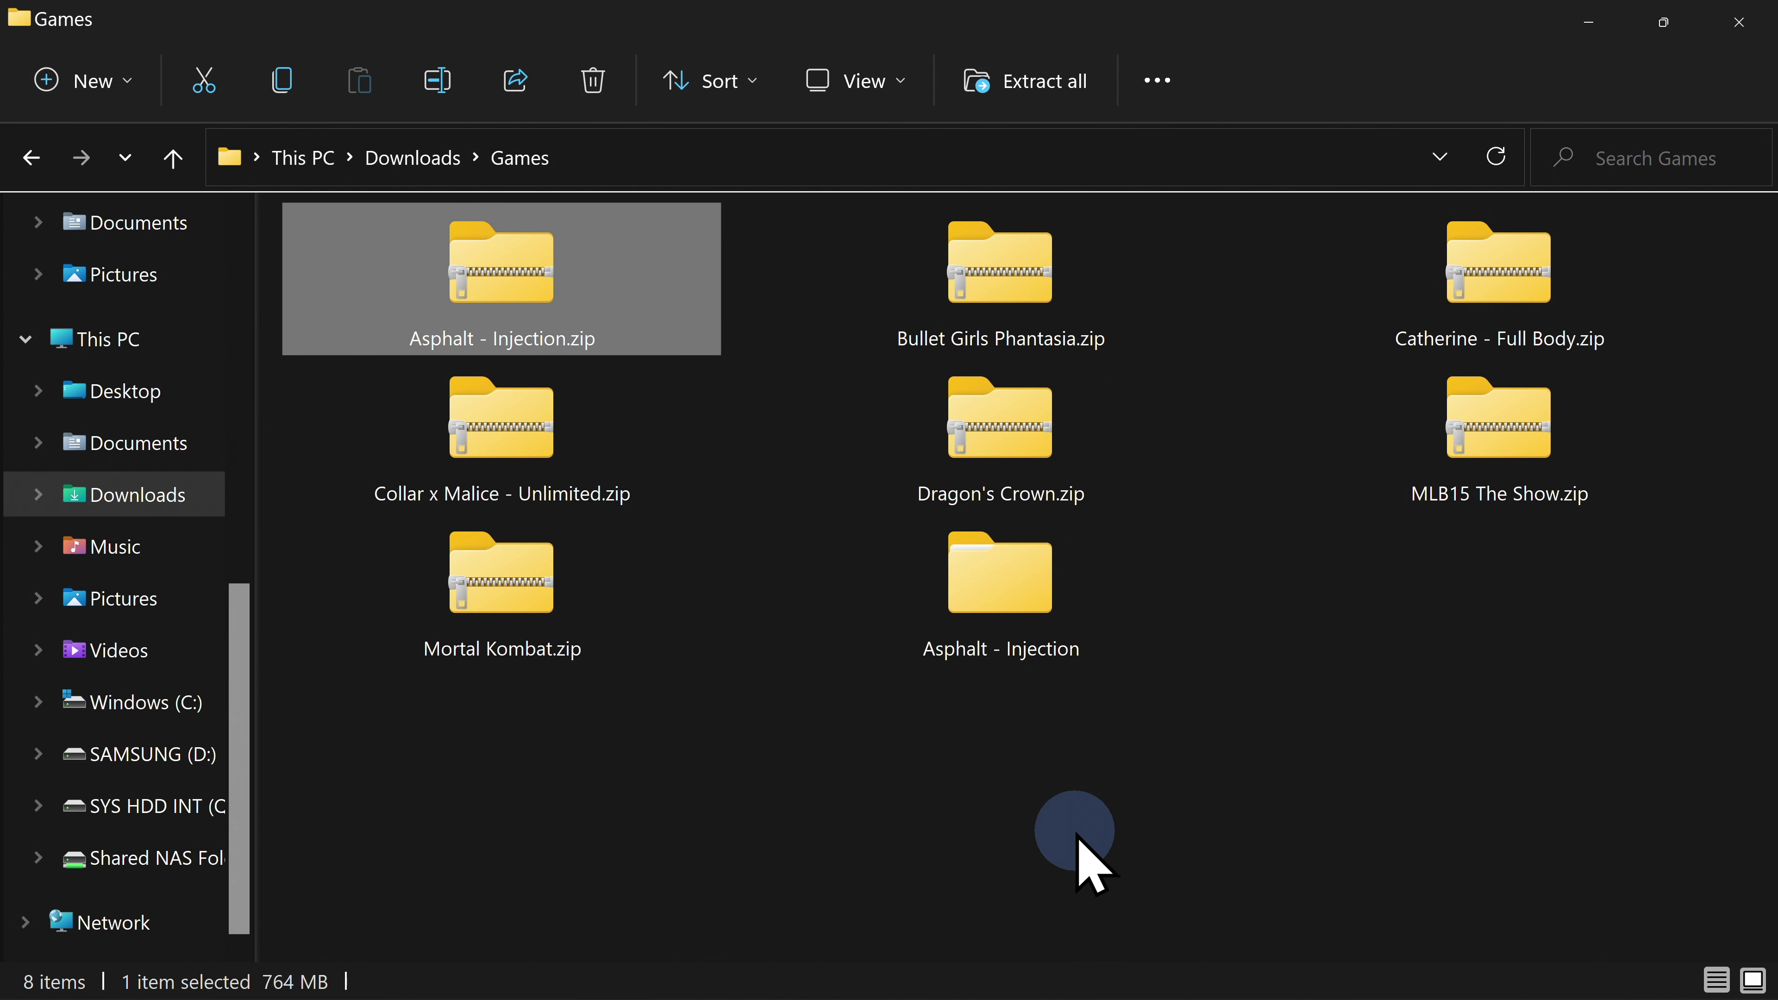
Browse into Asphalt - Injection\app\PCSE00007 to check the extracted game files
double_click(1014, 581)
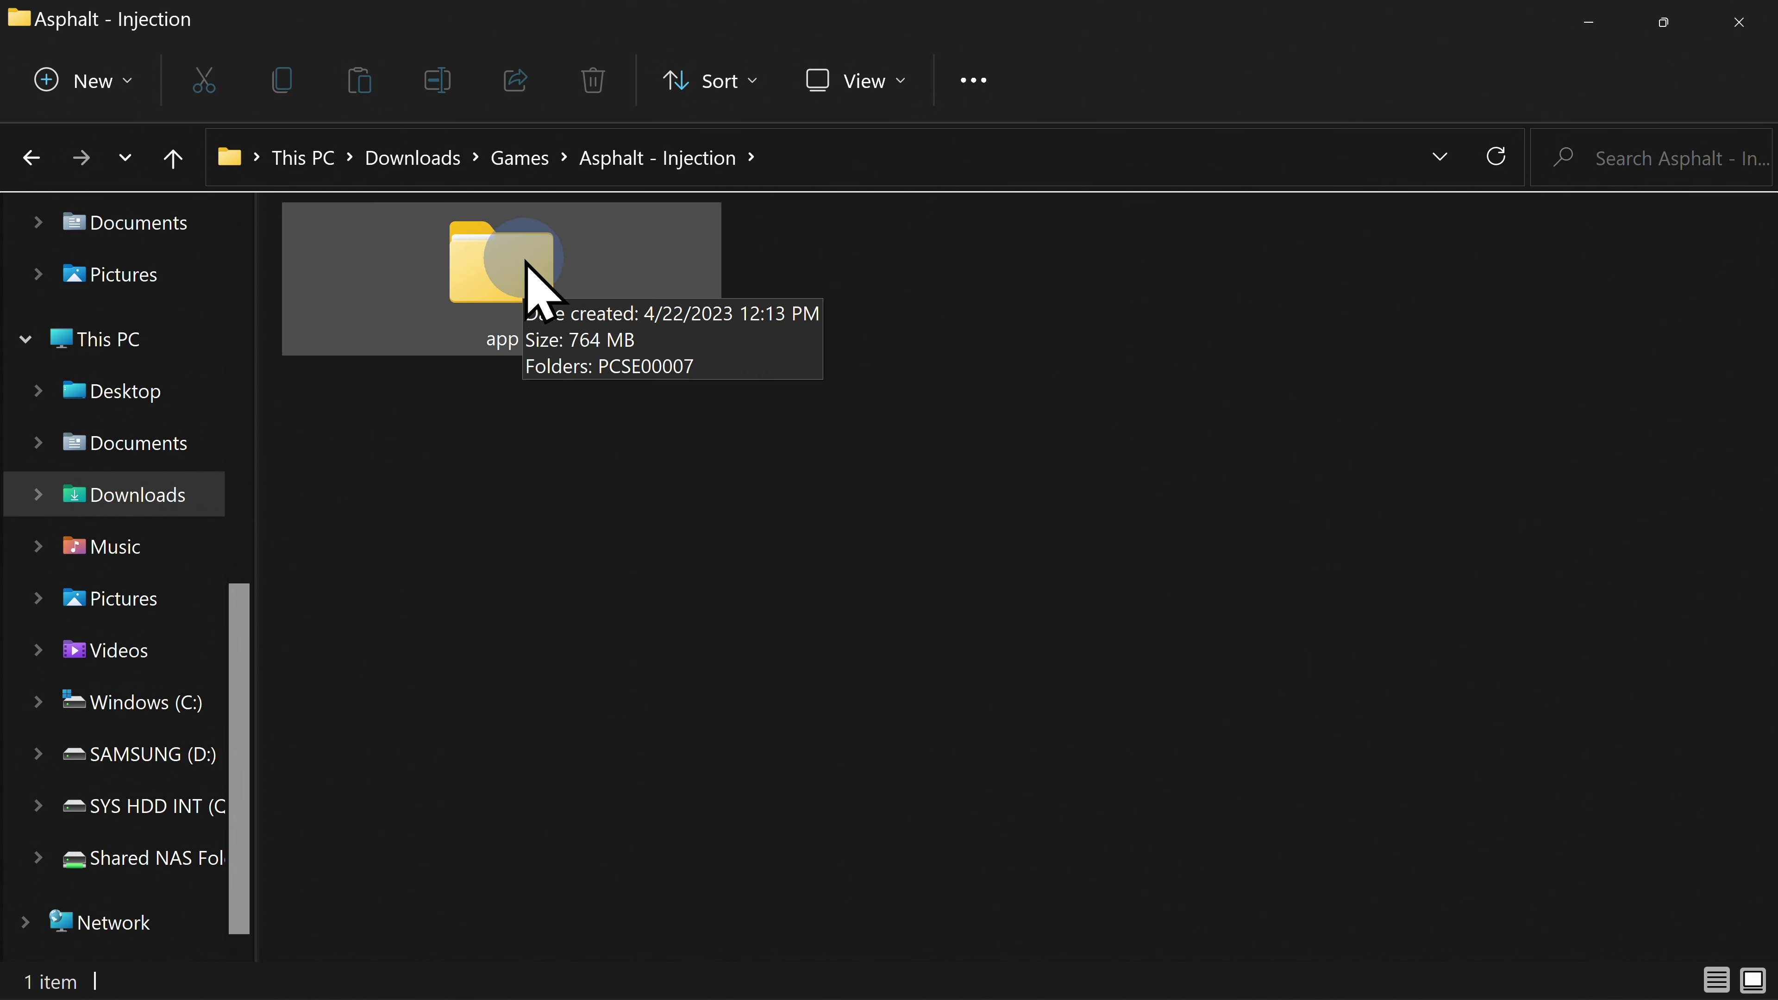
double_click(484, 267)
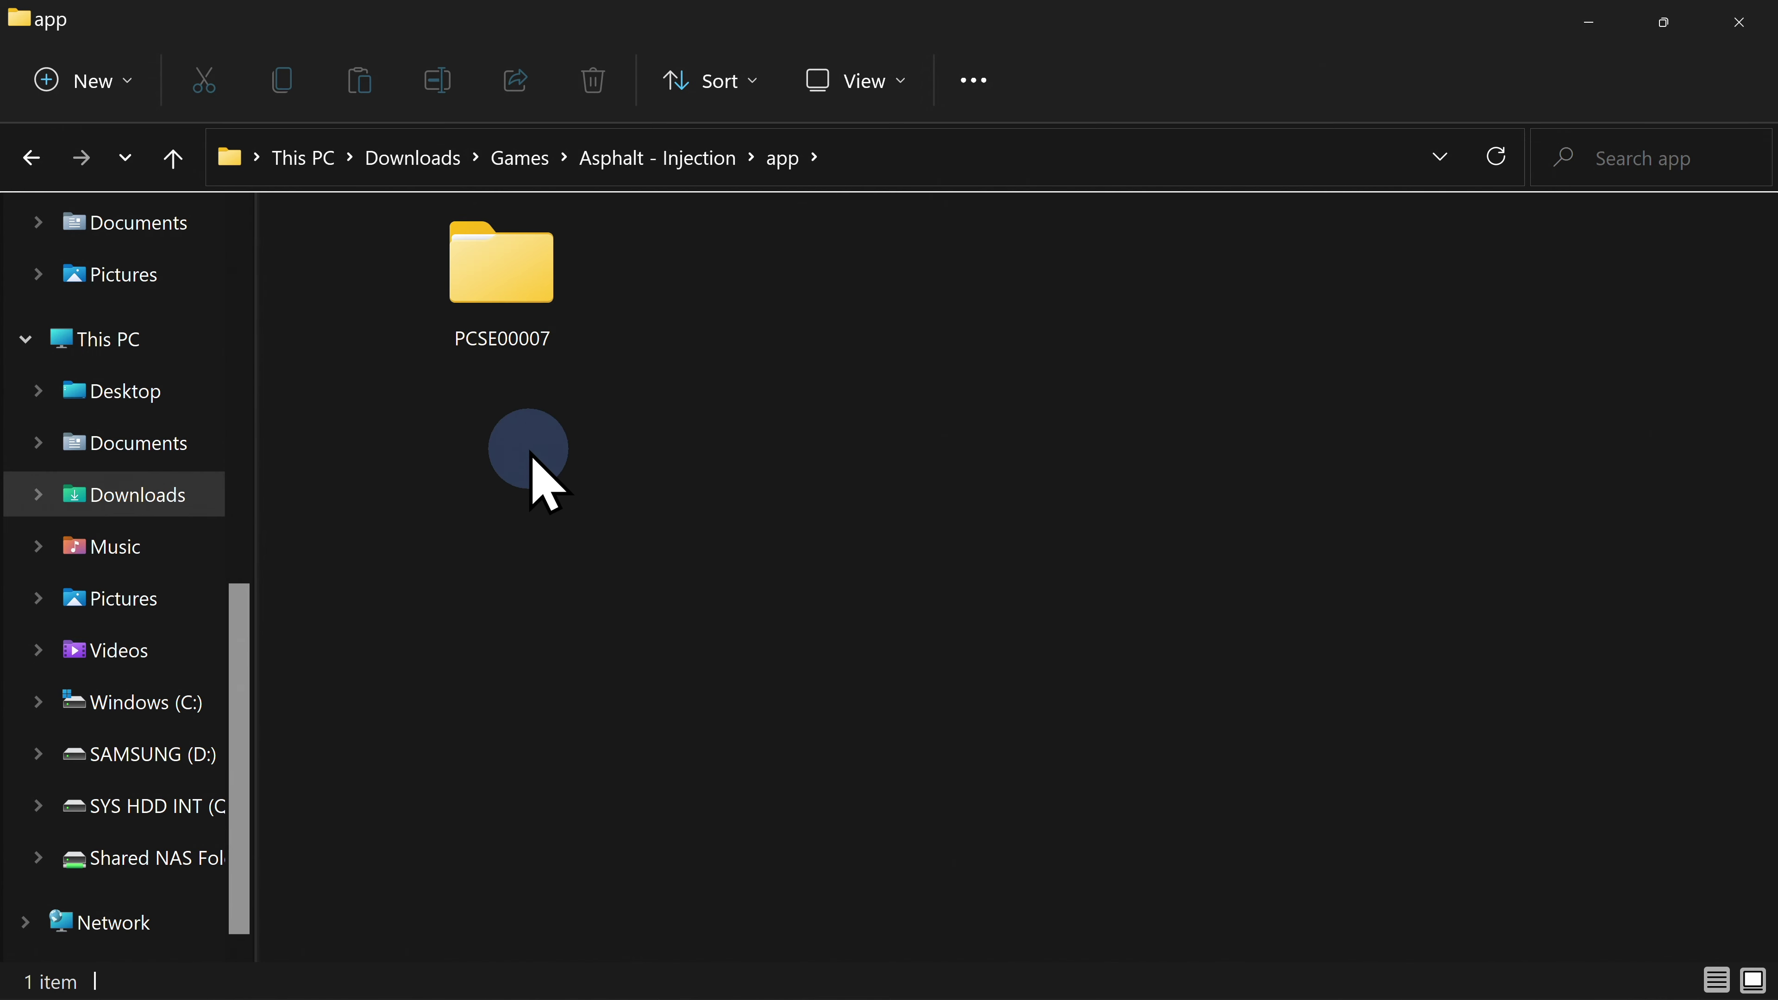
double_click(494, 269)
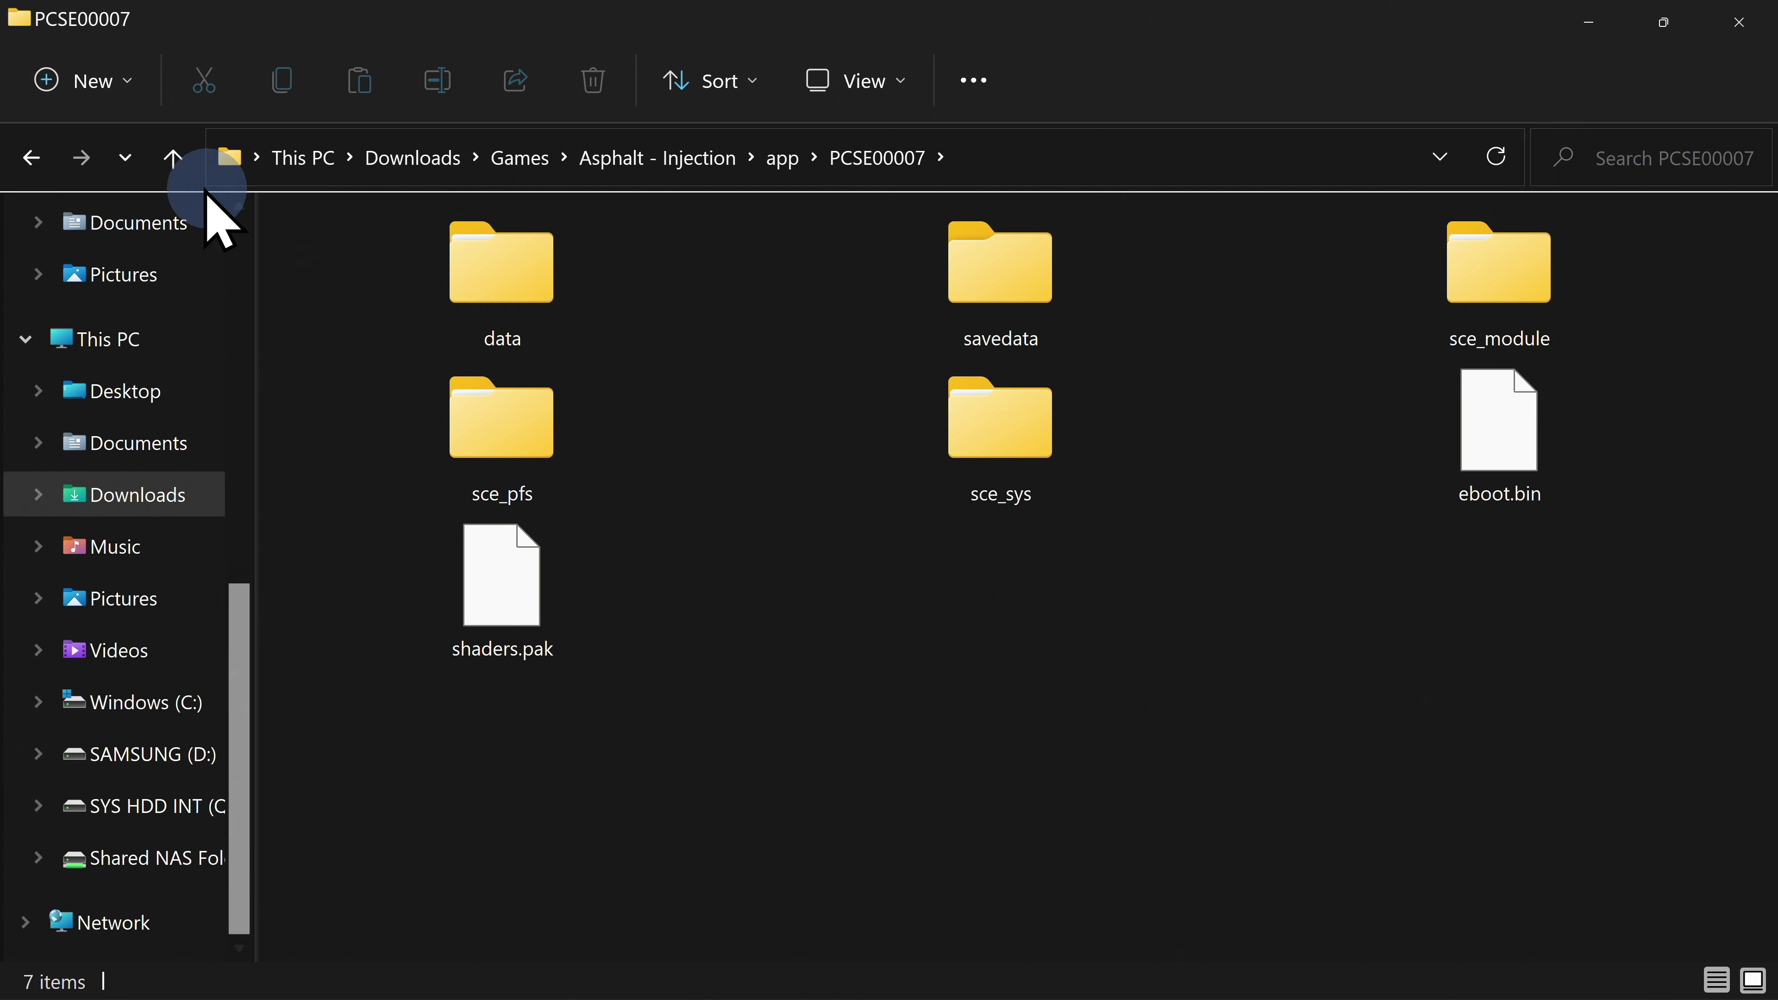
Return to Games, delete the Asphalt - Injection folder, then go back to Downloads
click(35, 156)
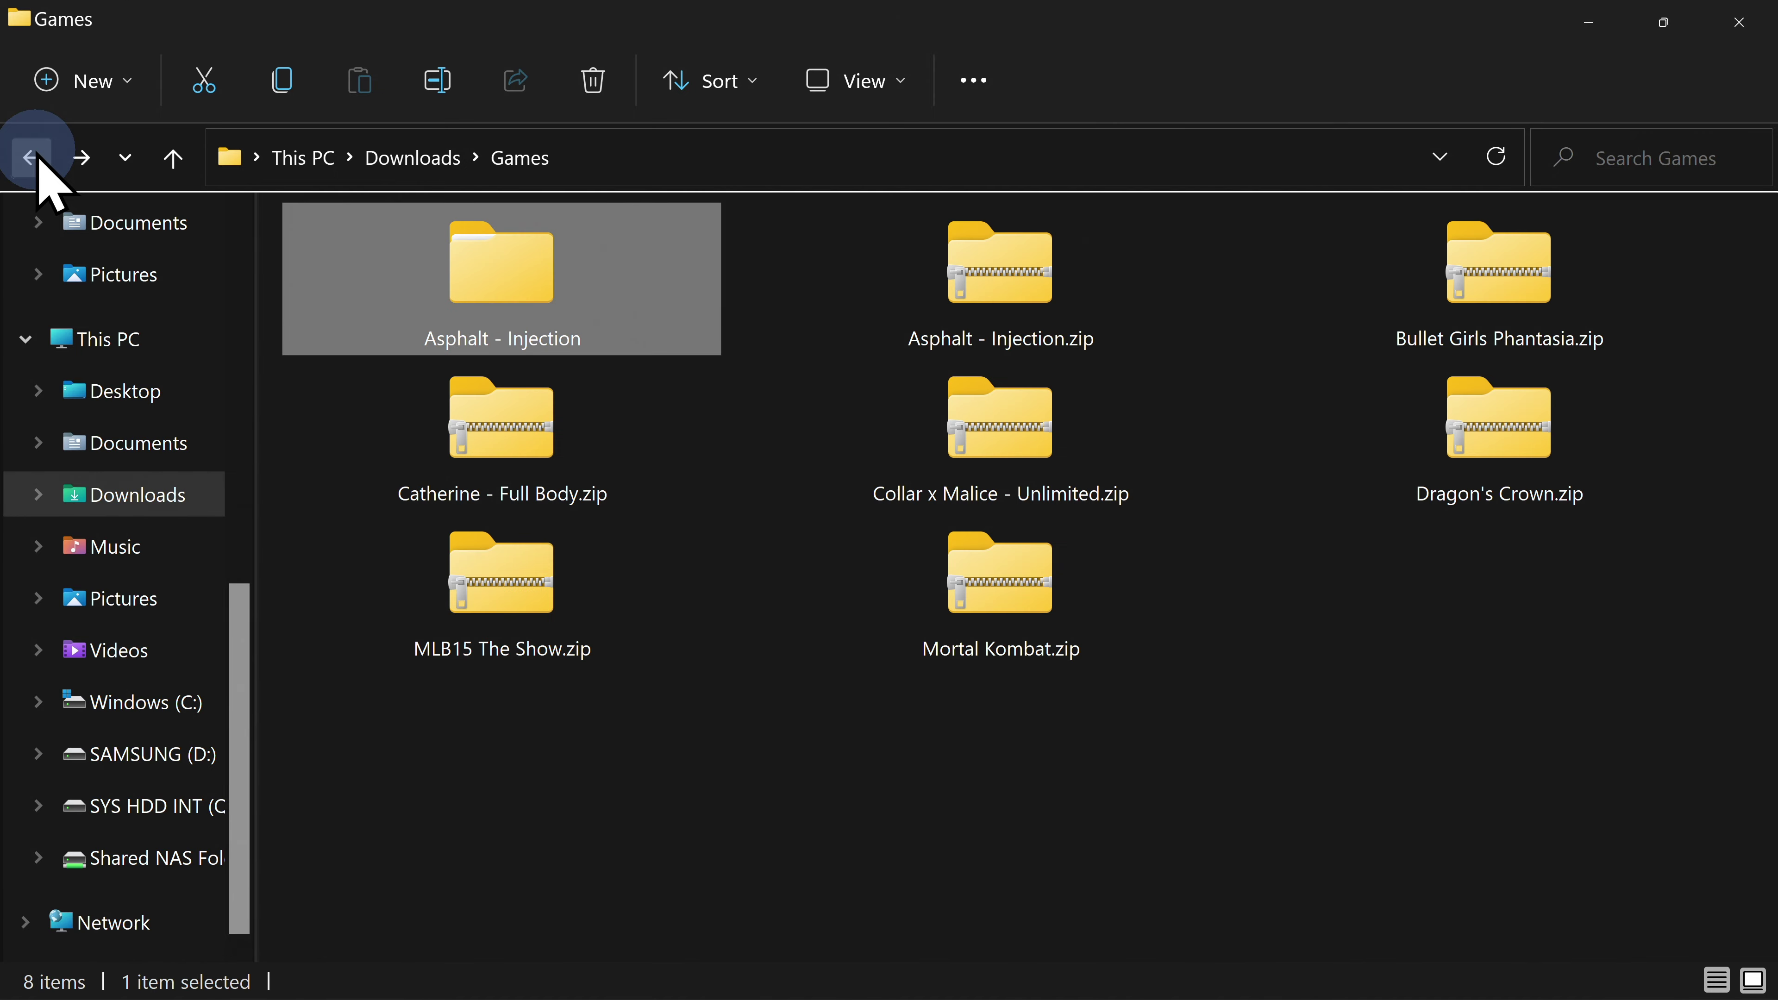
click(468, 256)
right_click(494, 284)
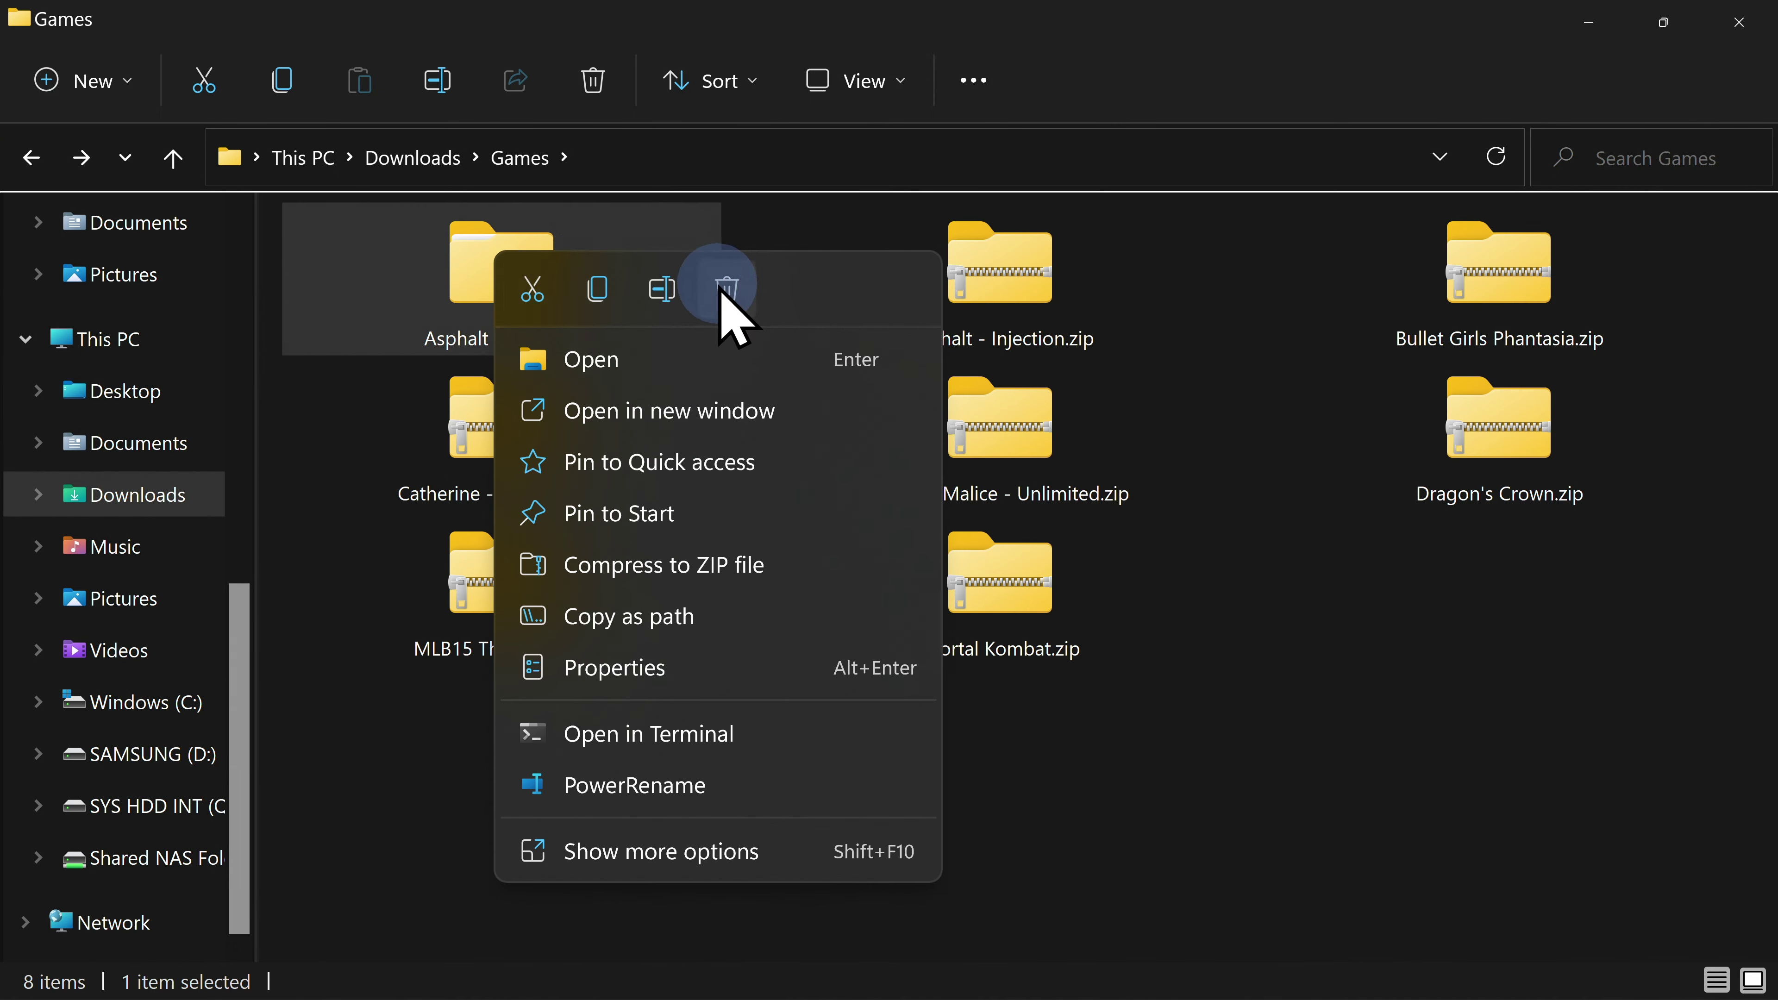
click(725, 288)
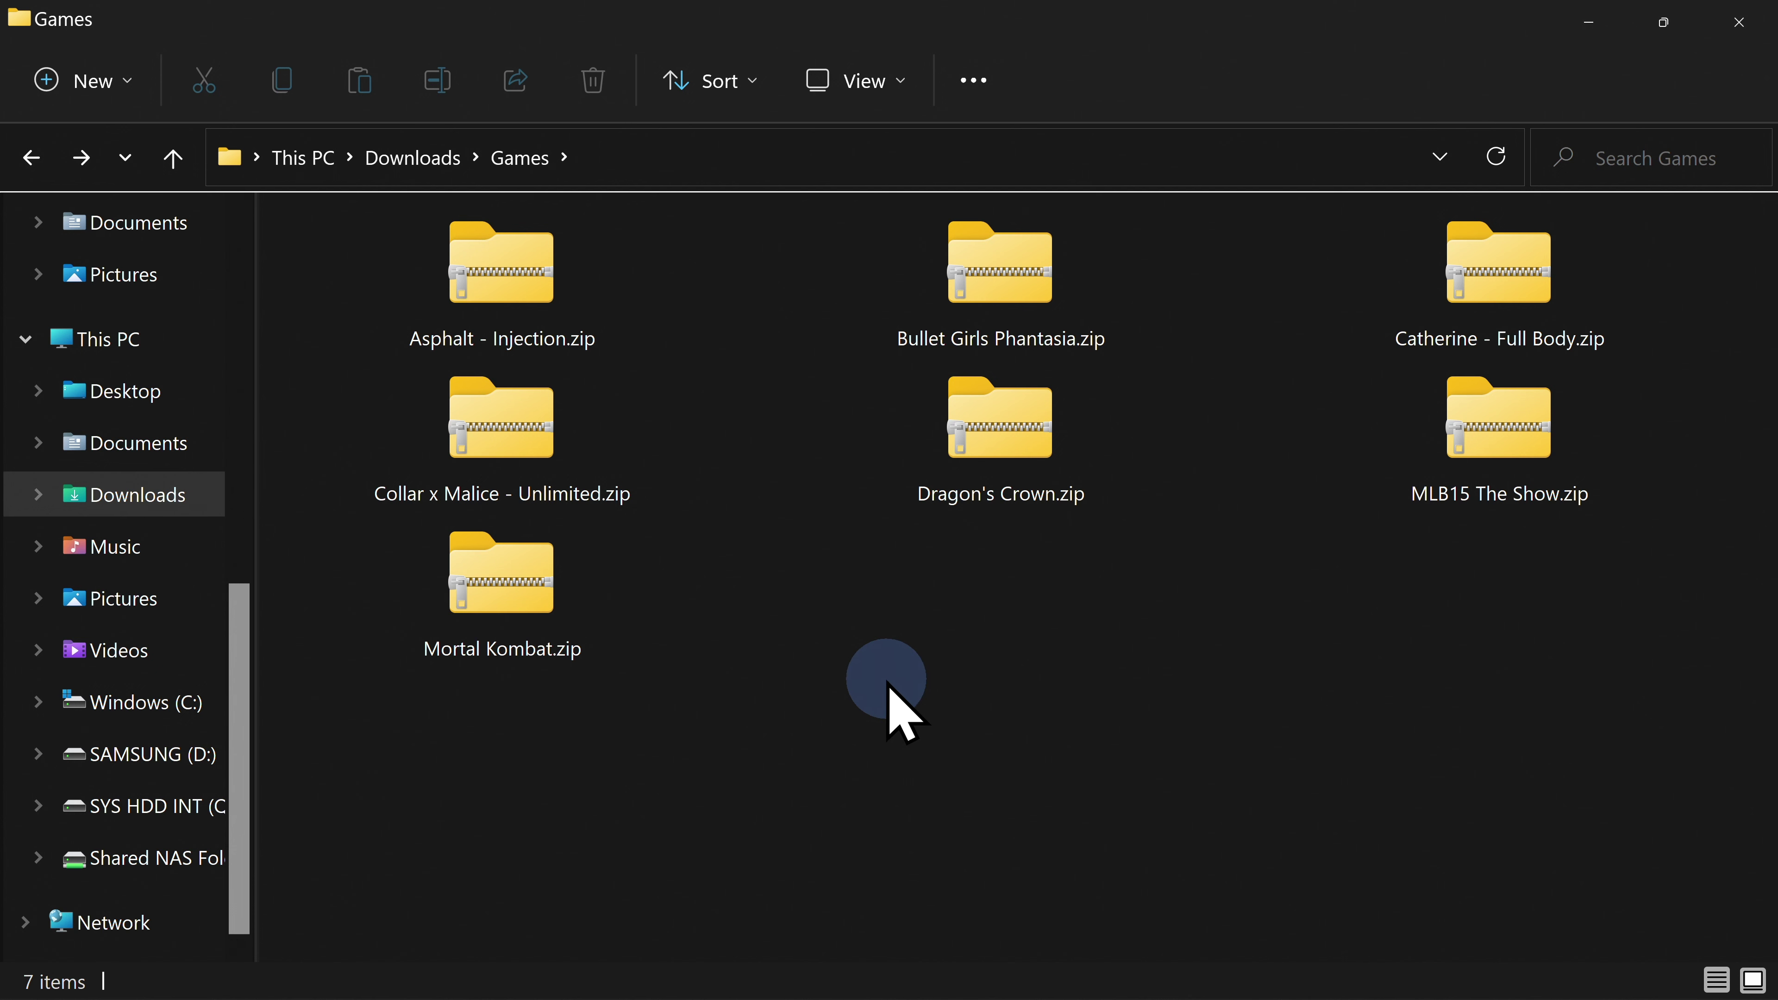
click(39, 177)
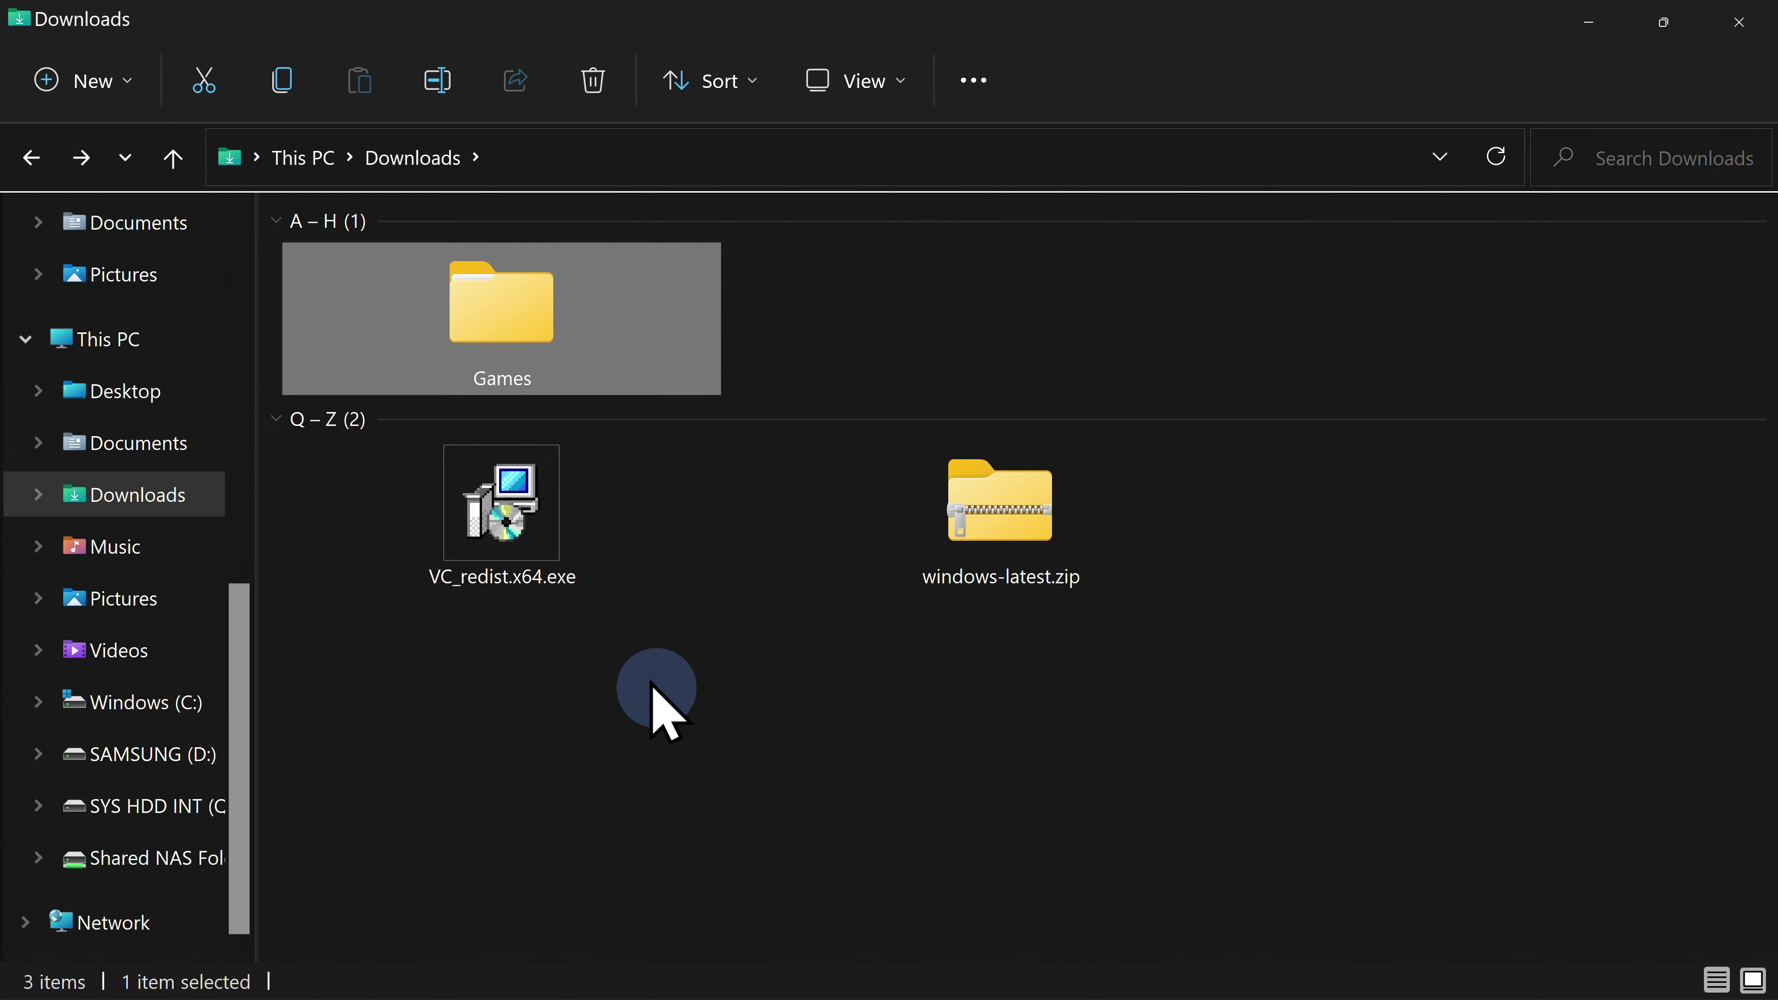
Install the Visual C++ 2015-2019 x64 Redistributable 14.29.30139, accepting the license and UAC prompt
double_click(502, 522)
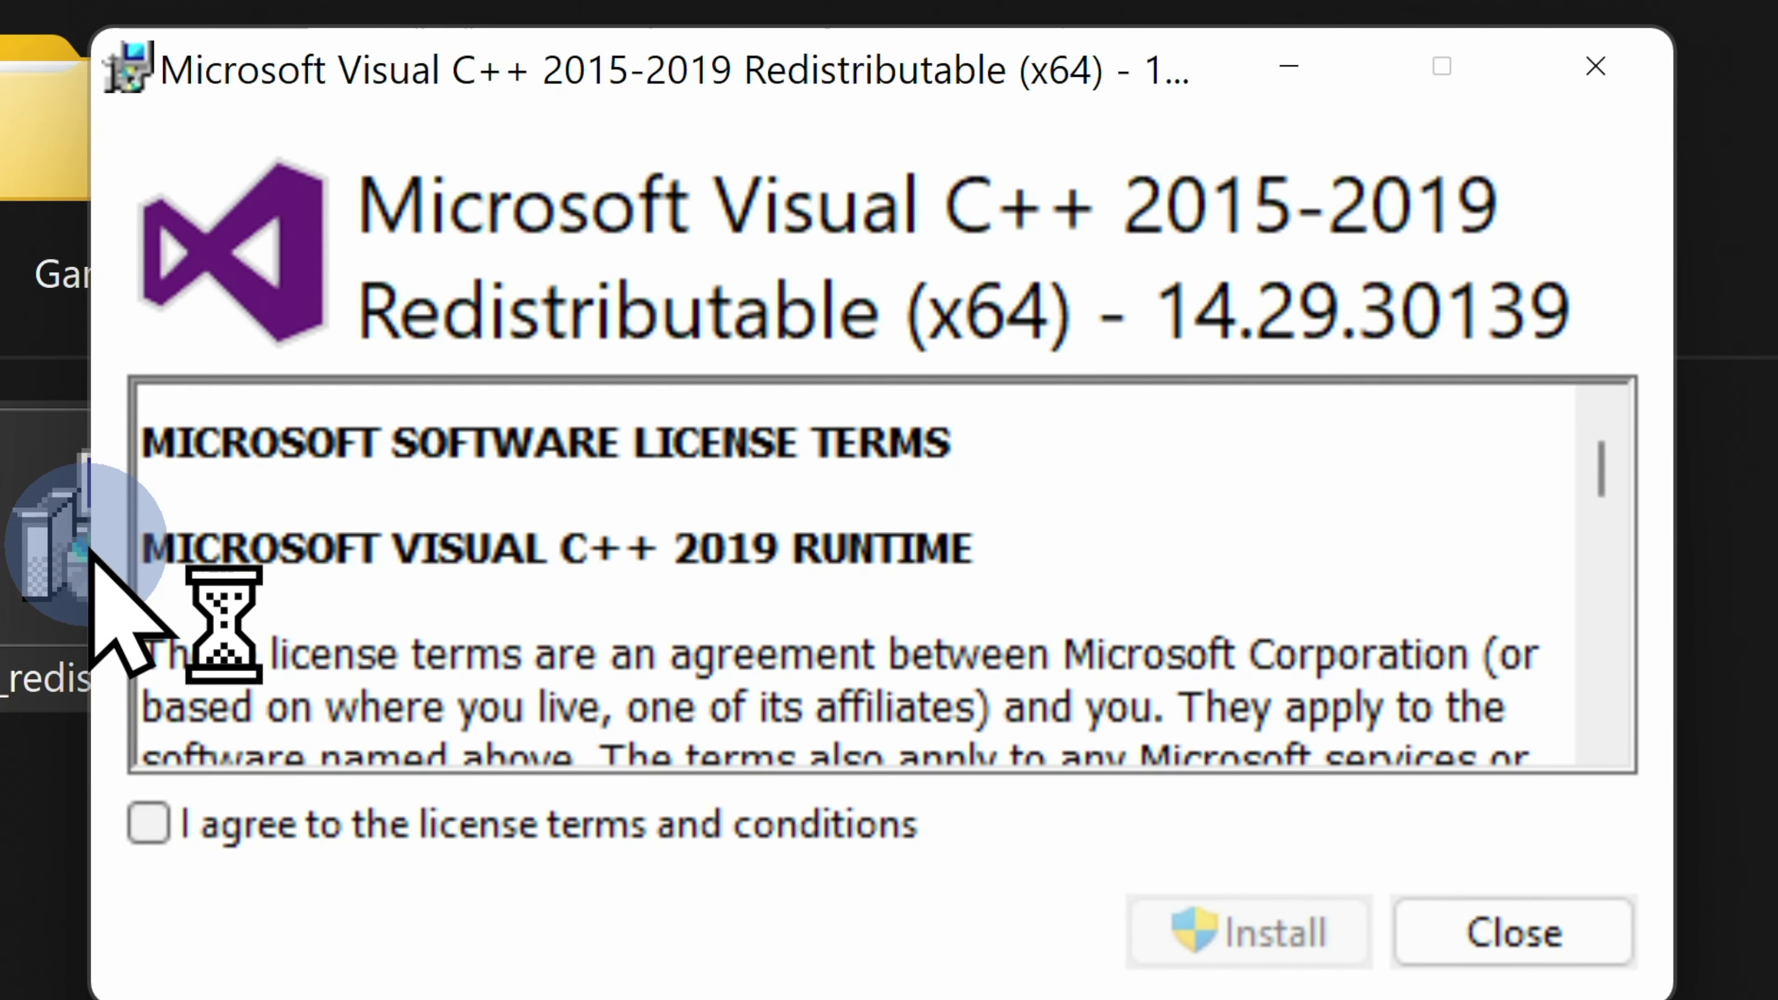
click(167, 830)
click(1233, 933)
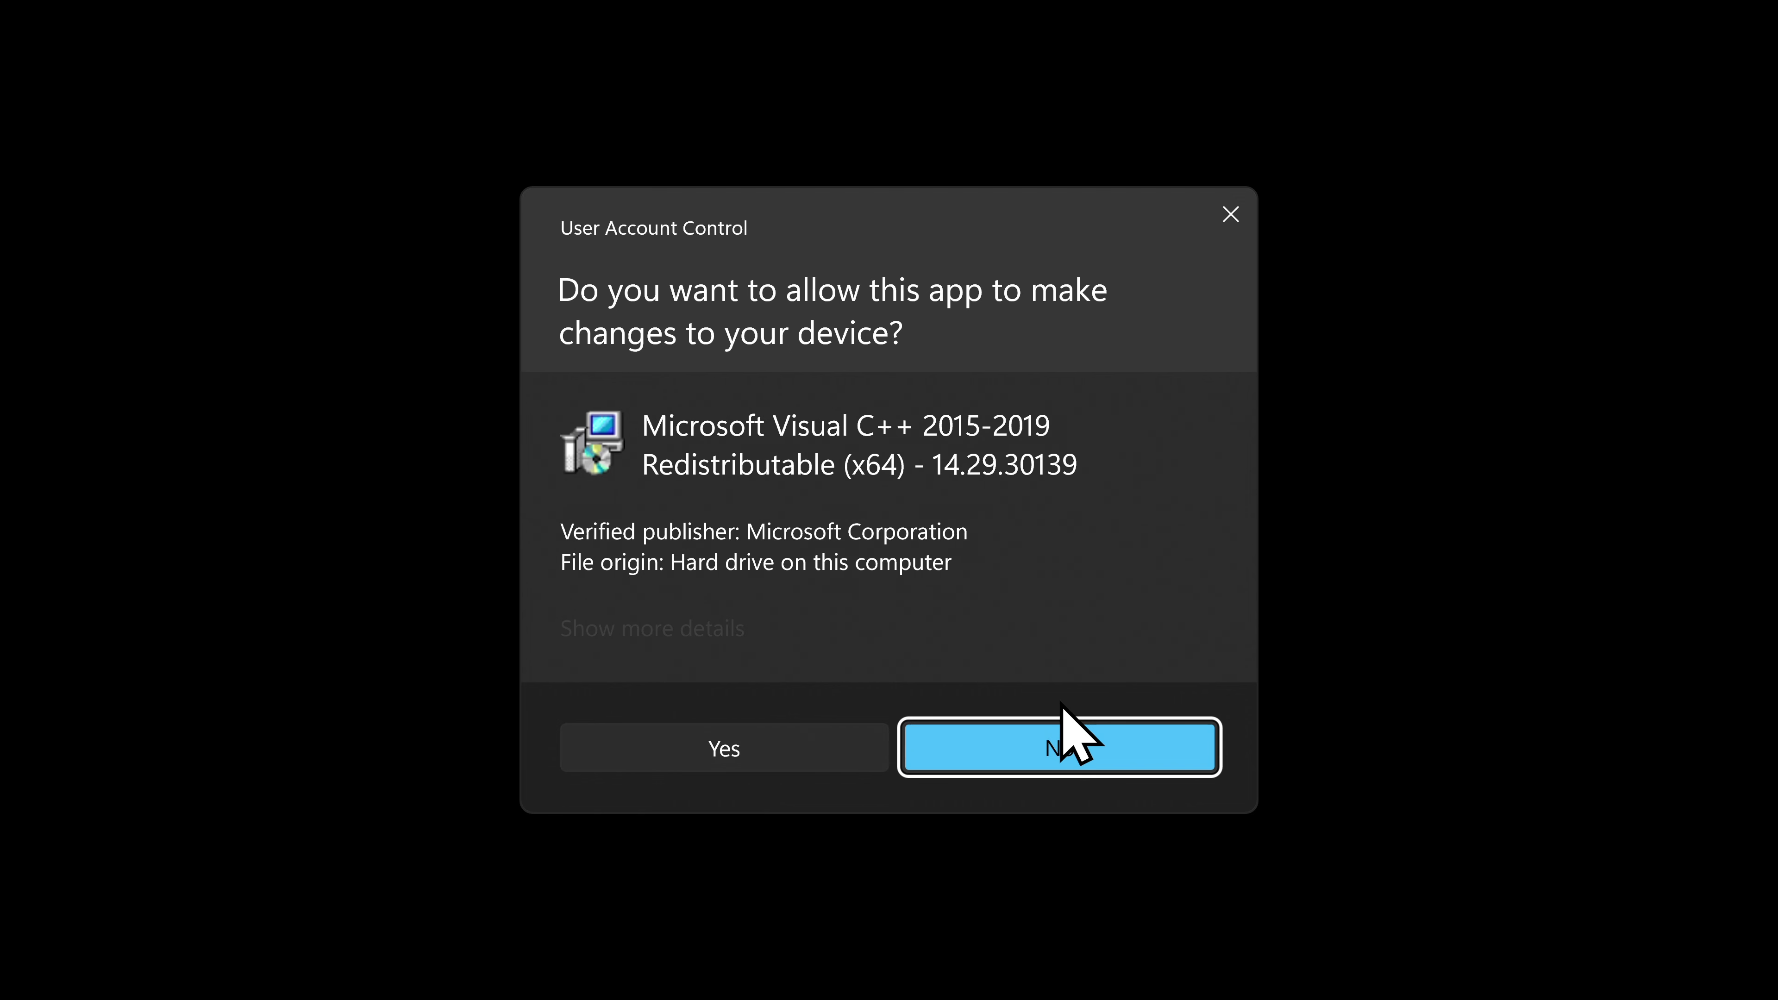
click(730, 748)
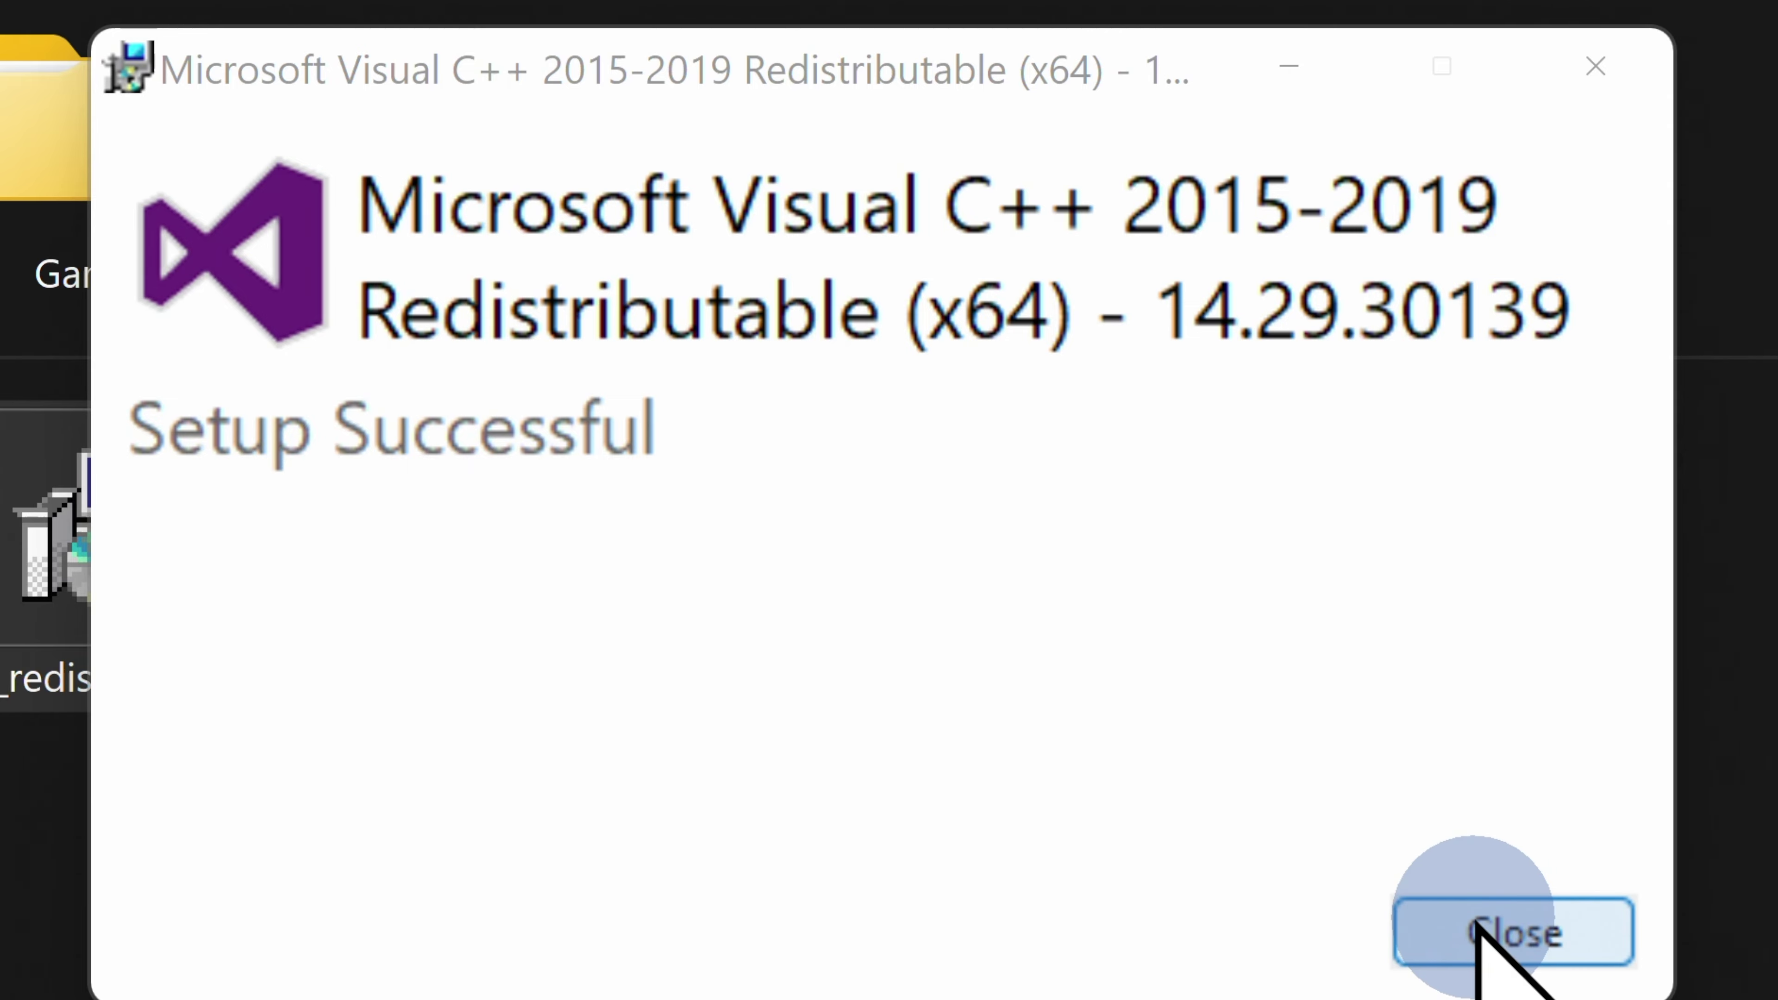
click(1495, 926)
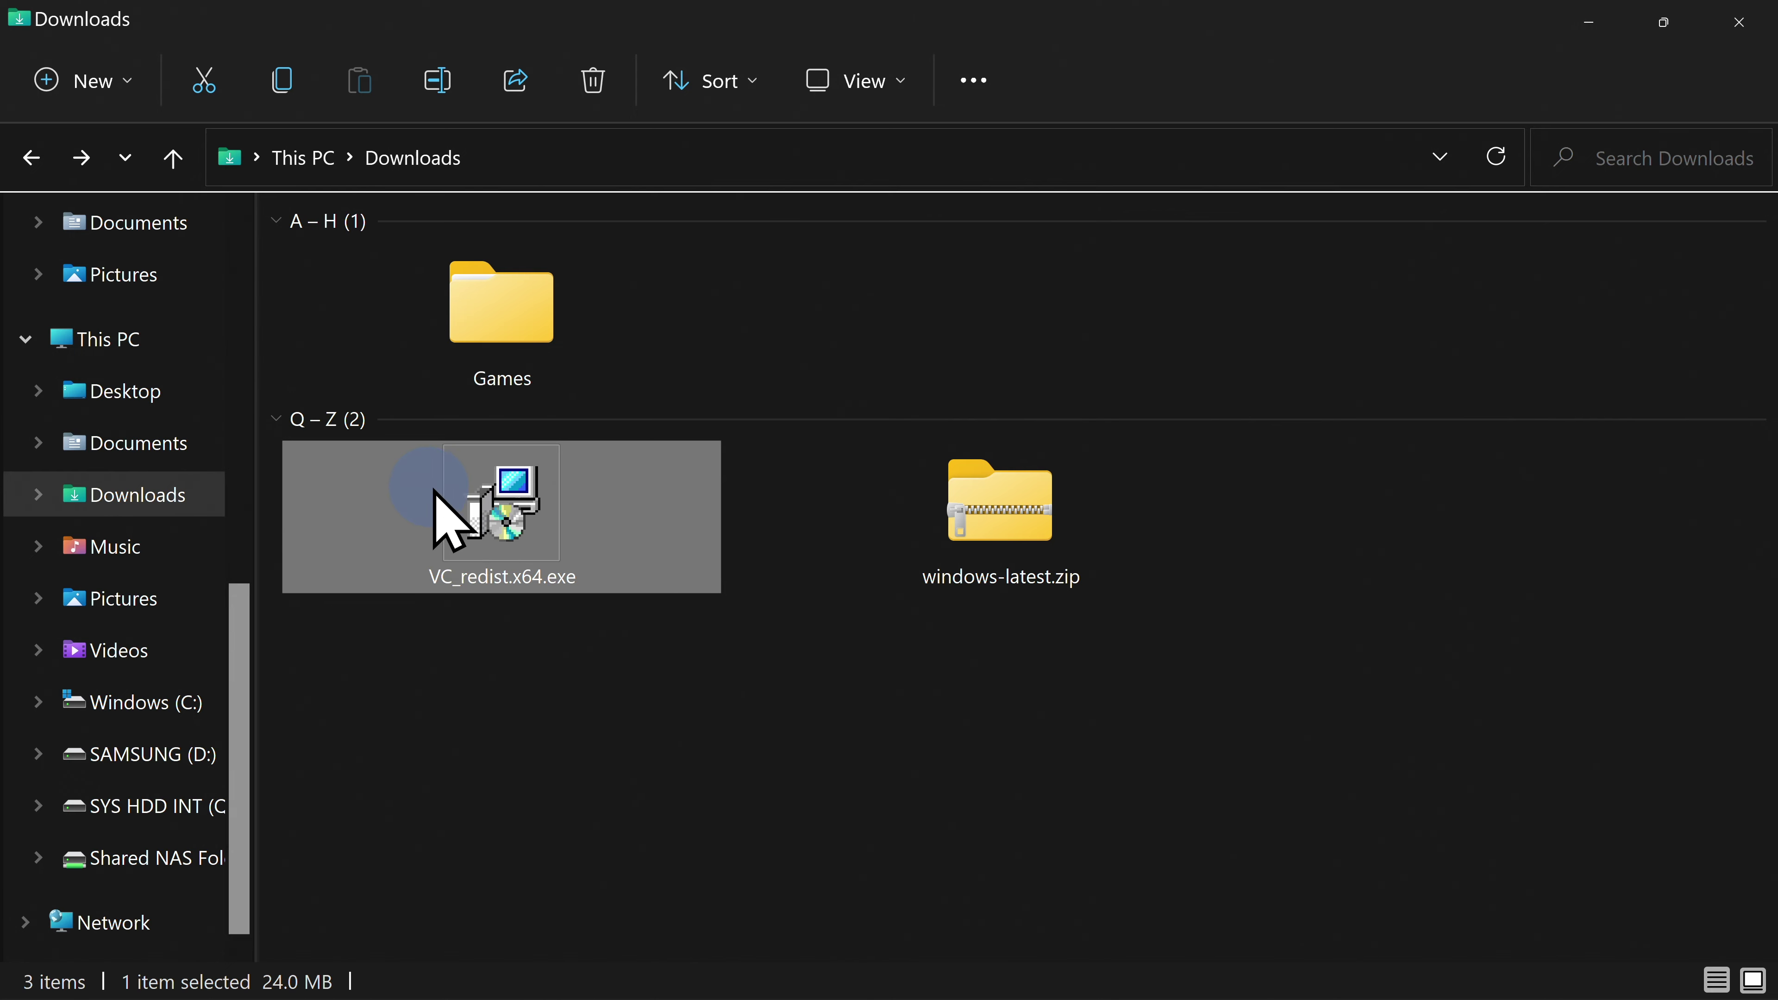
Delete VC_redist.x64.exe and extract windows-latest.zip into a windows-latest folder
right_click(486, 532)
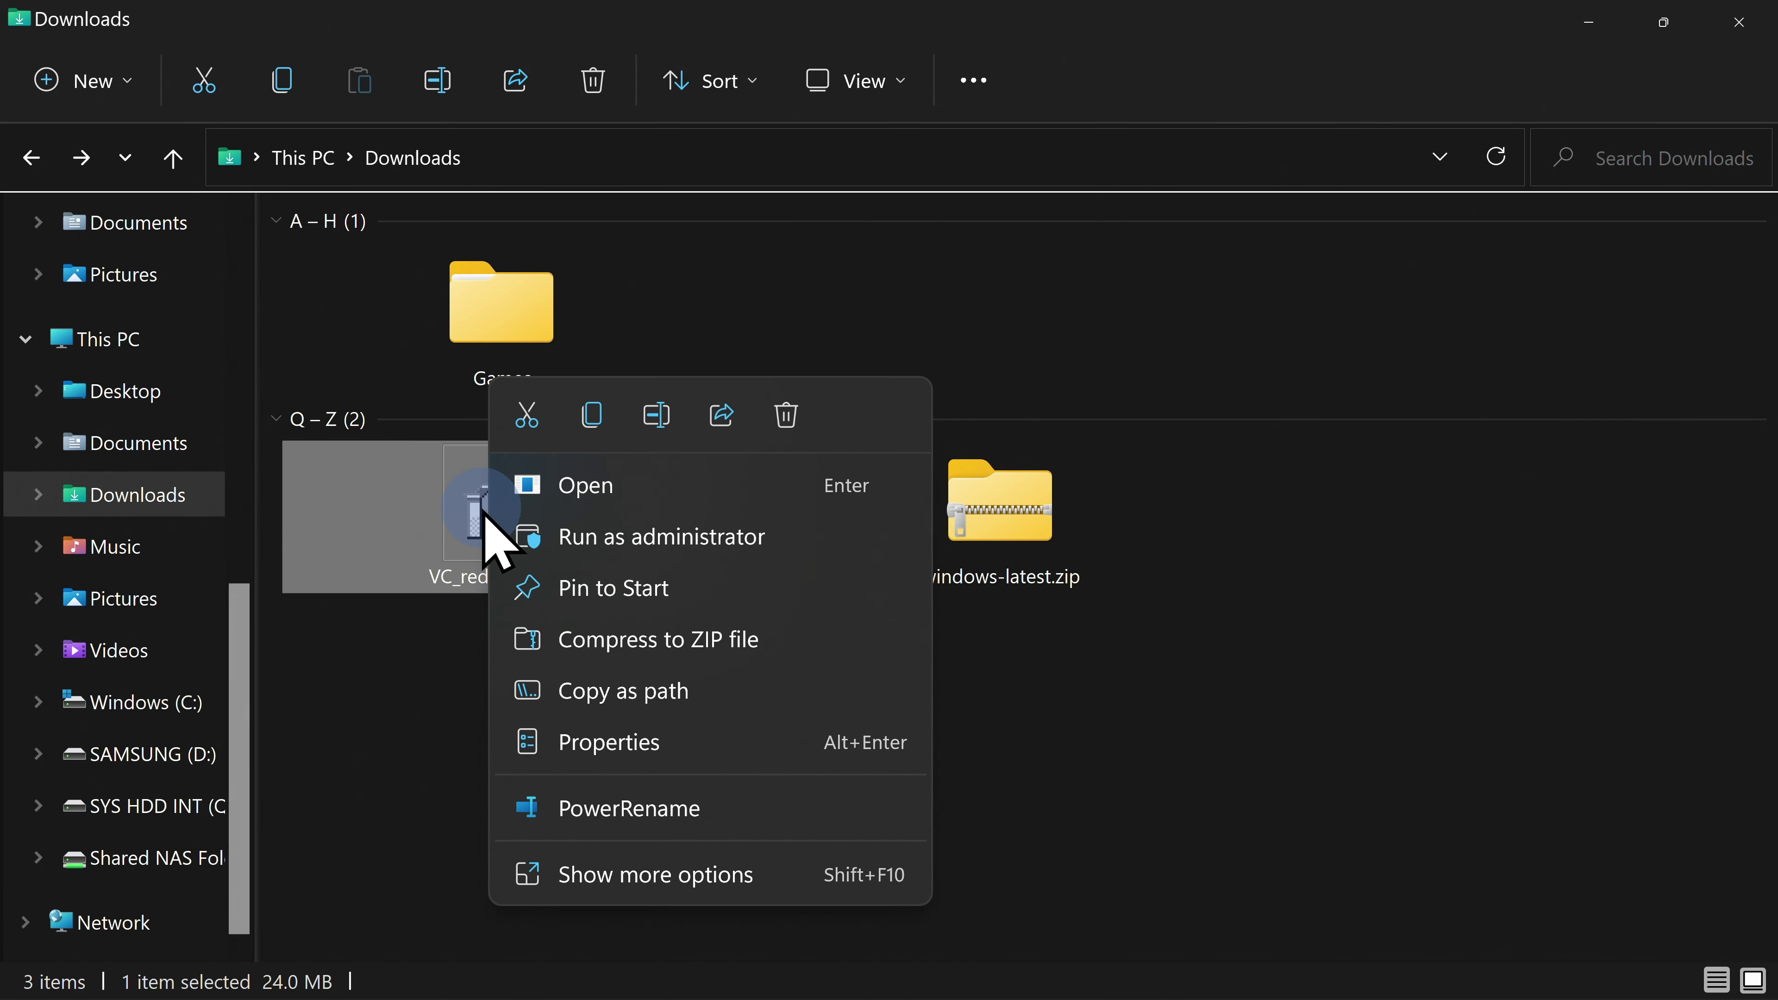
click(788, 421)
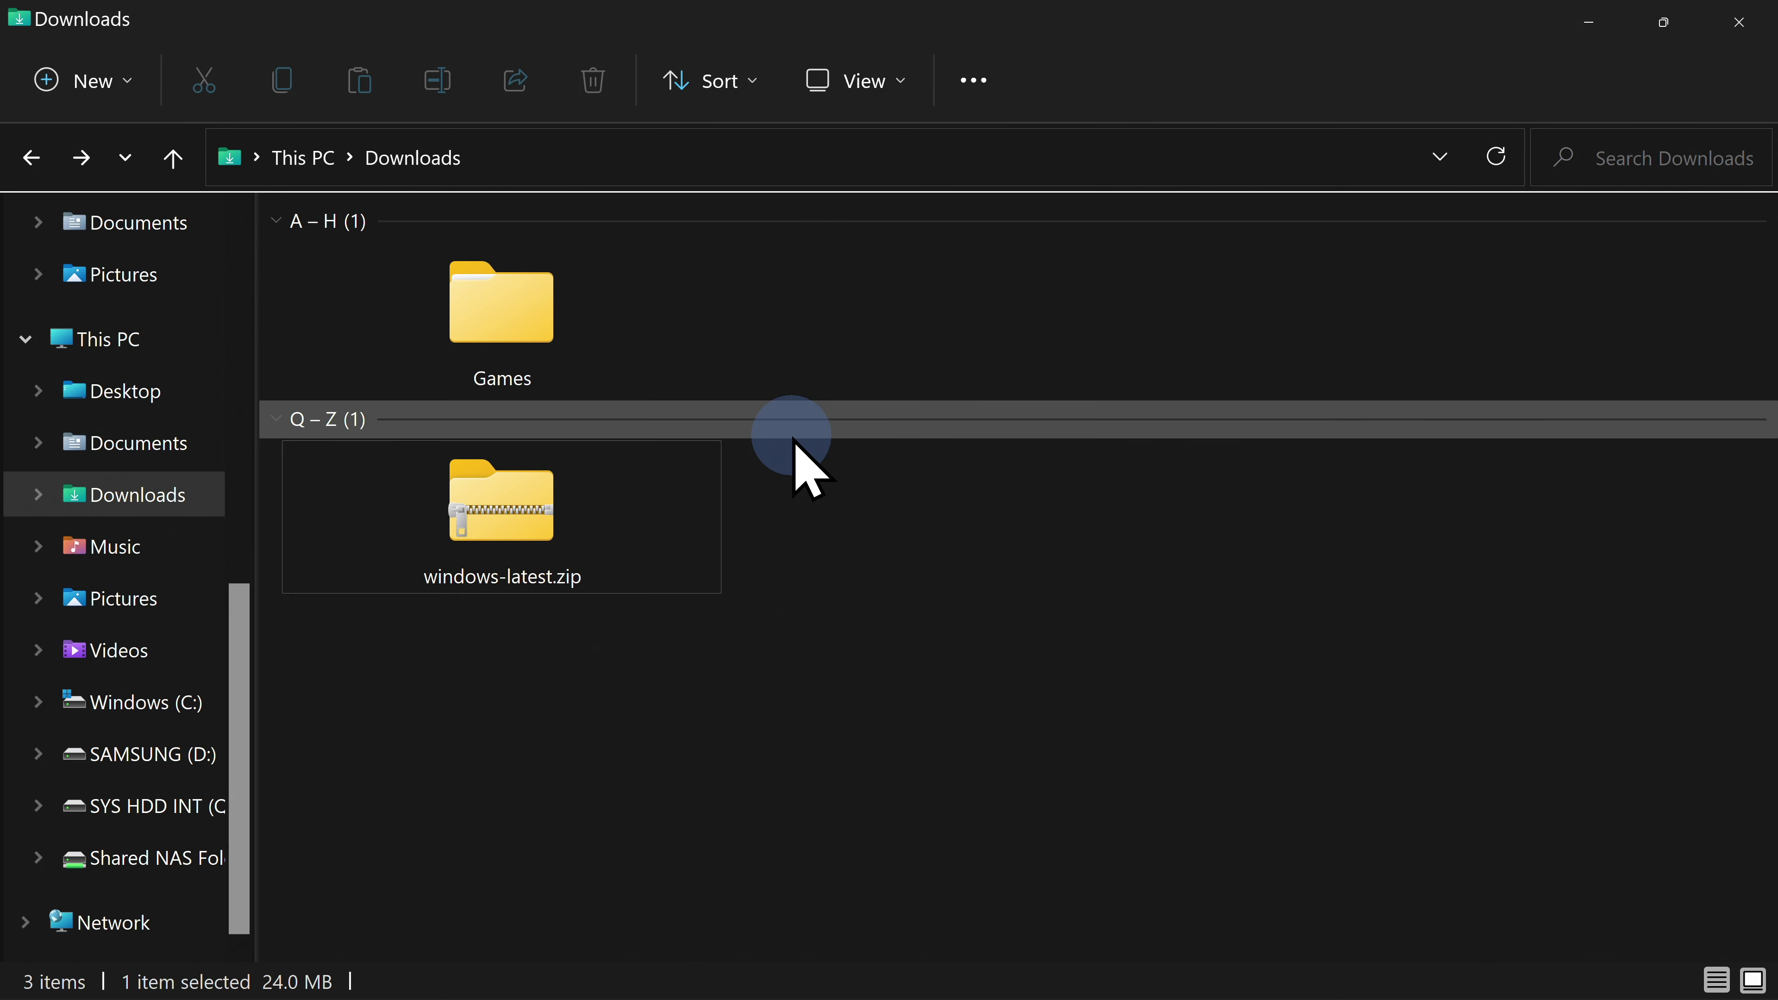
click(521, 484)
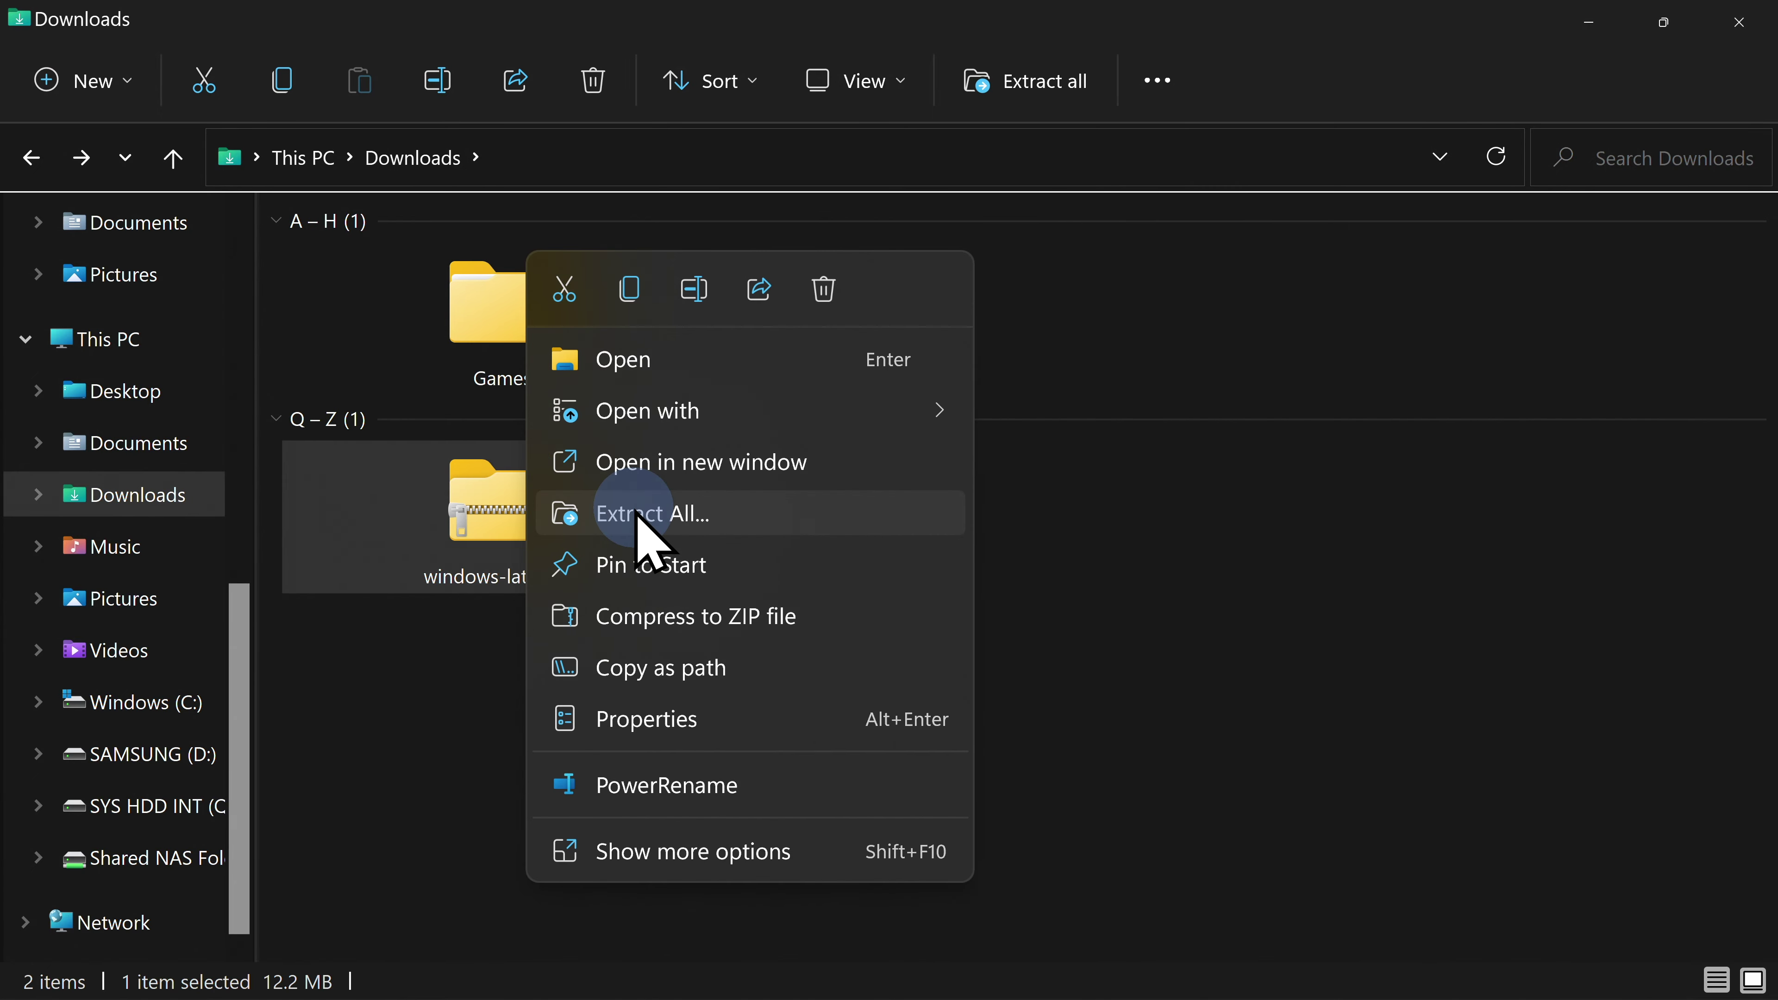
click(636, 515)
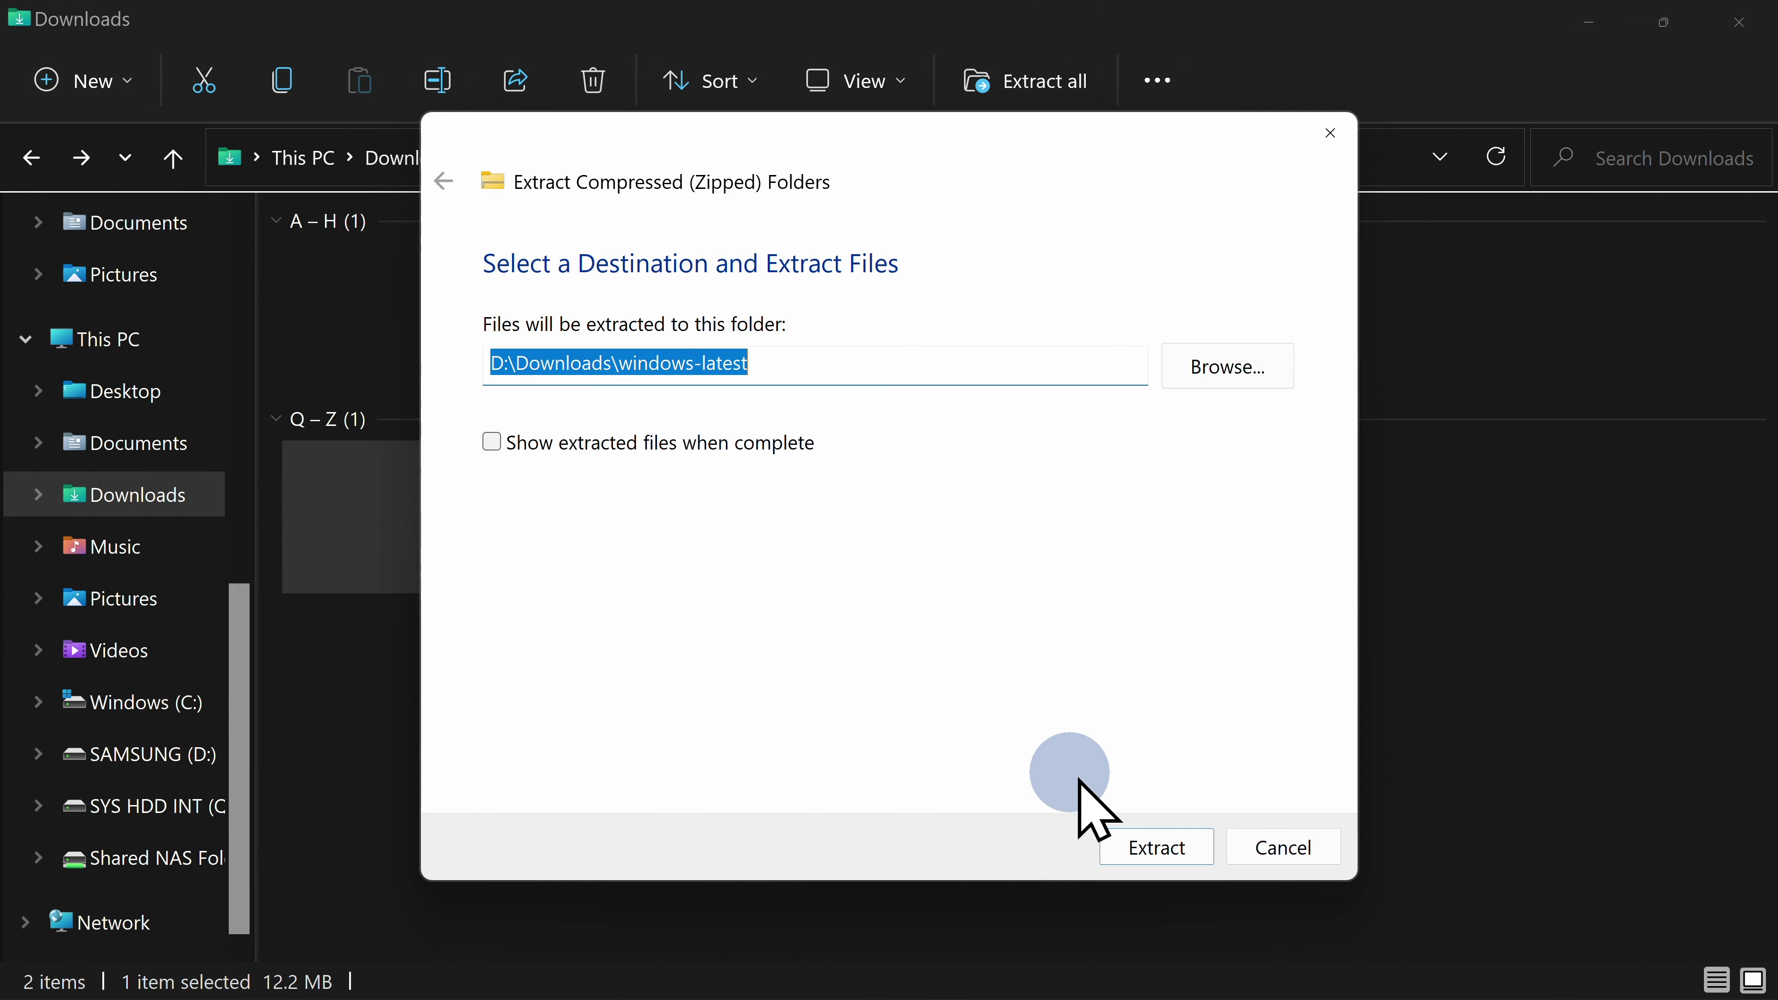
click(1139, 846)
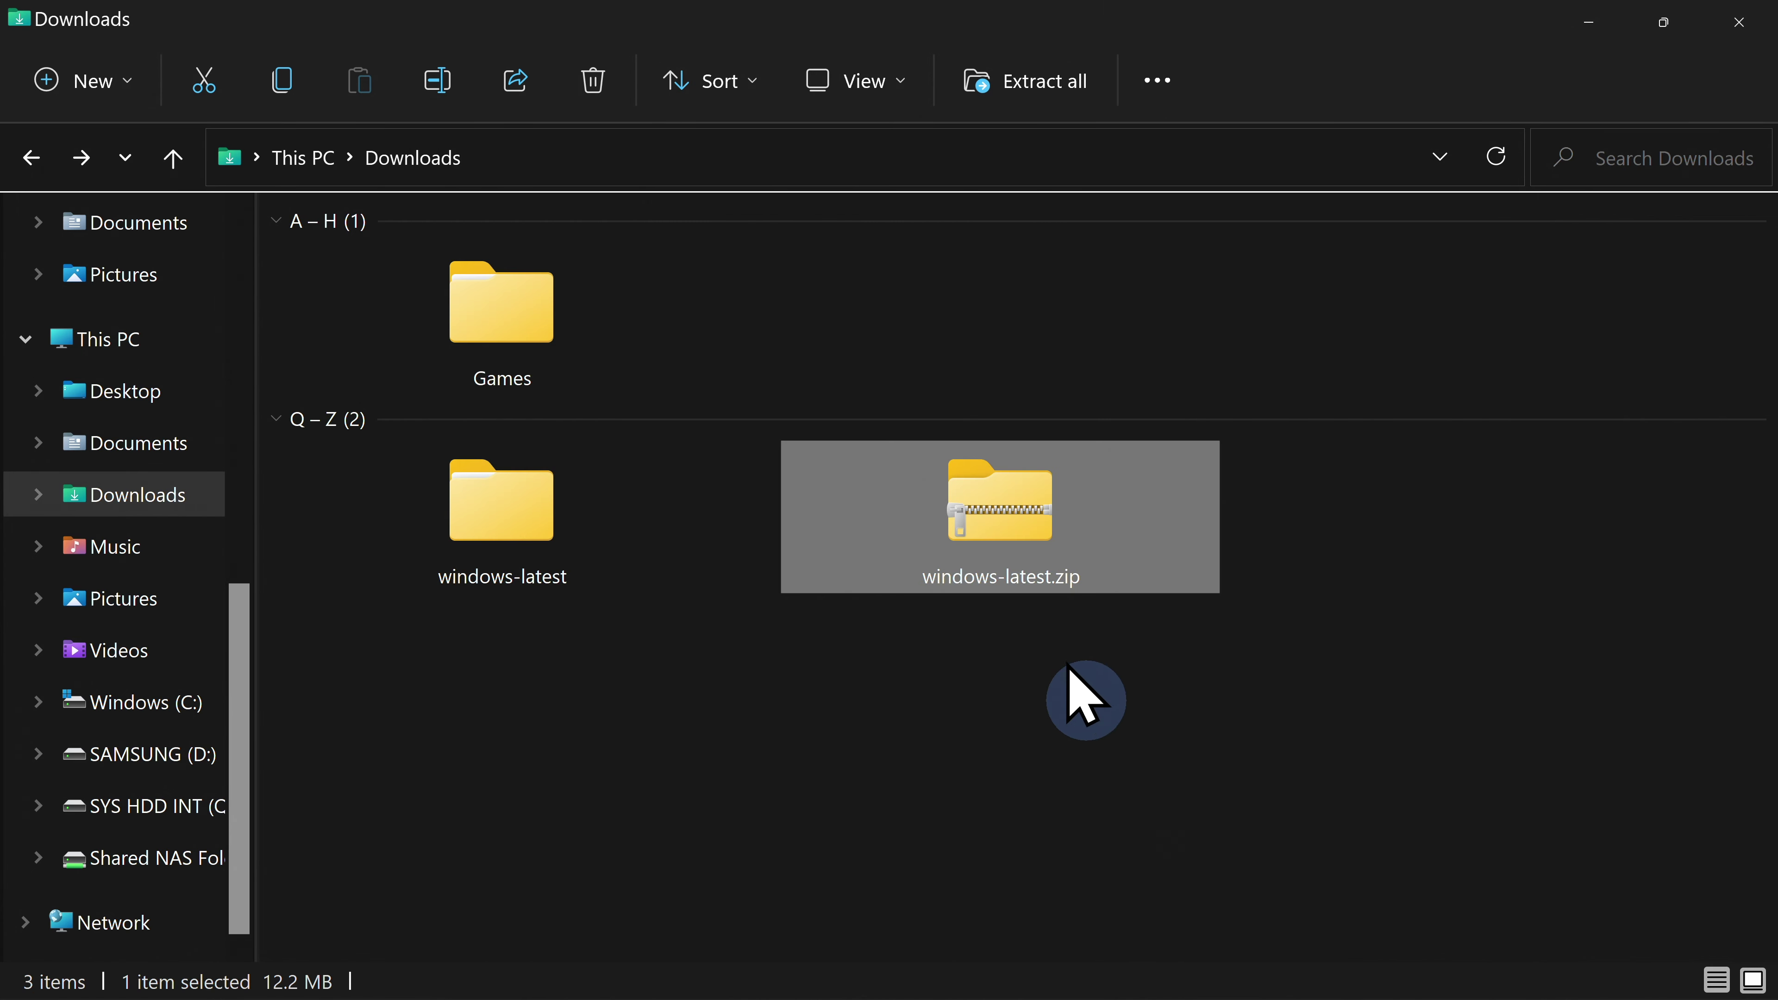
Delete windows-latest.zip and open the extracted windows-latest folder
right_click(1001, 501)
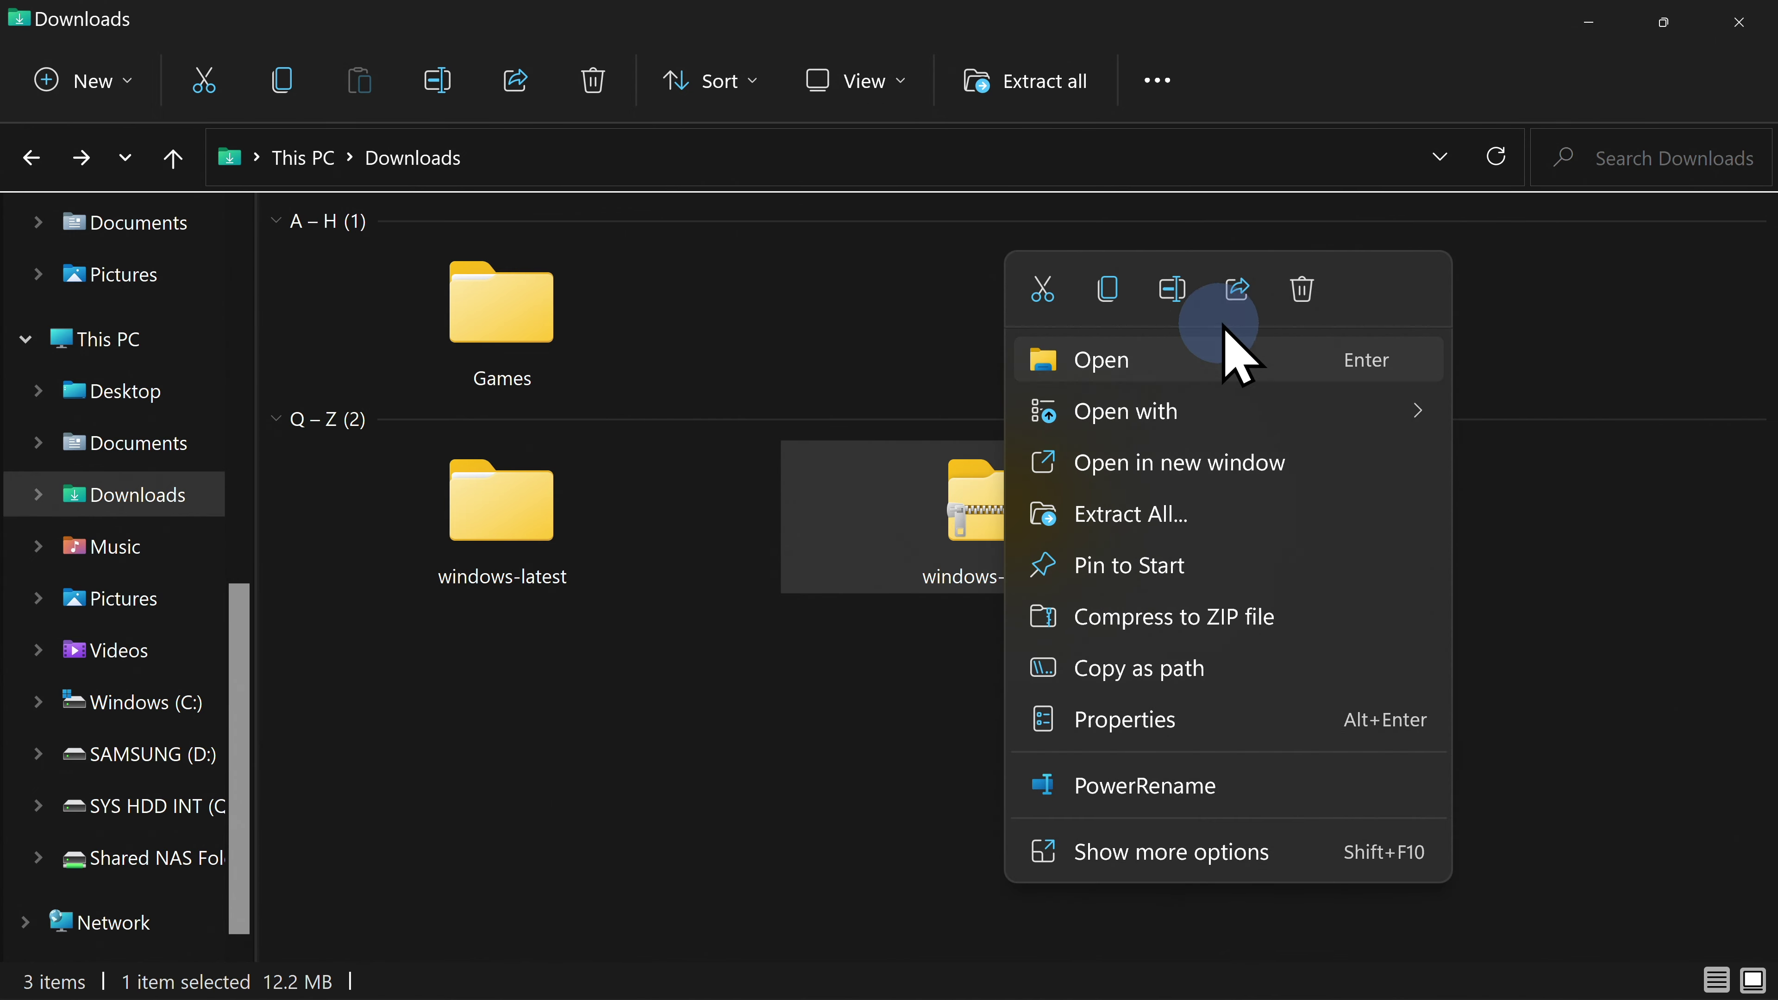
click(1304, 290)
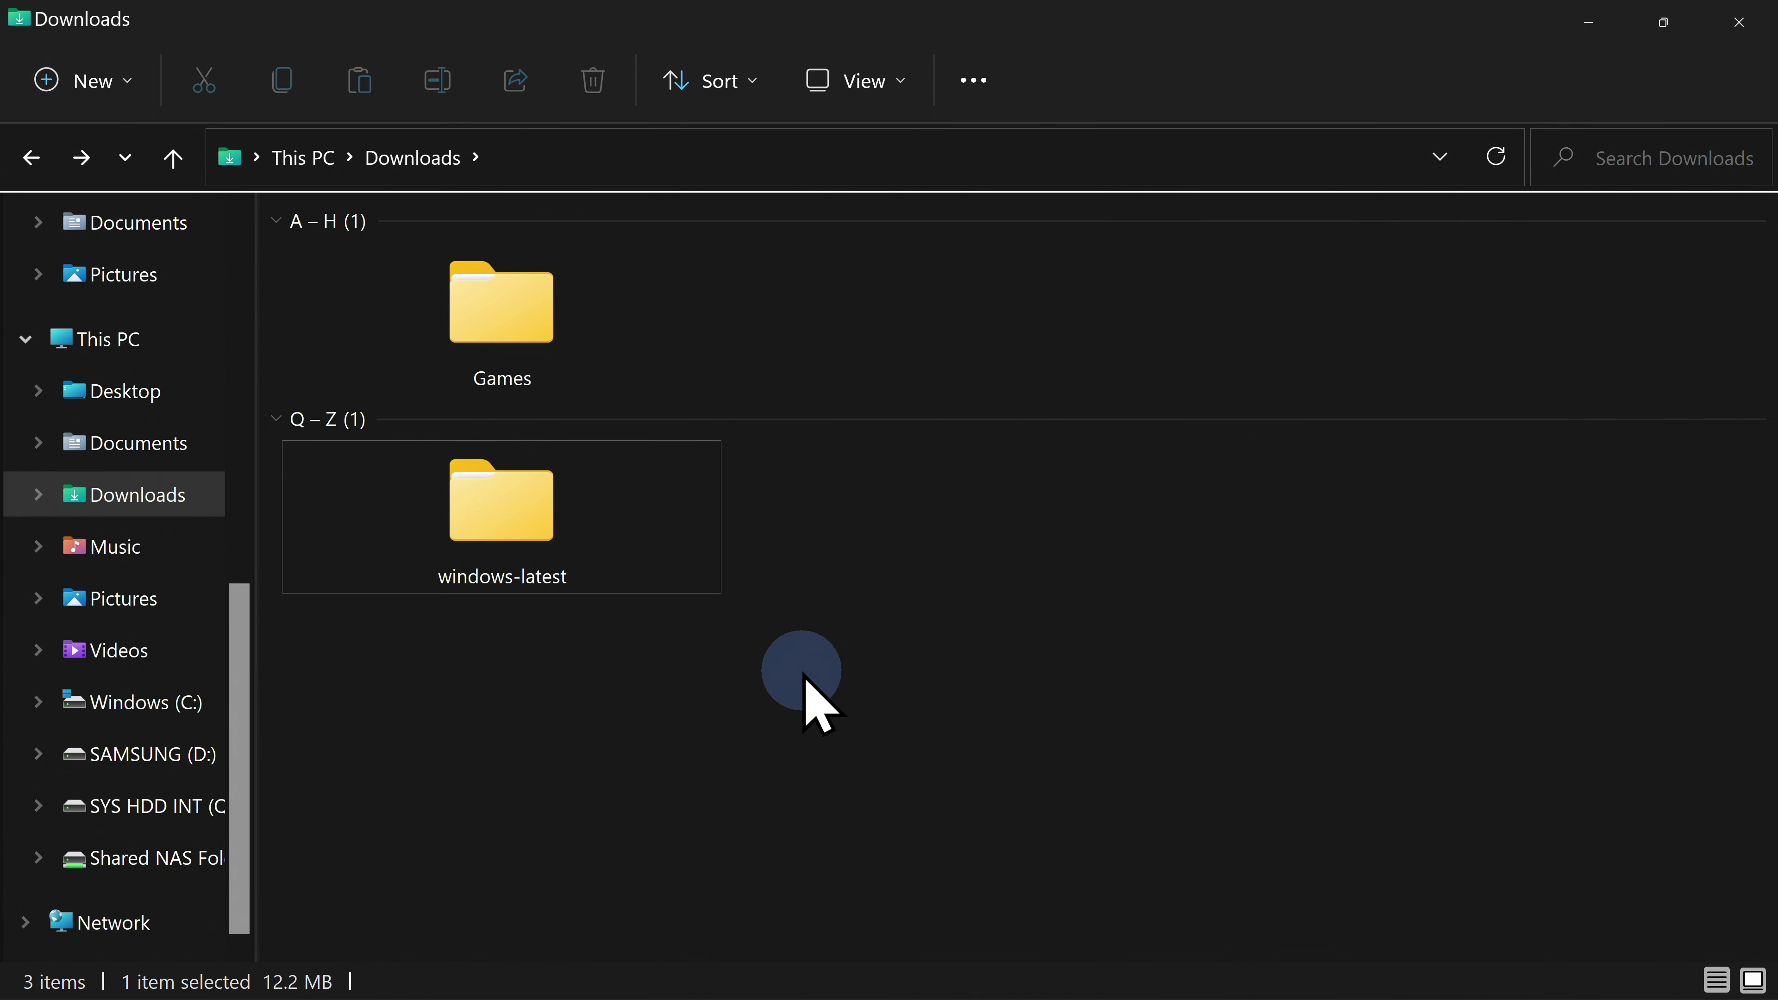
double_click(504, 522)
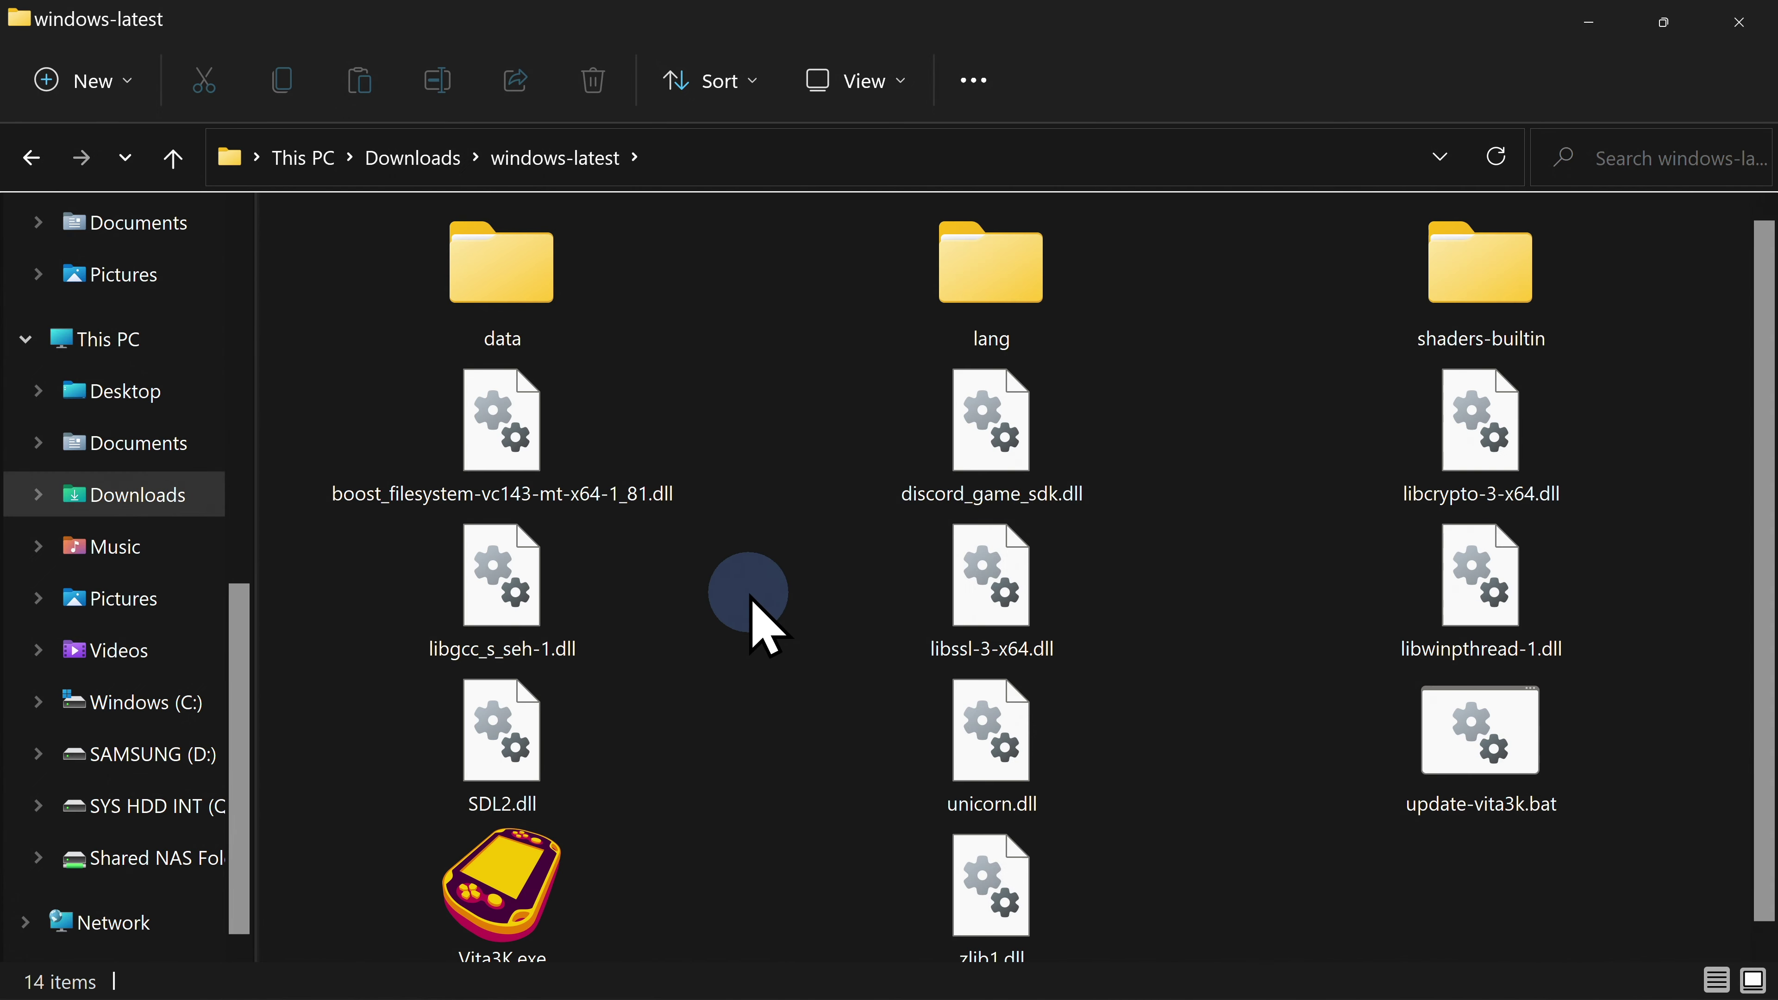
scroll(759, 627, down, 1)
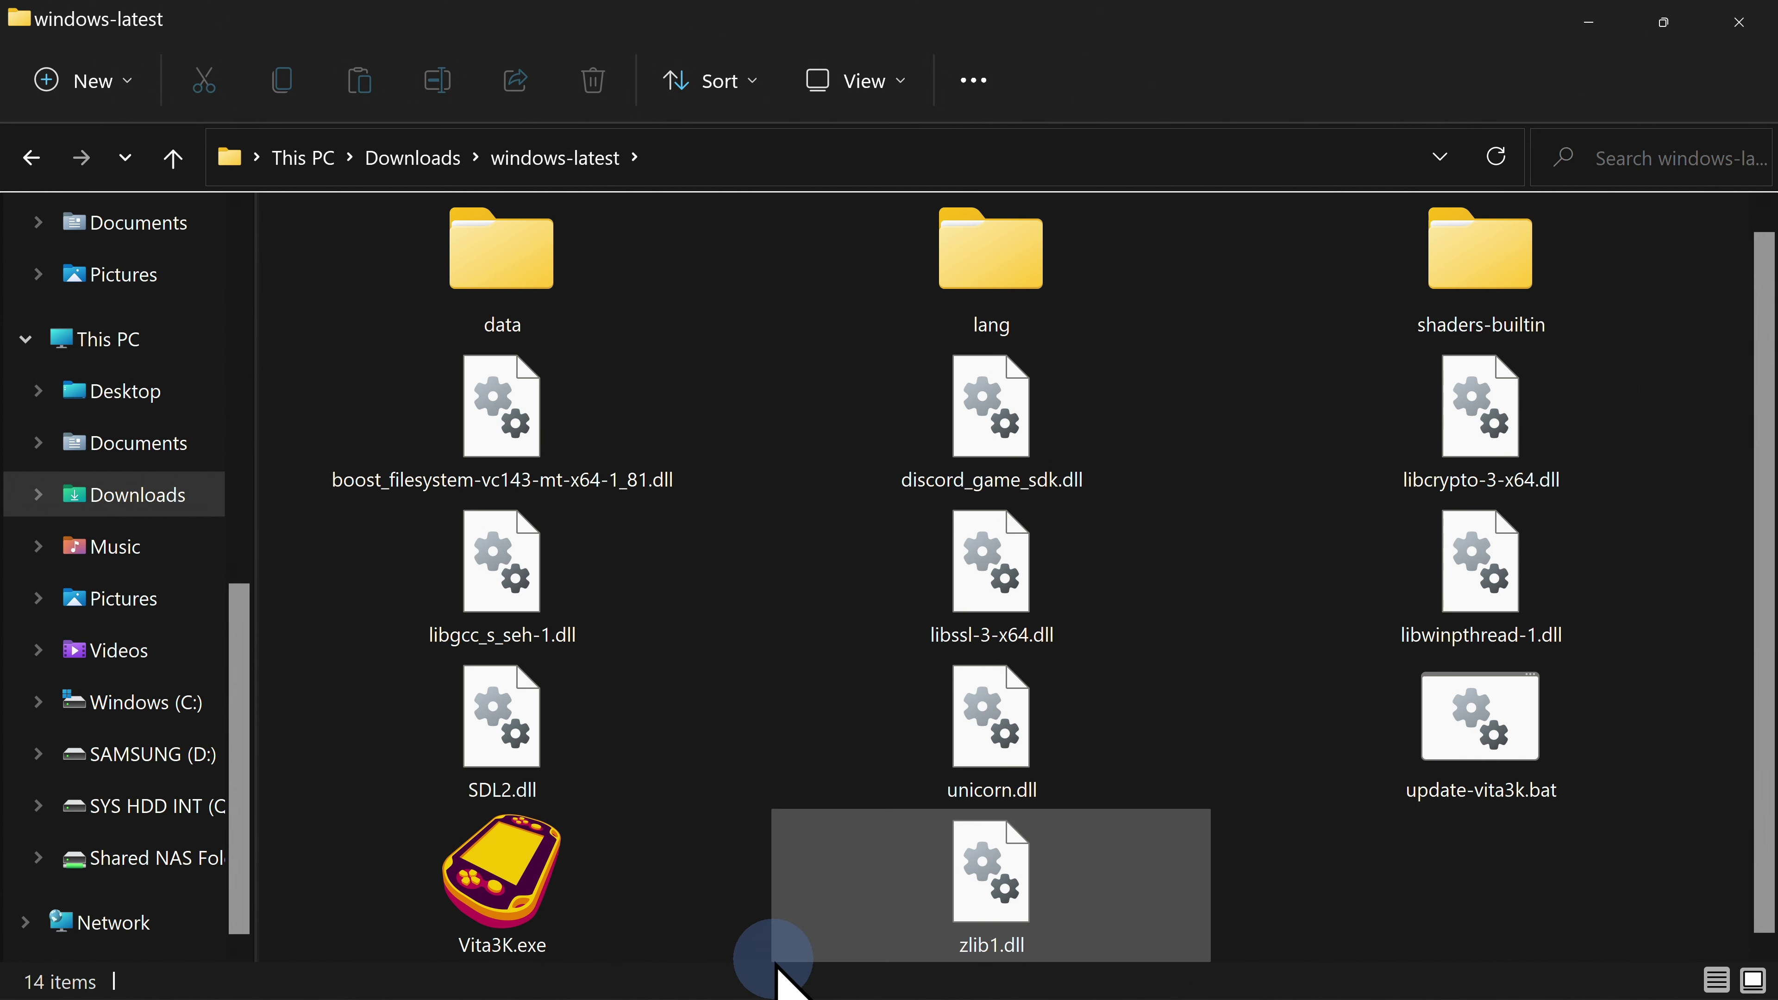
mouse_move(517, 881)
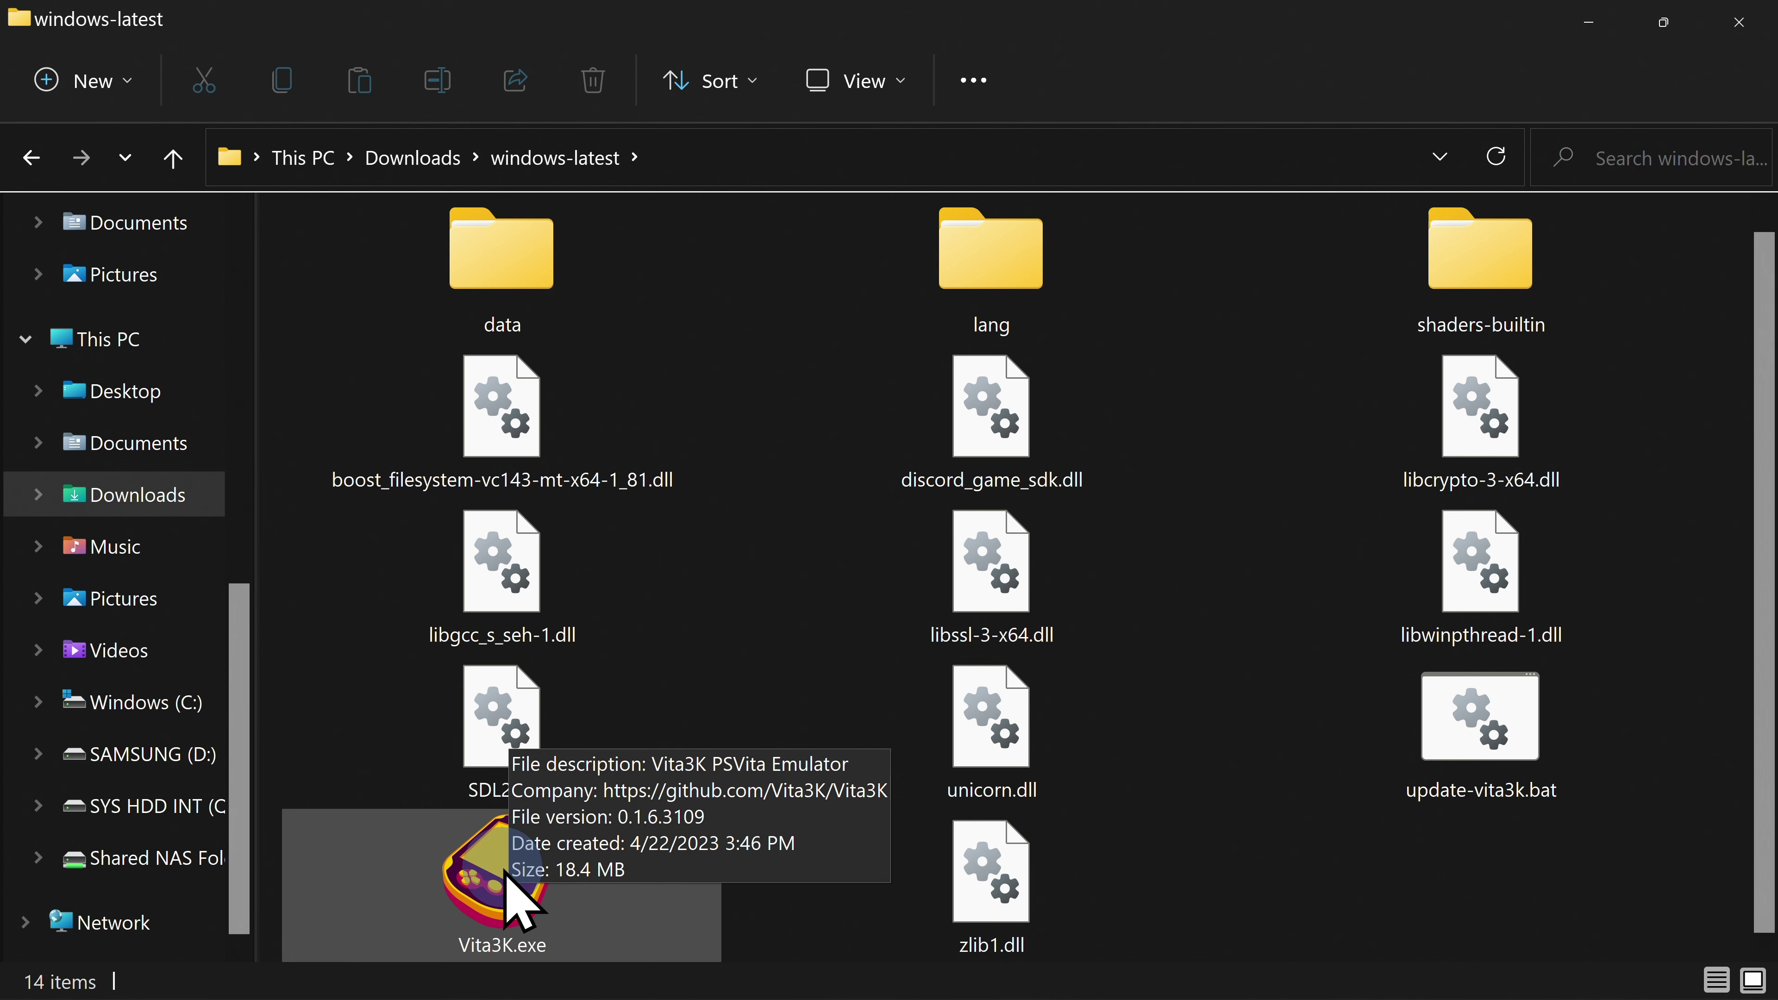
Launch Vita3K.exe and accept English (United States) and the default pref path in setup
double_click(509, 879)
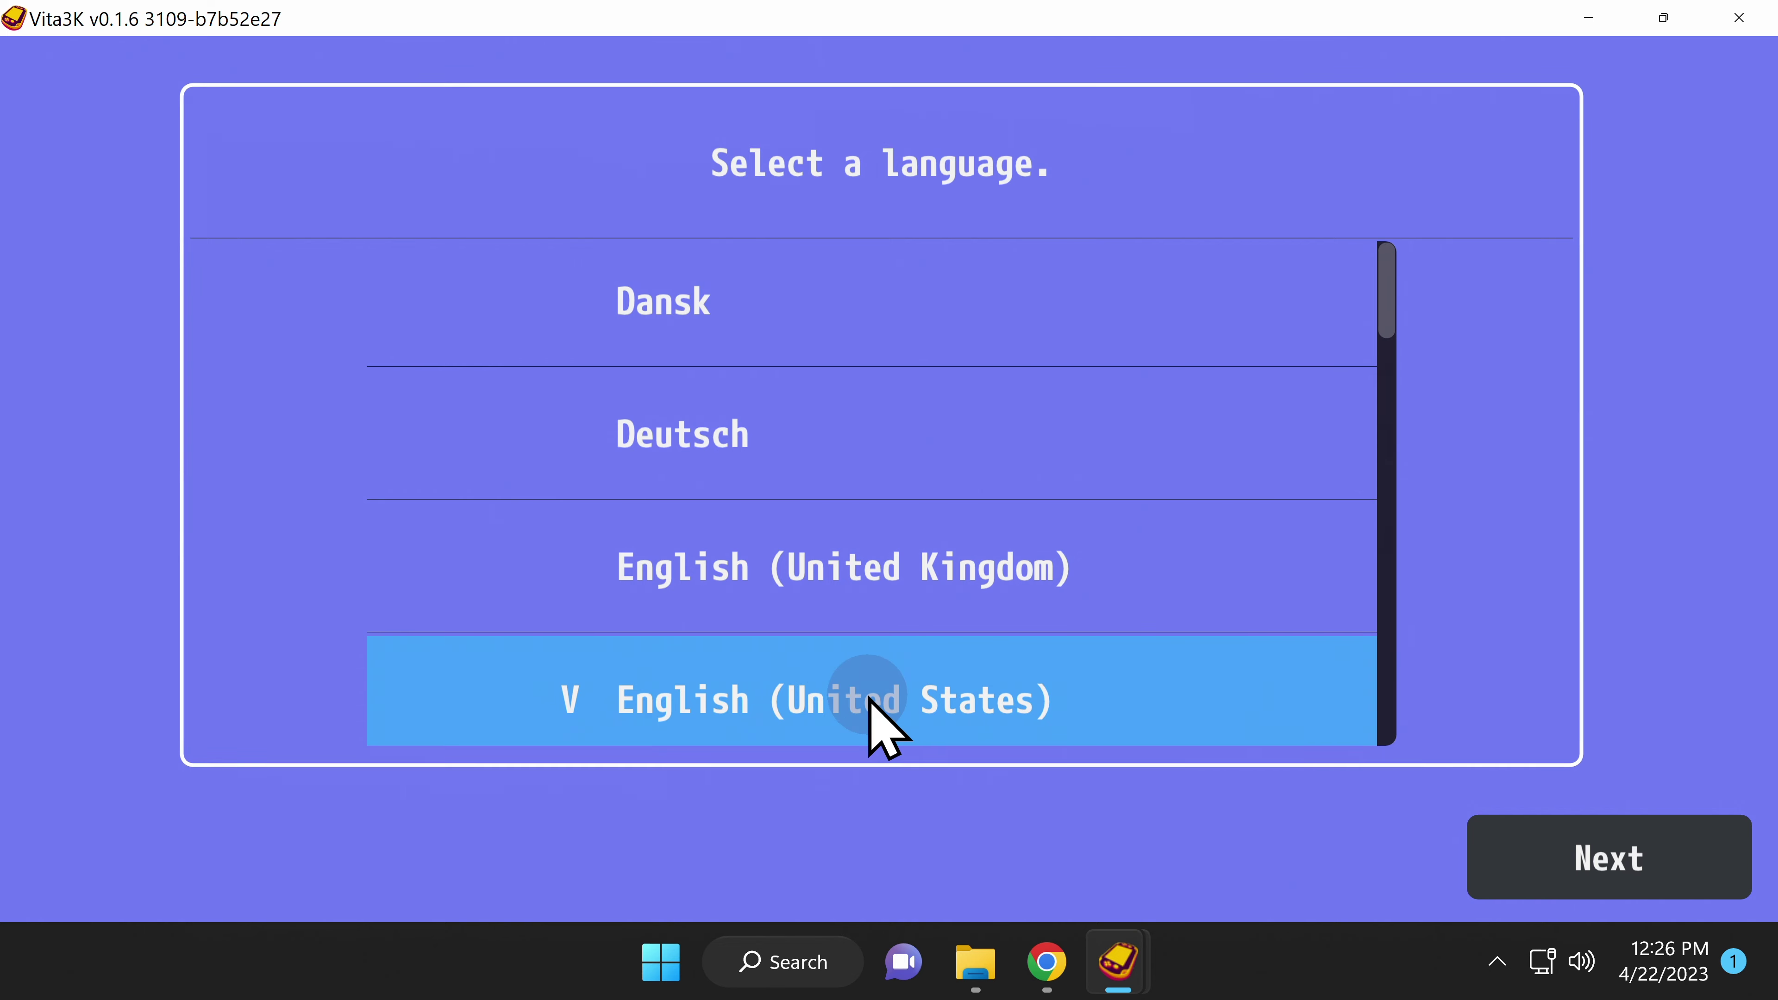
click(1535, 849)
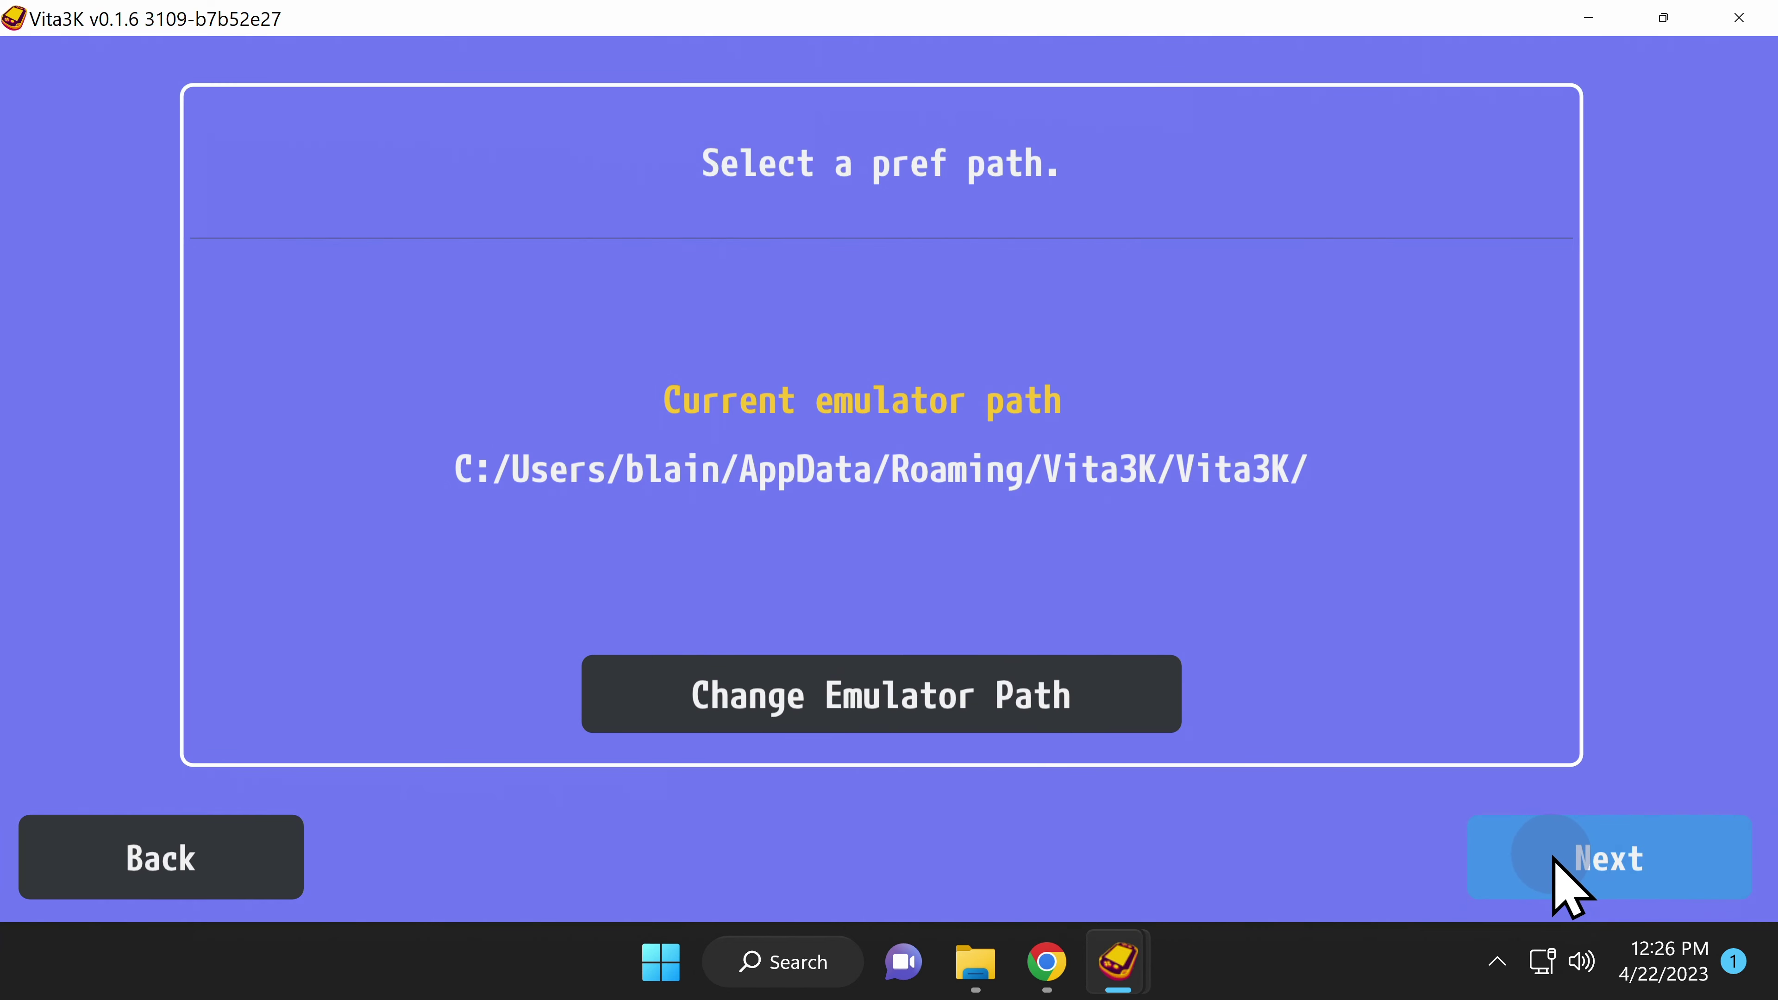
click(1563, 884)
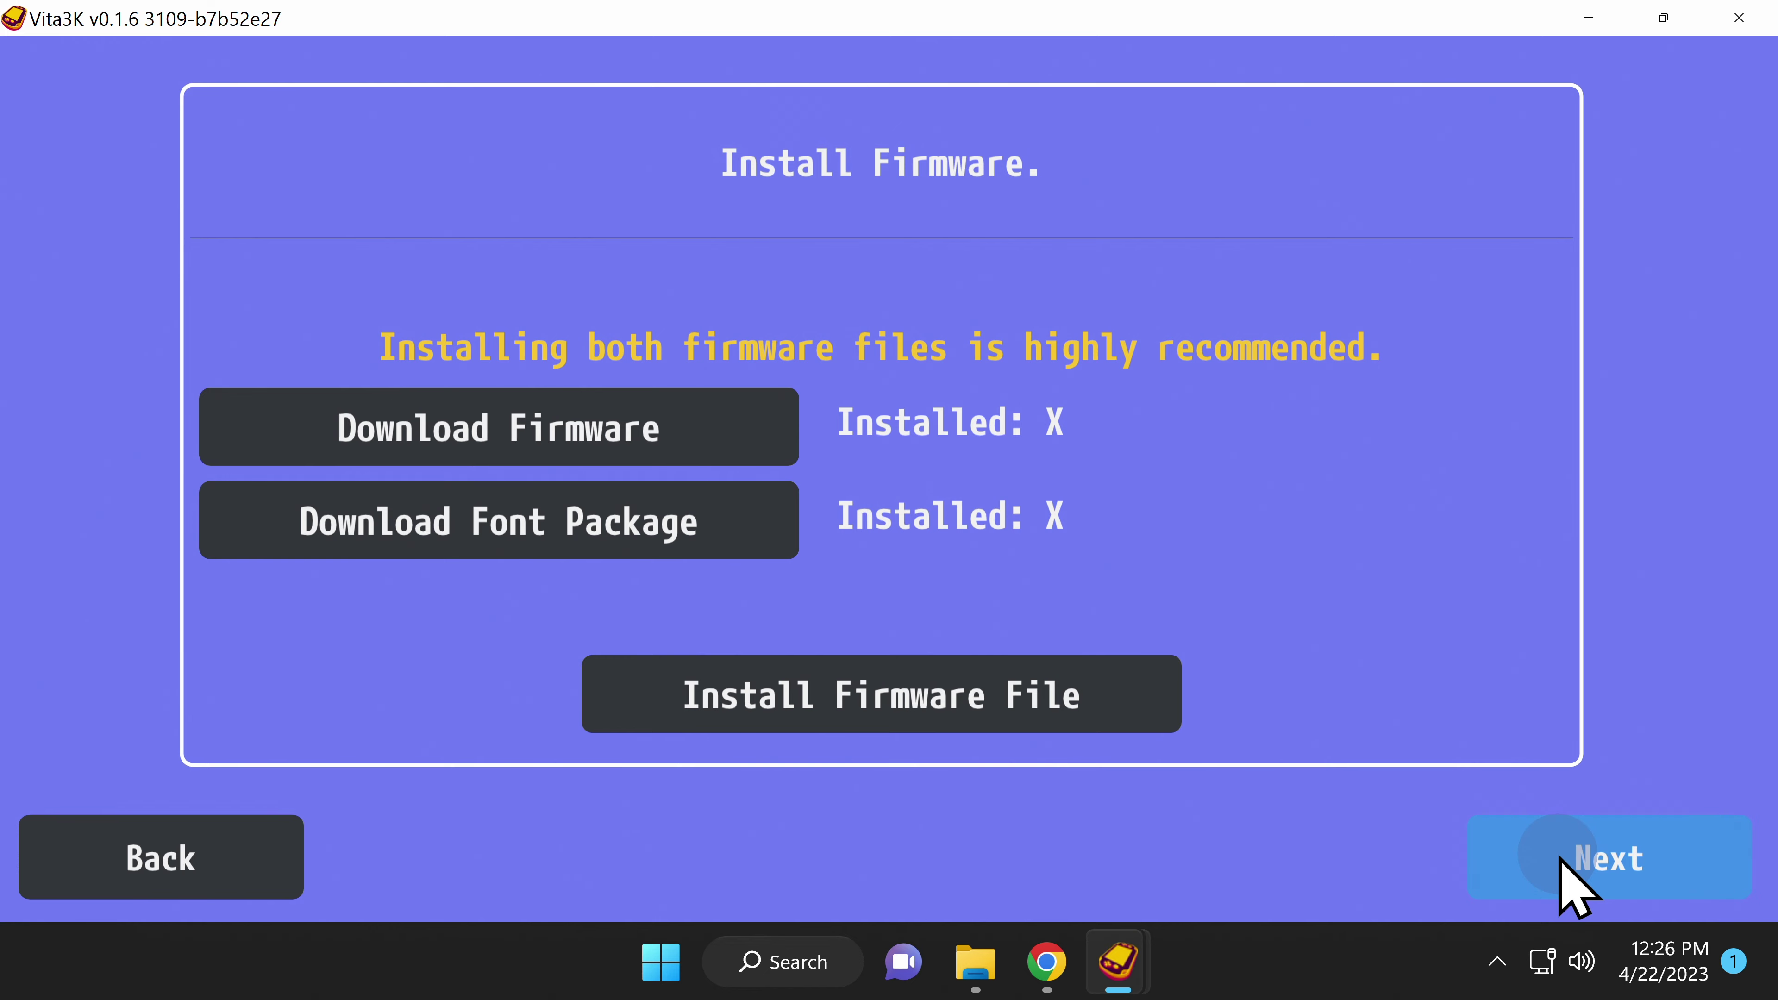
Download the PSVUPDAT.PUP firmware via the update link in a new window, then close it
click(533, 452)
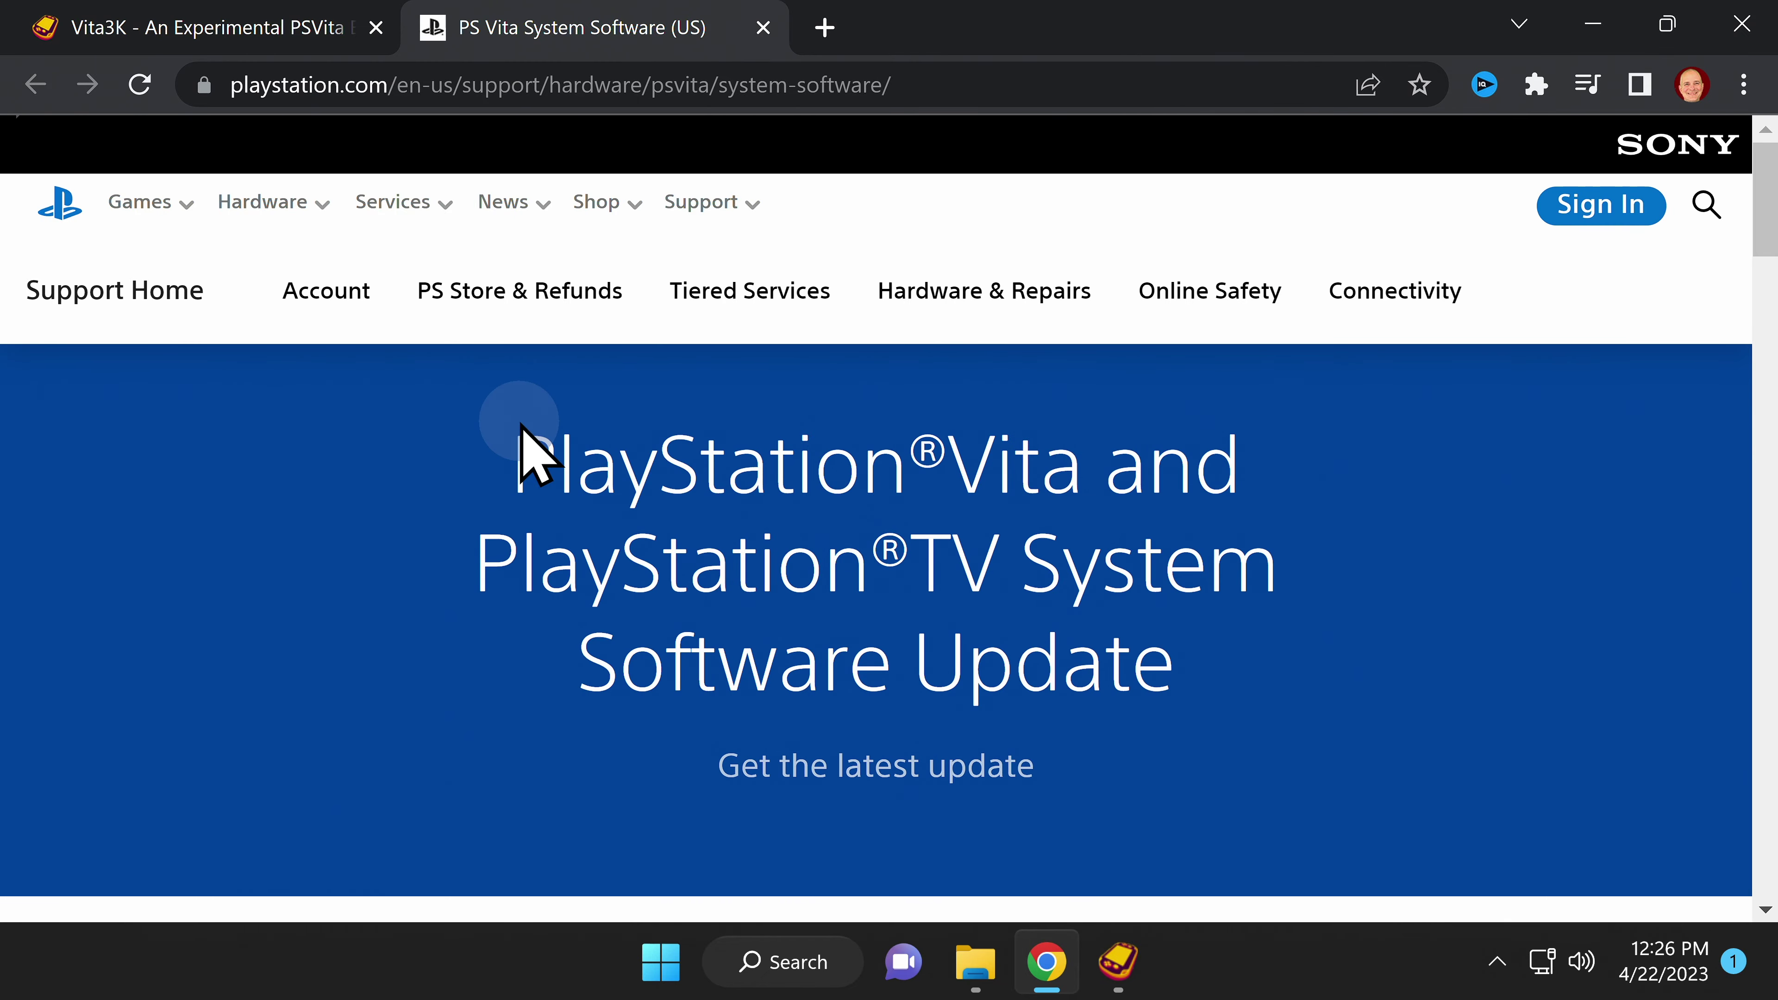
scroll(532, 456, down, 10)
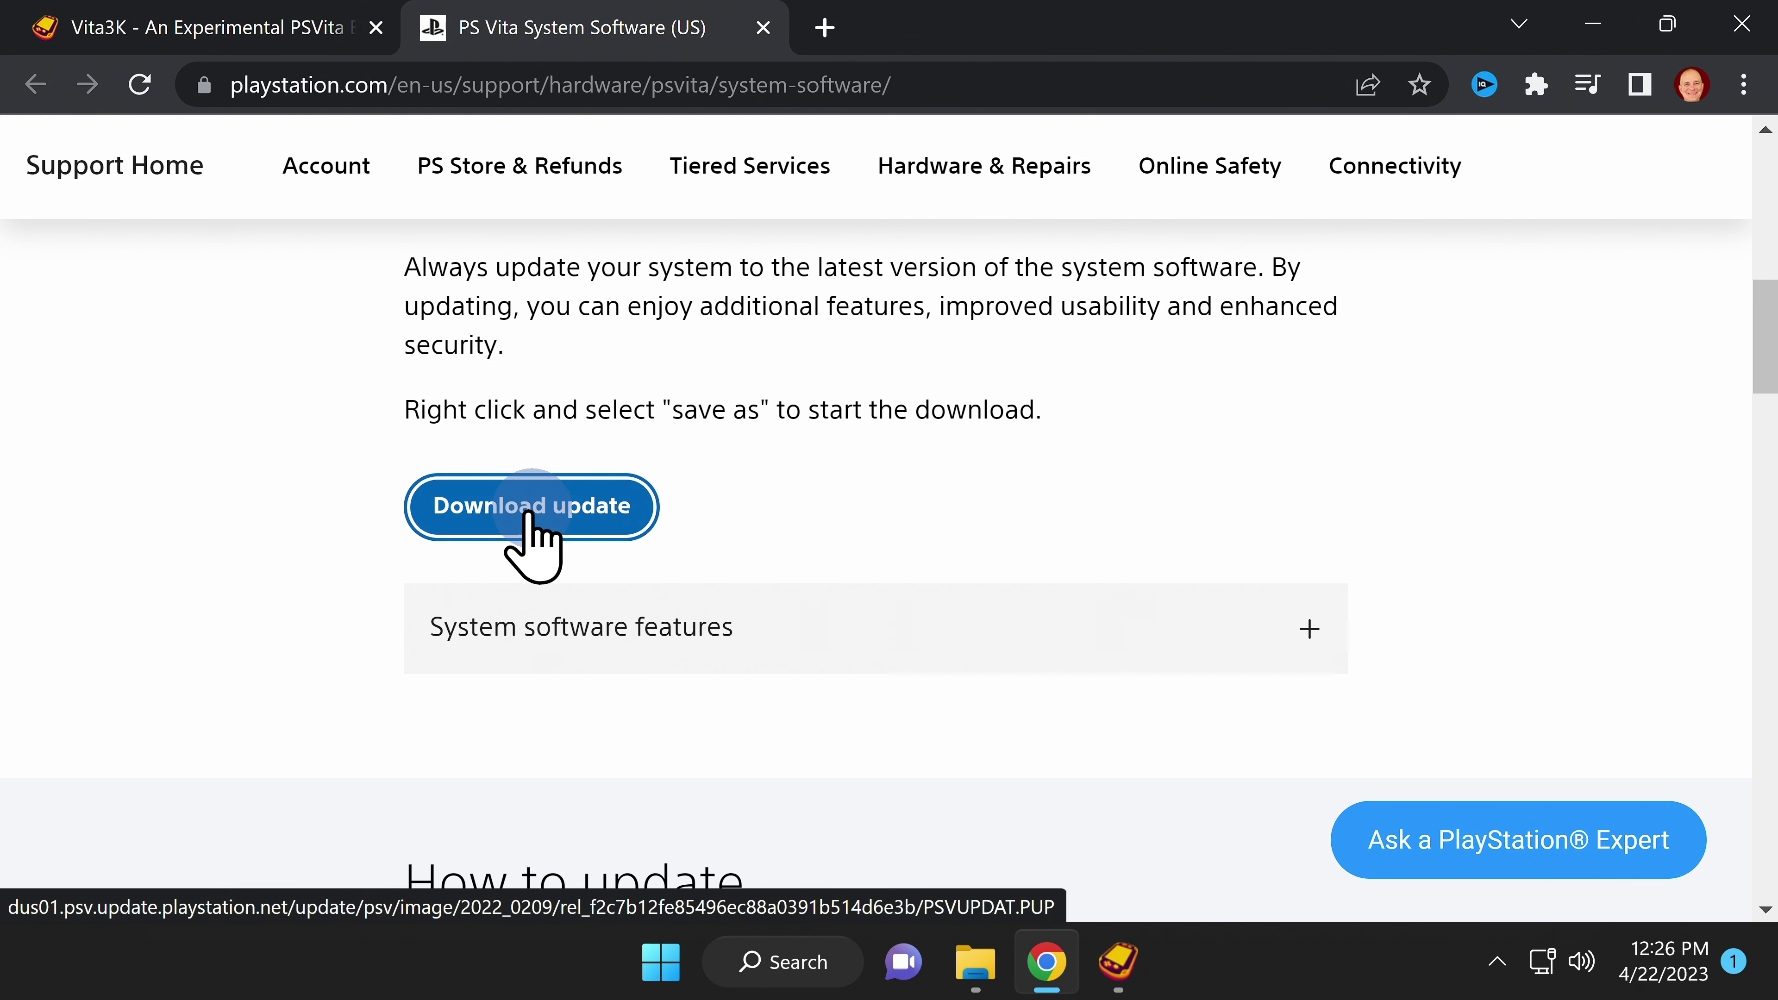
click(532, 515)
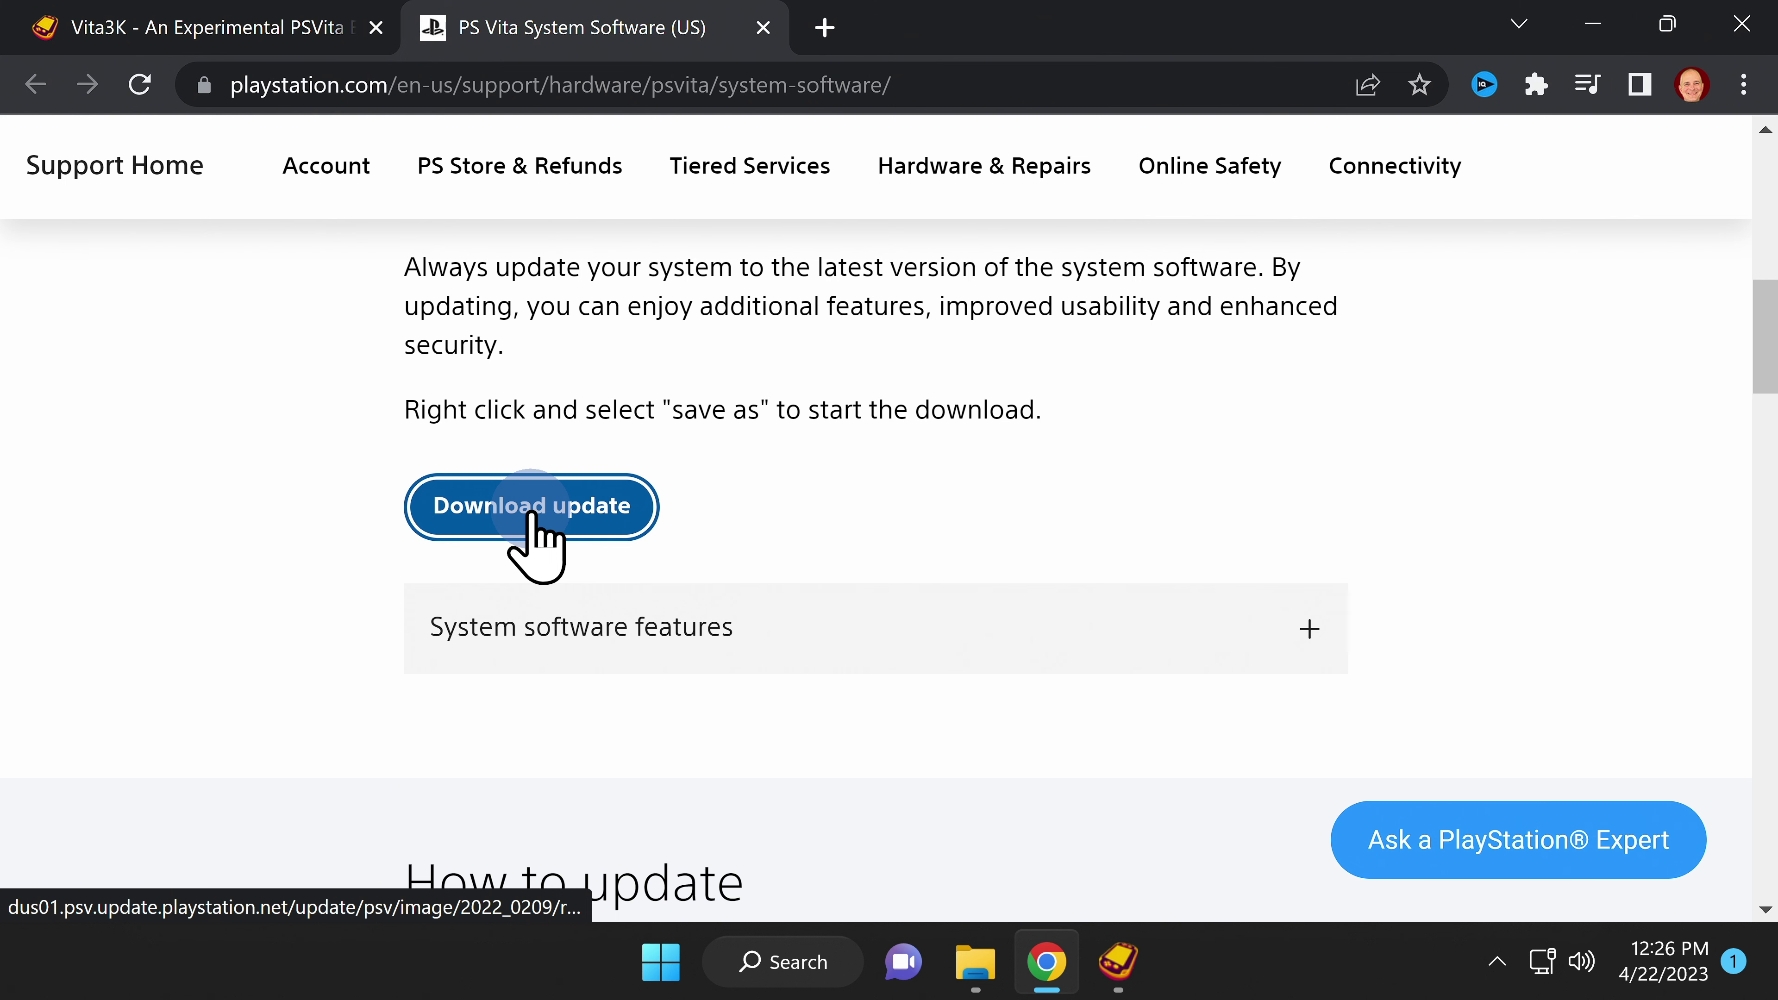
right_click(534, 518)
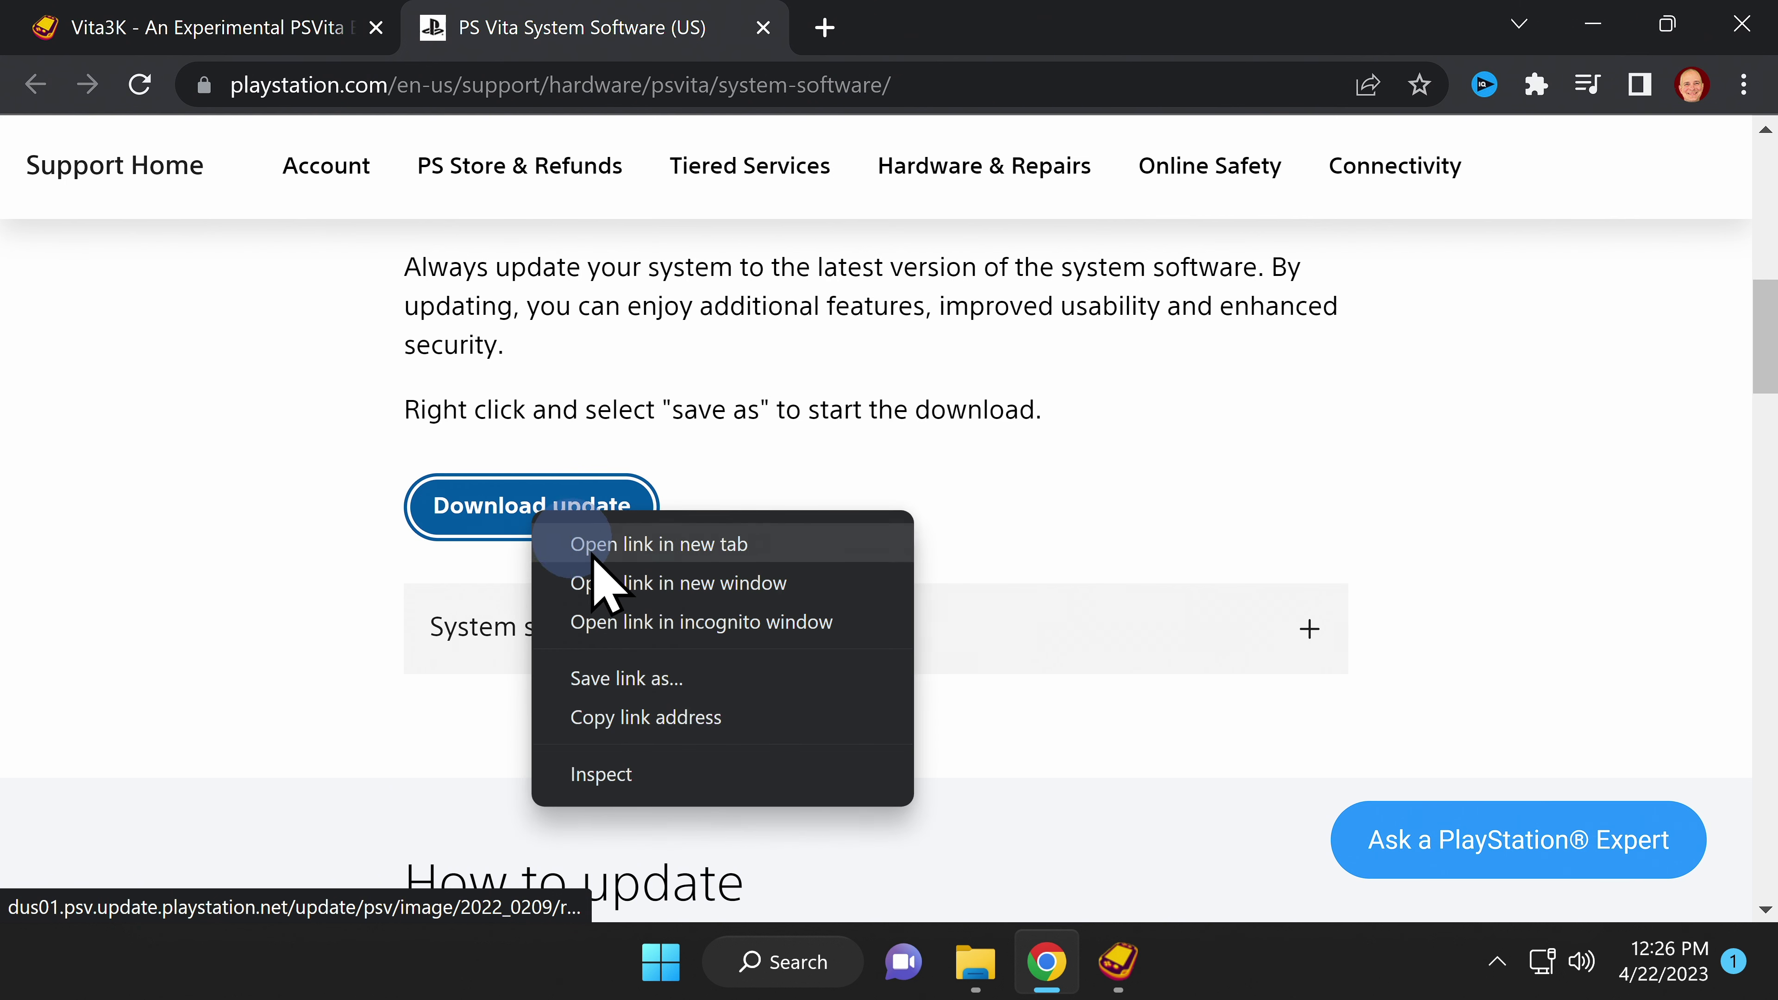
click(666, 585)
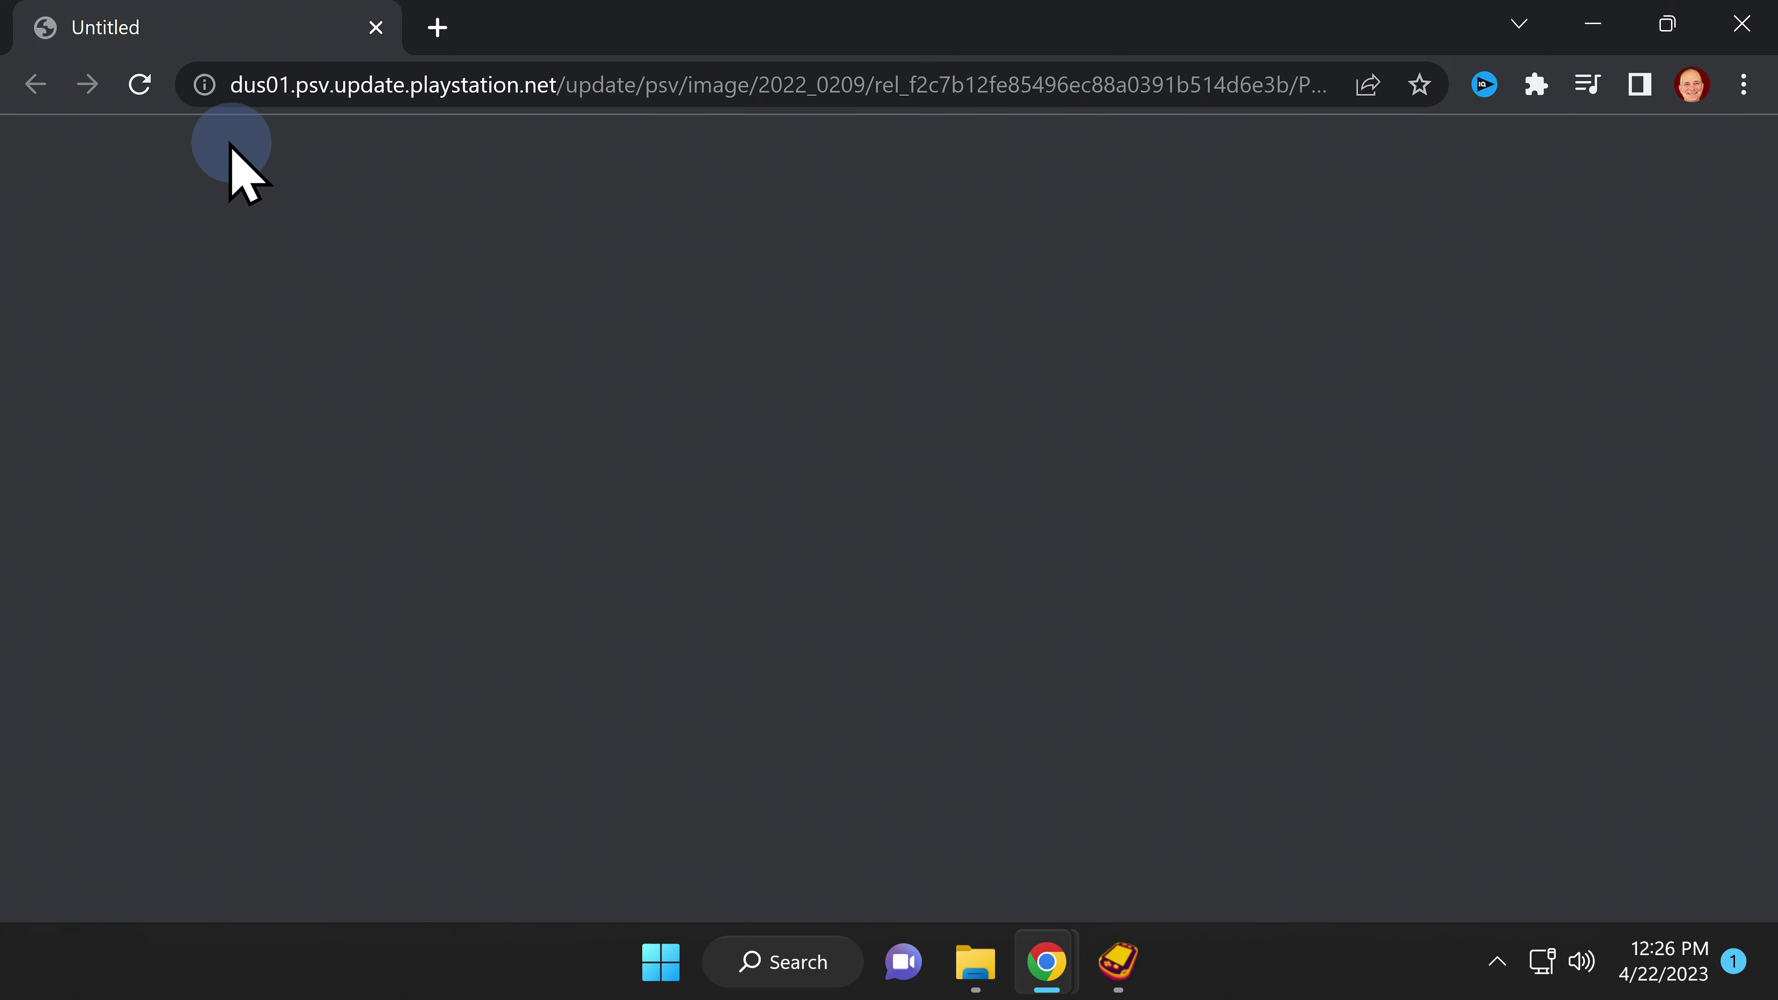
click(138, 84)
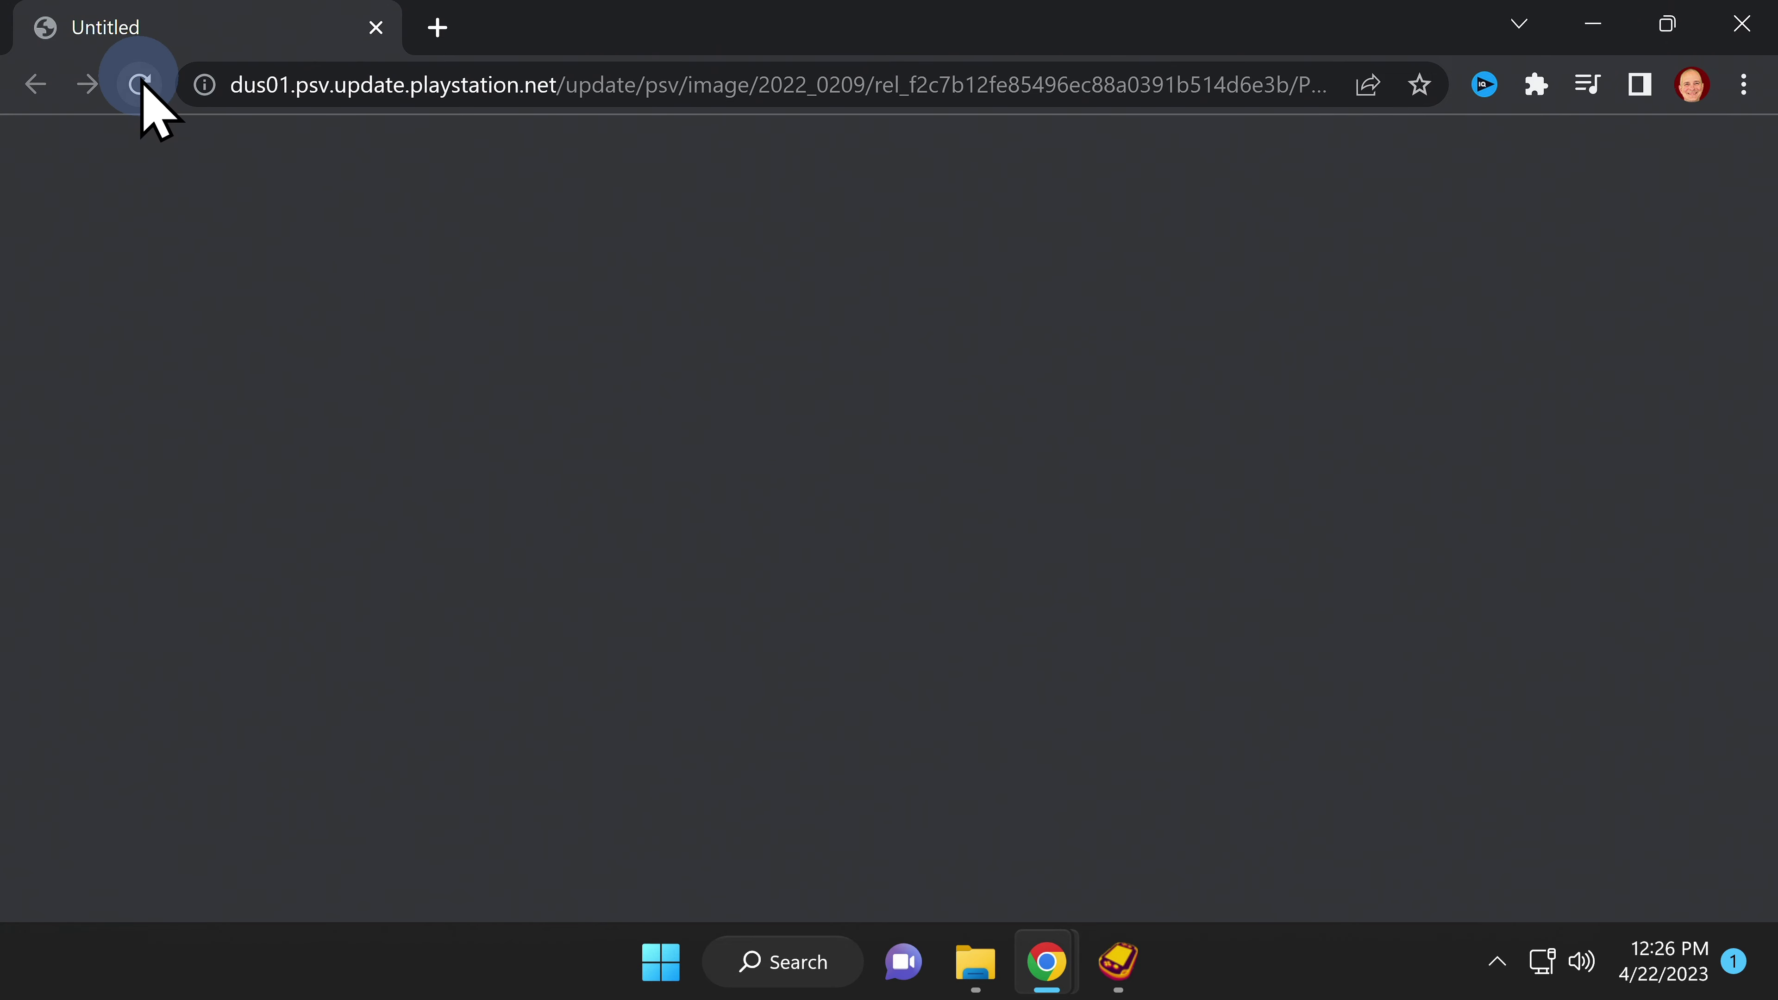
click(141, 85)
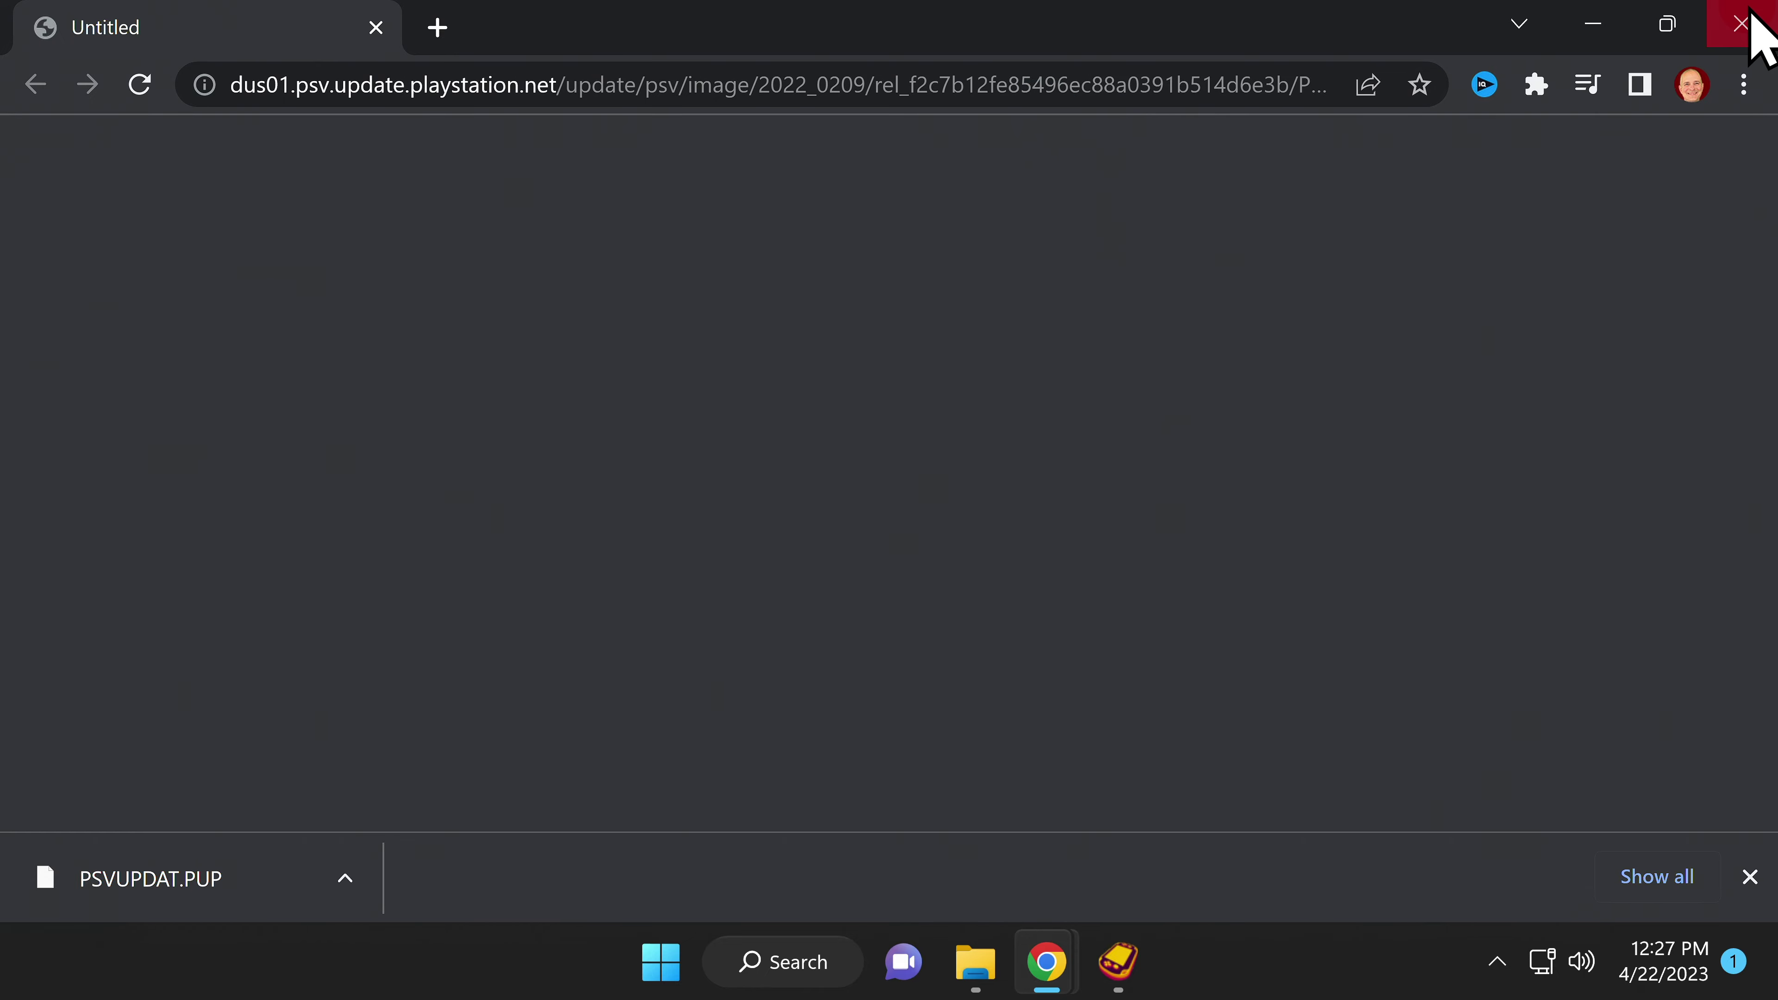
click(1742, 24)
Close Chrome and install the PSVUPDAT.PUP firmware from Downloads, bringing Vita3K to firmware 3.74
click(1750, 9)
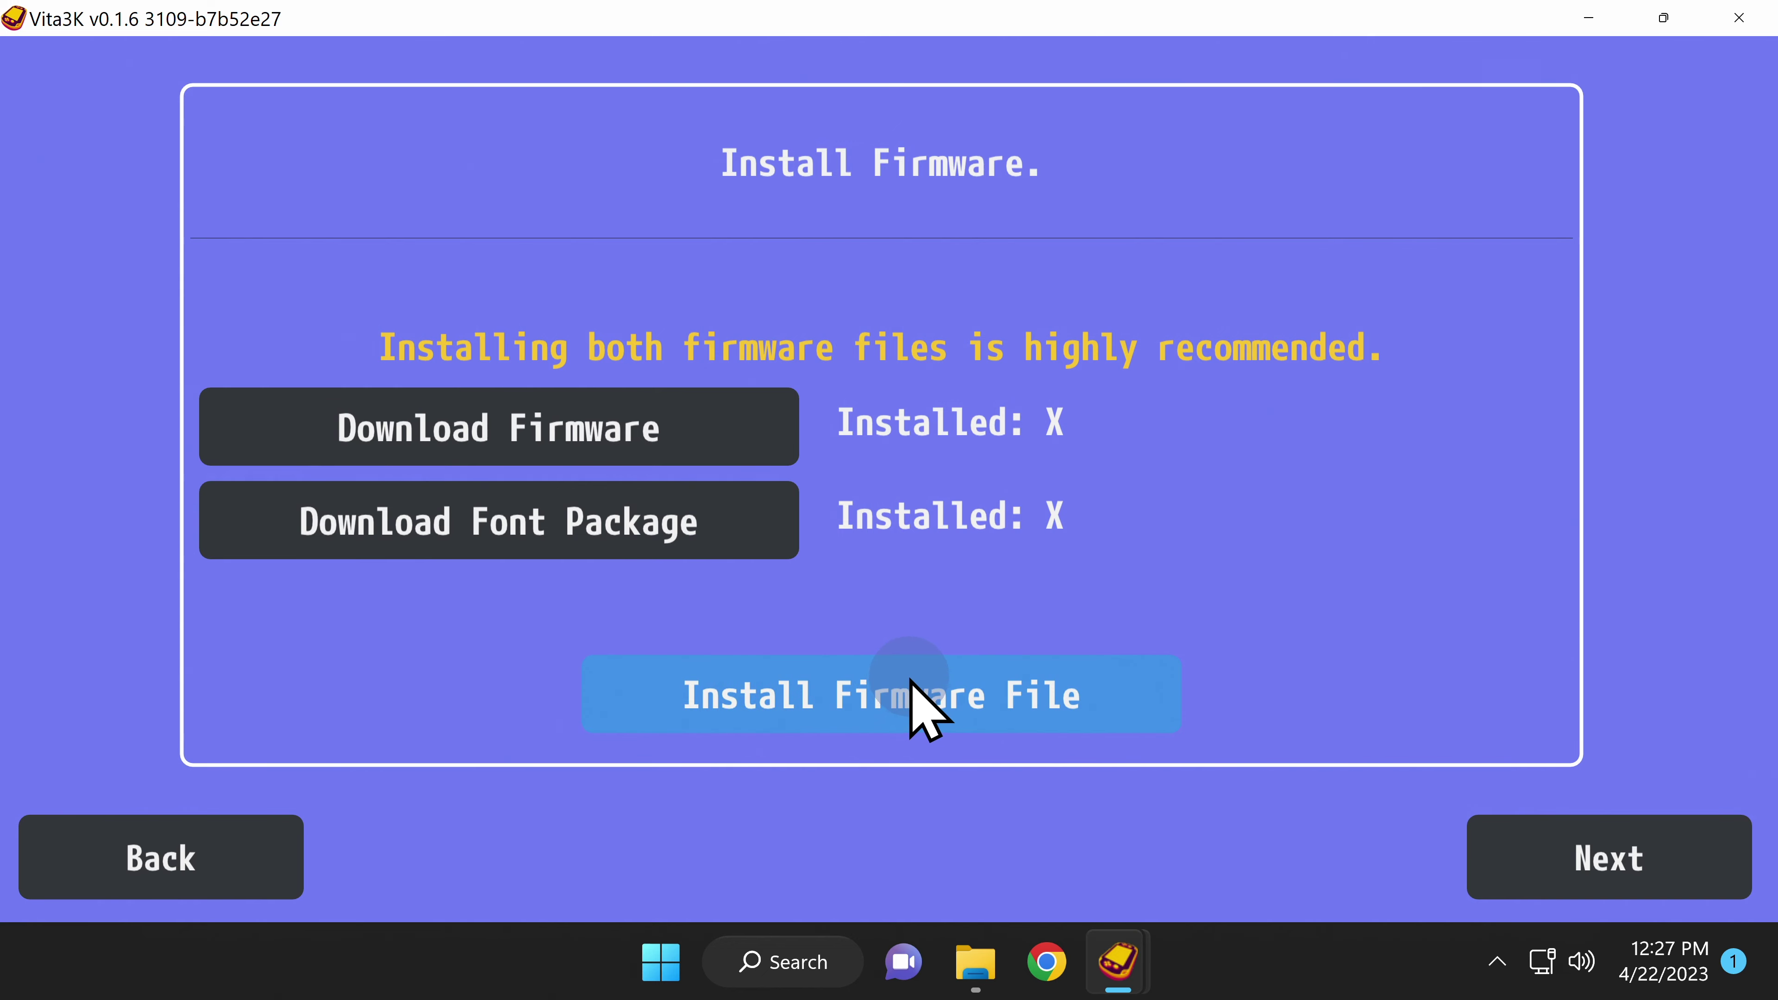
click(897, 728)
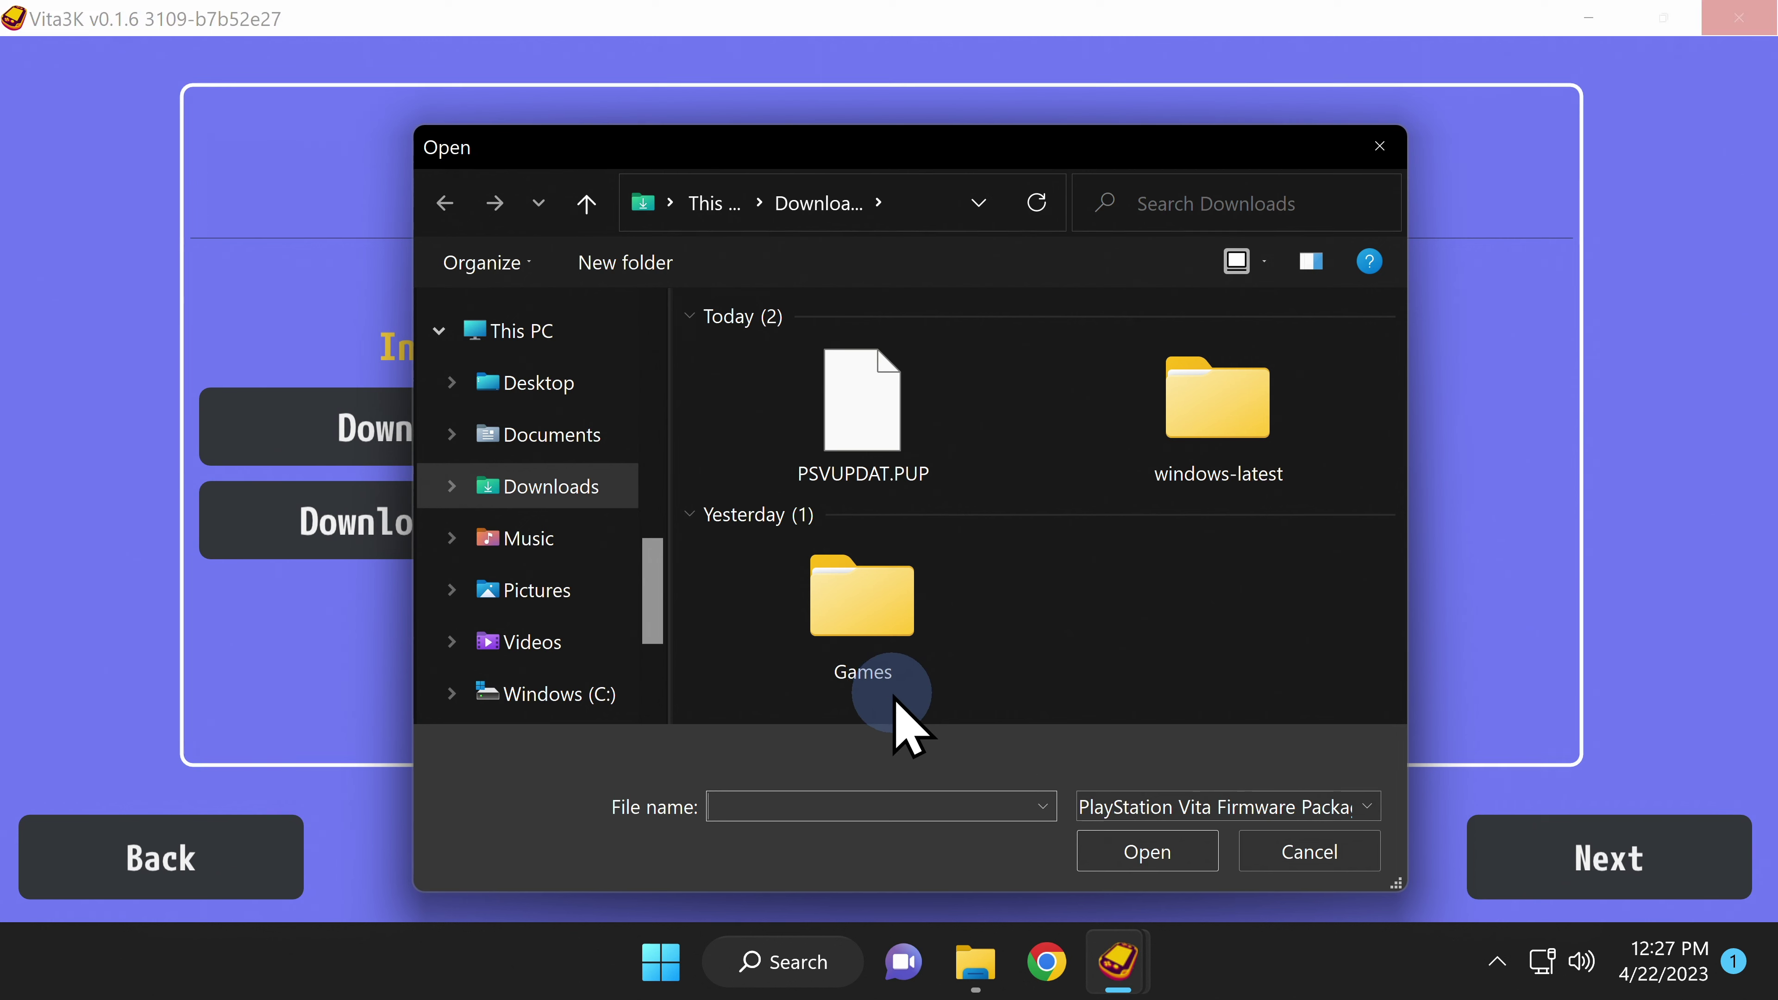
click(870, 417)
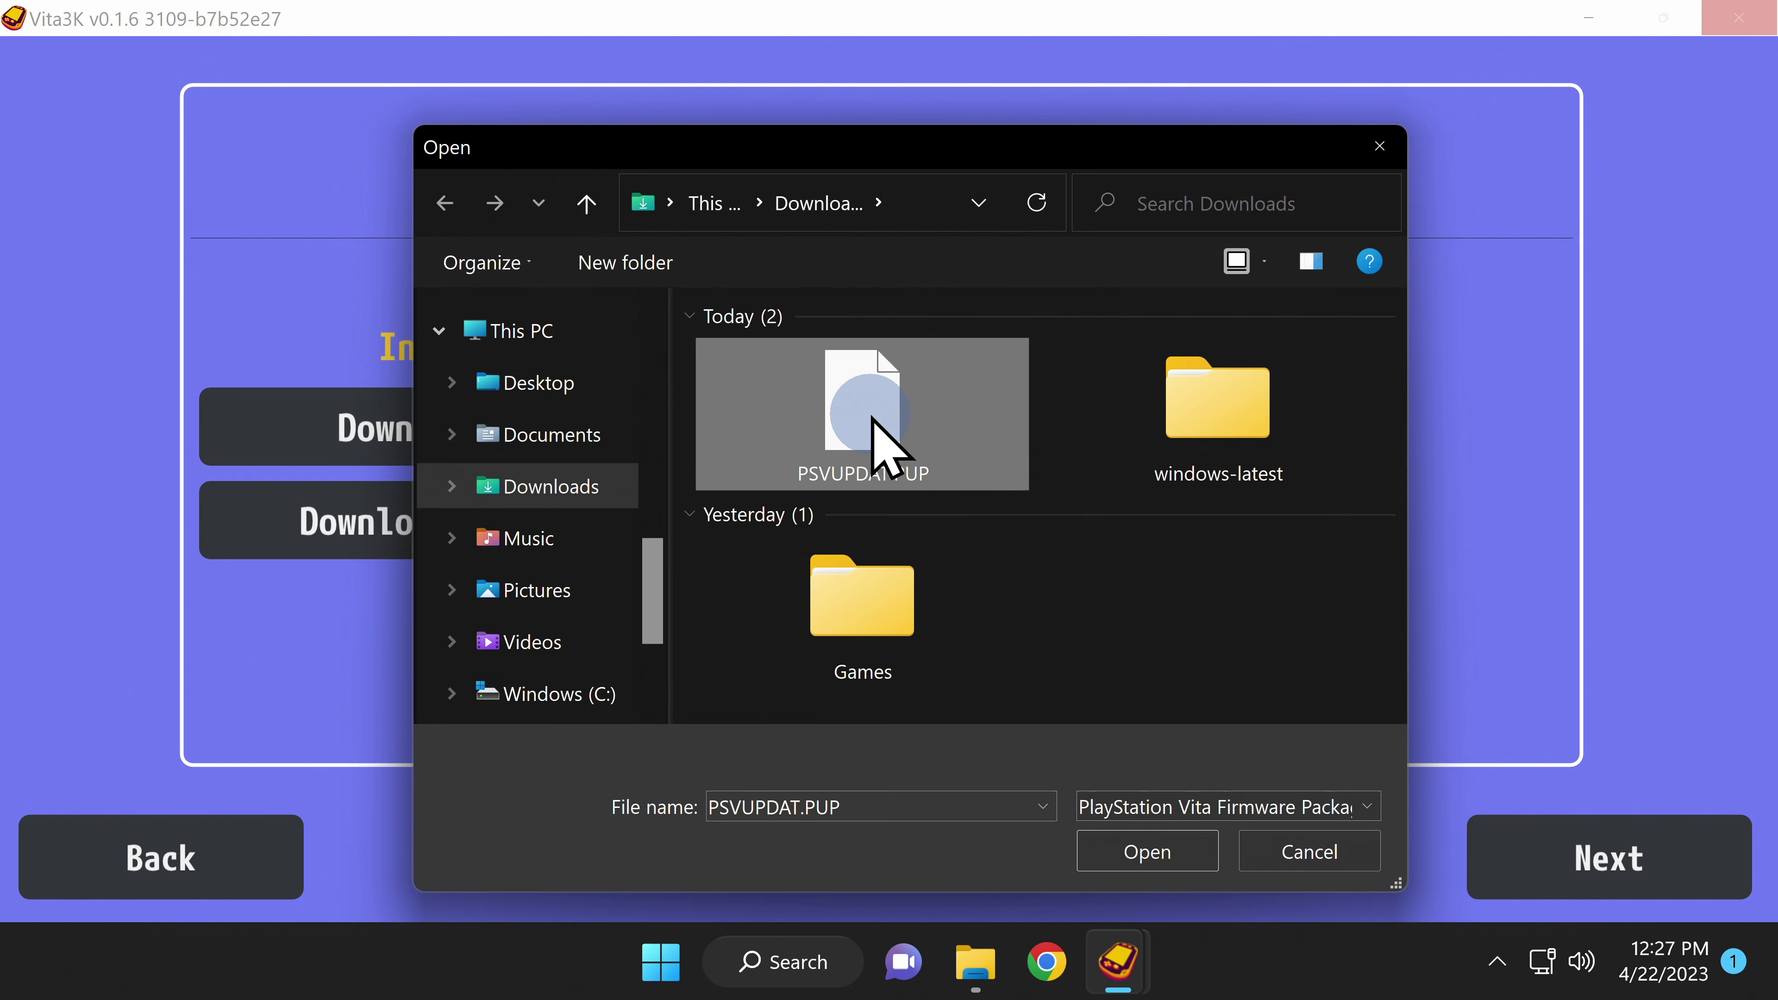
click(1131, 850)
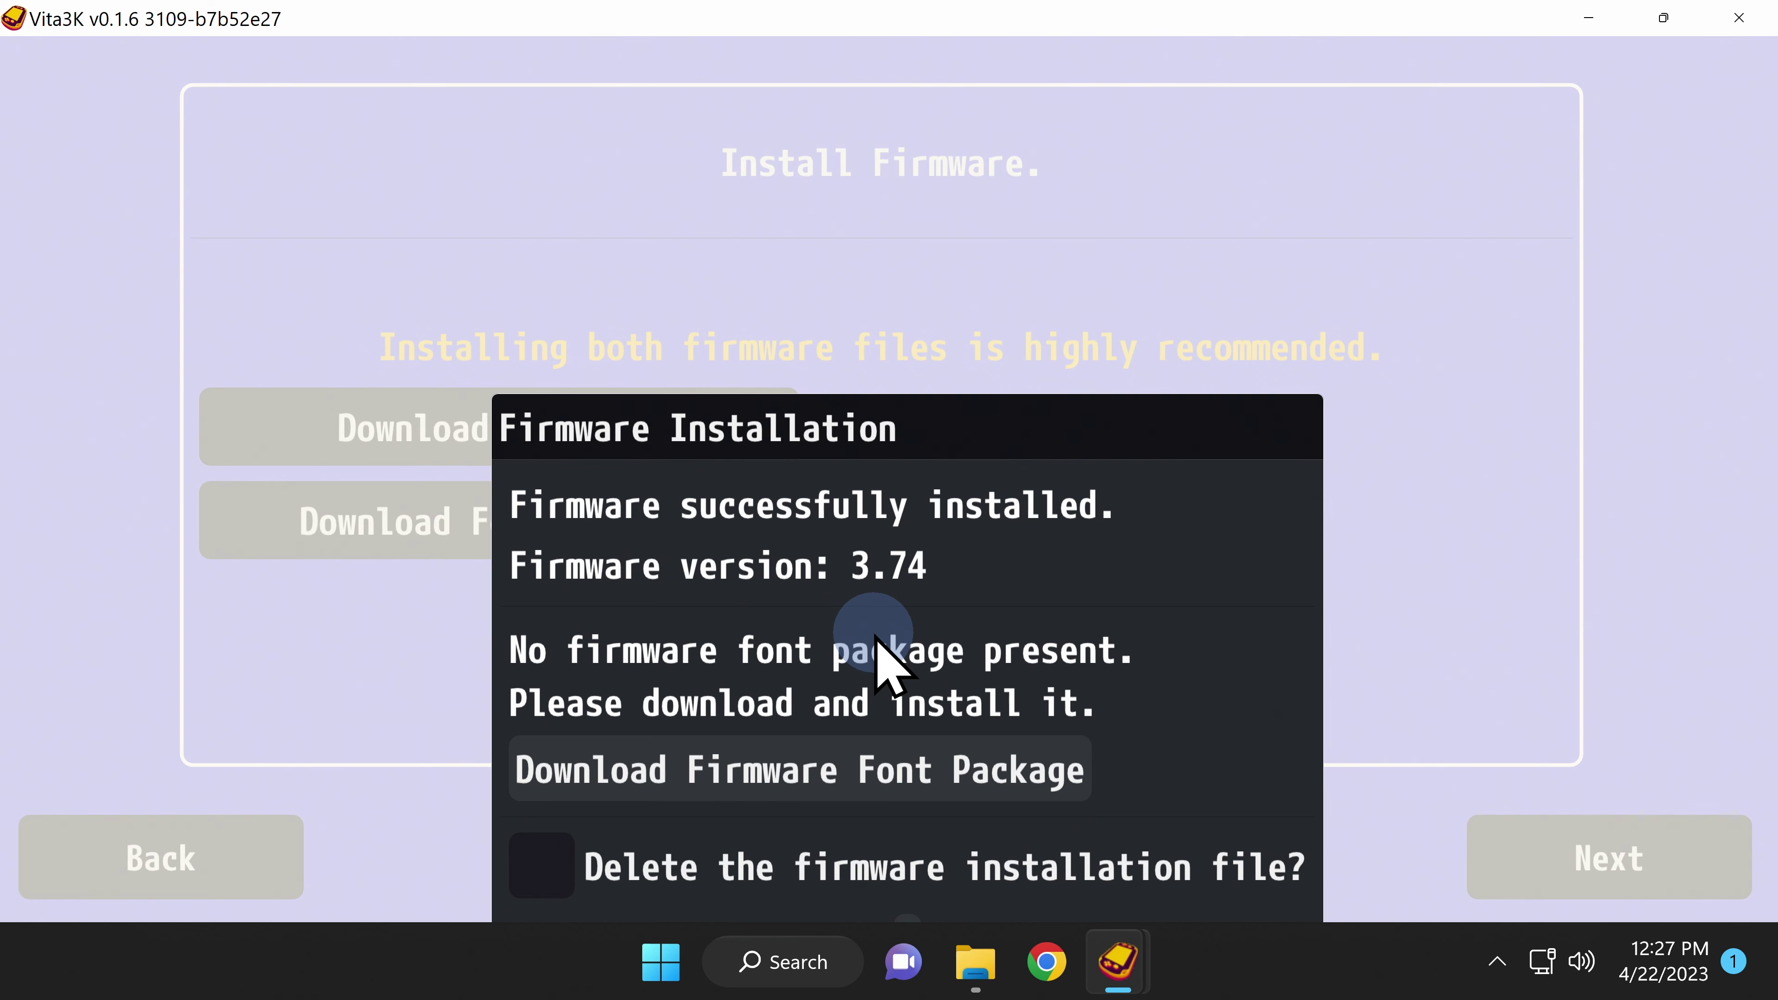
Turn on 'Automatically hide the taskbar' under Taskbar behaviors in Windows taskbar settings
right_click(1306, 958)
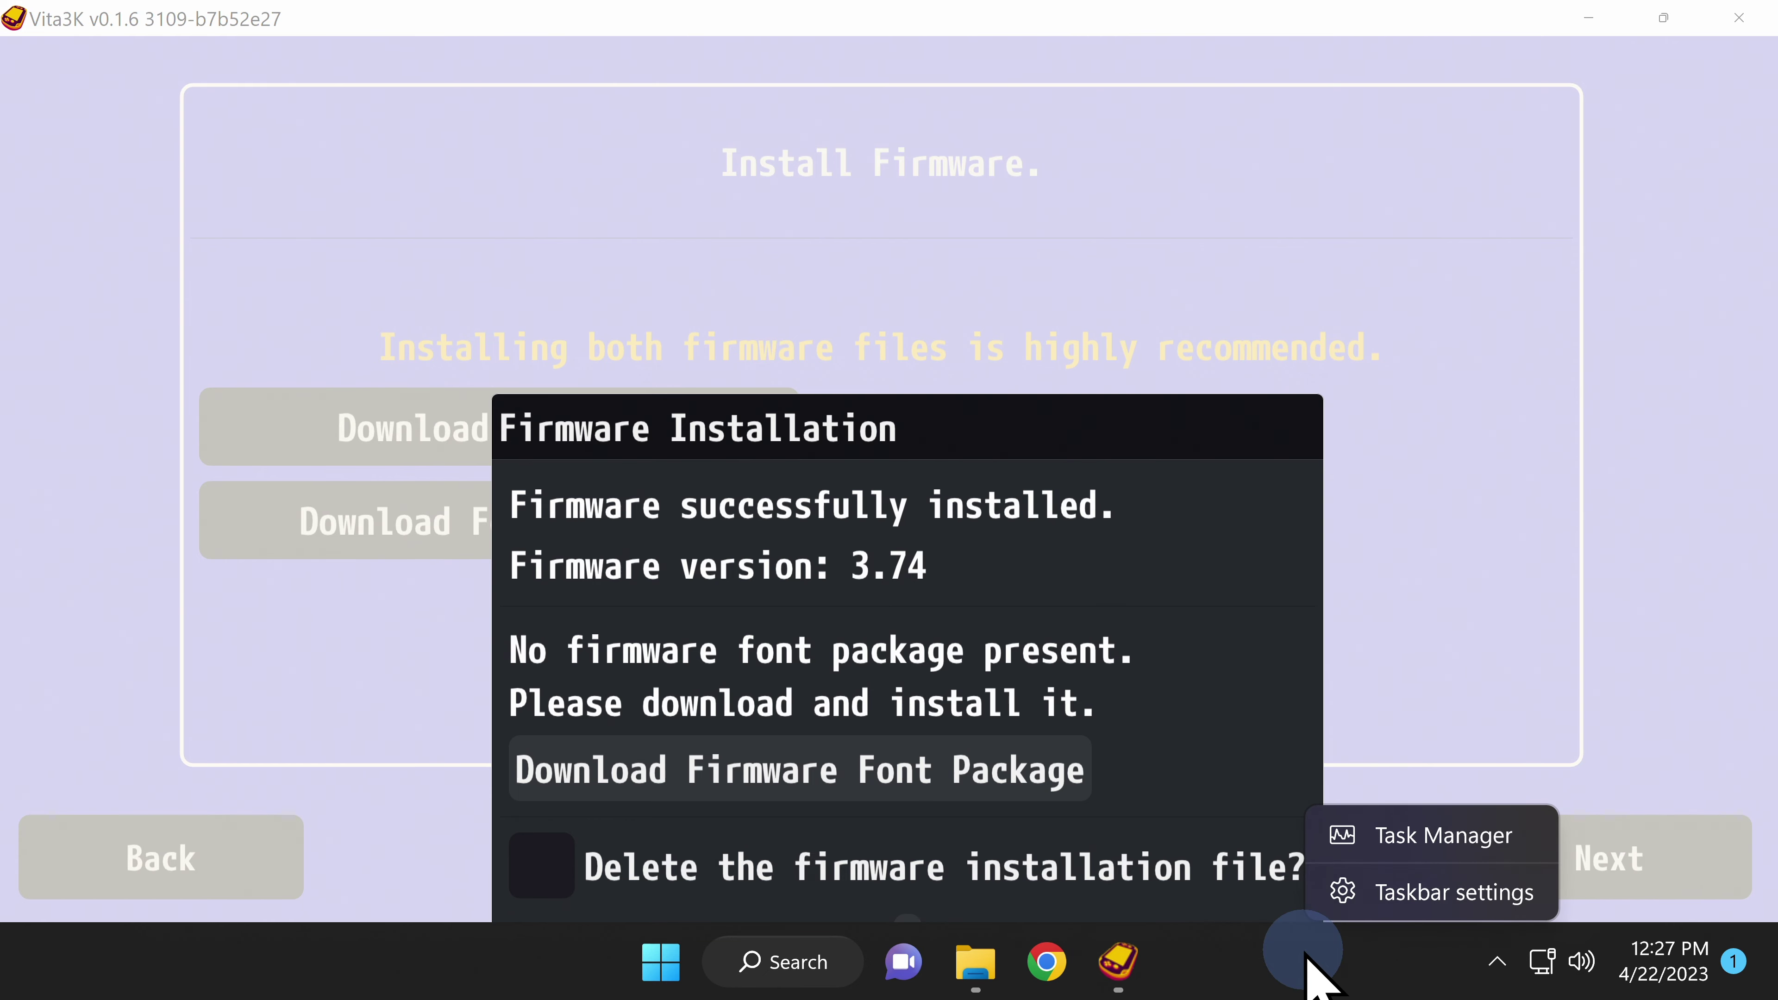
click(1393, 901)
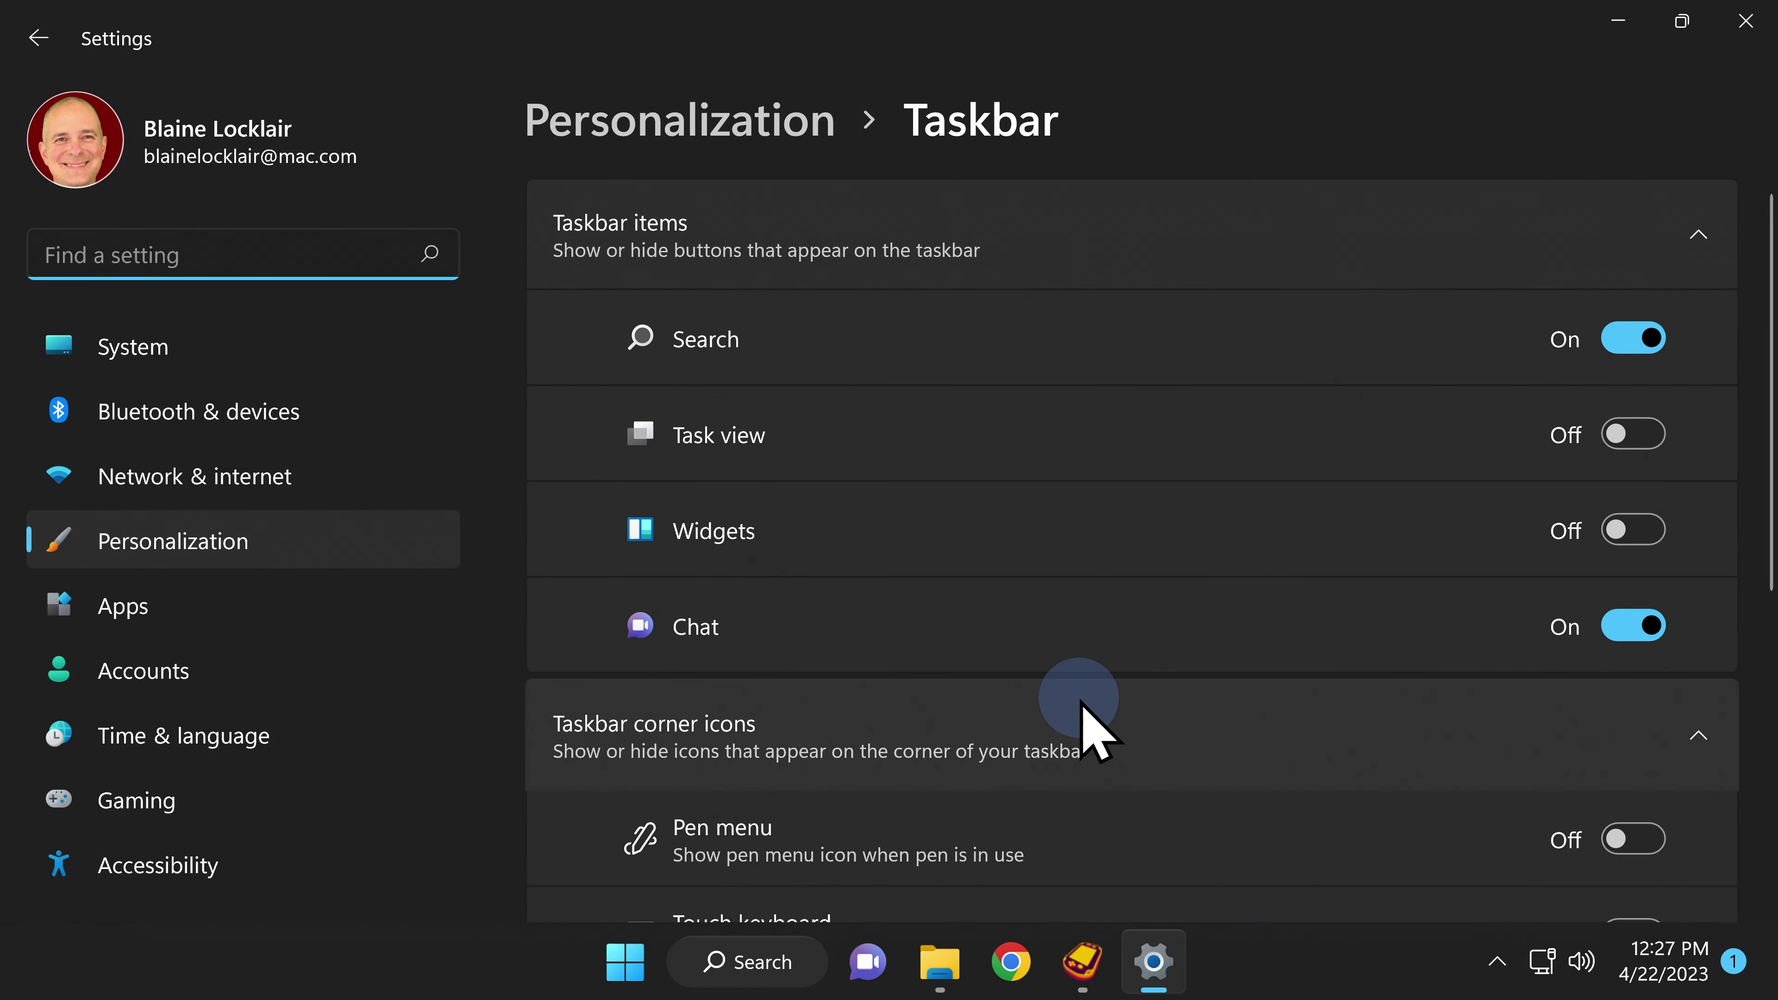
scroll(1082, 701, down, 8)
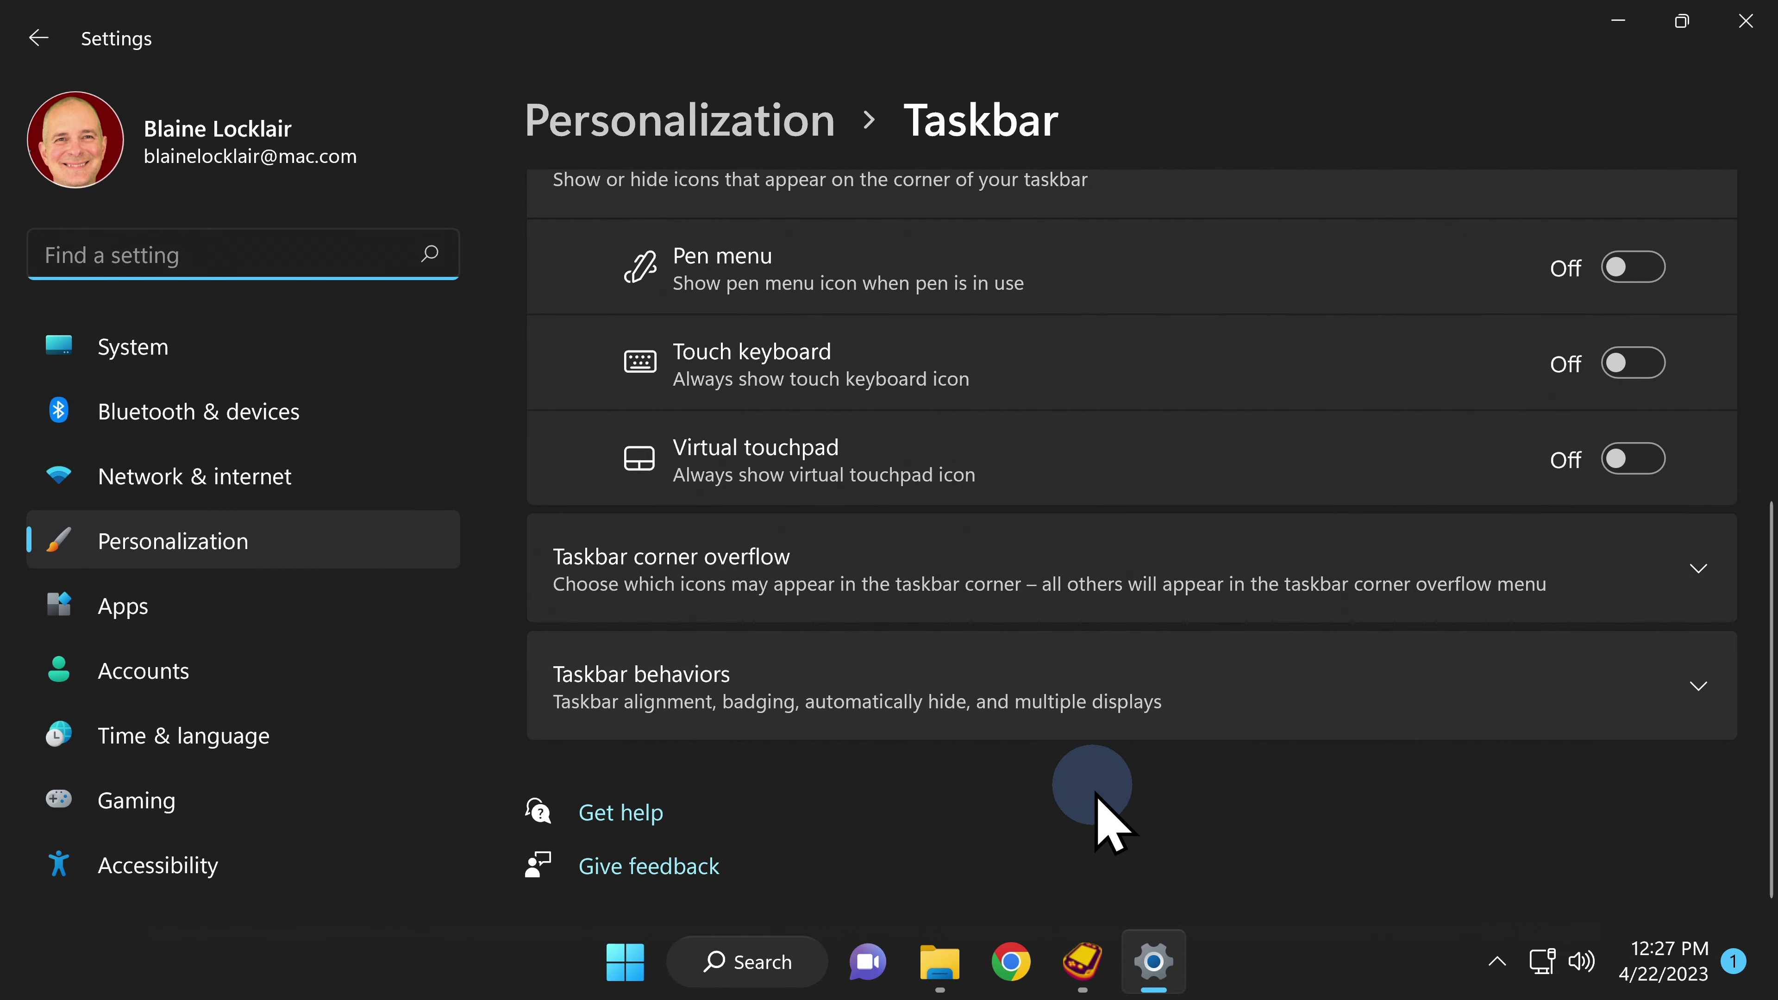
click(792, 714)
scroll(792, 714, down, 3)
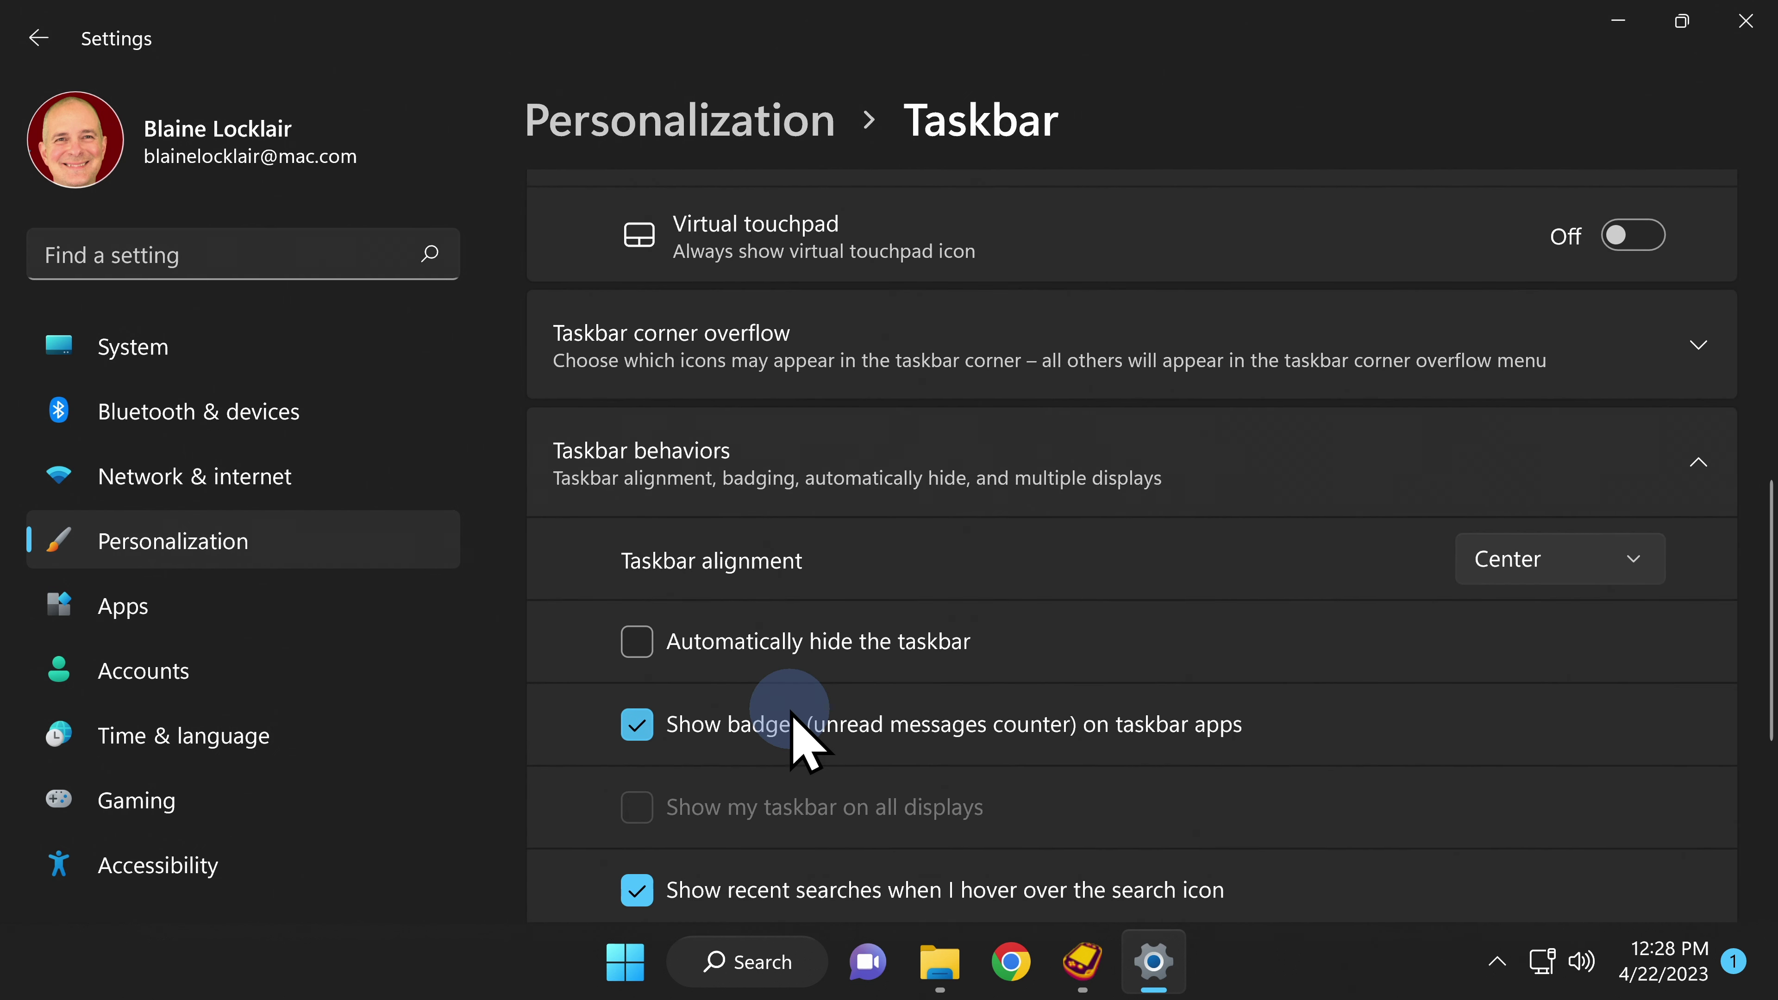
click(641, 662)
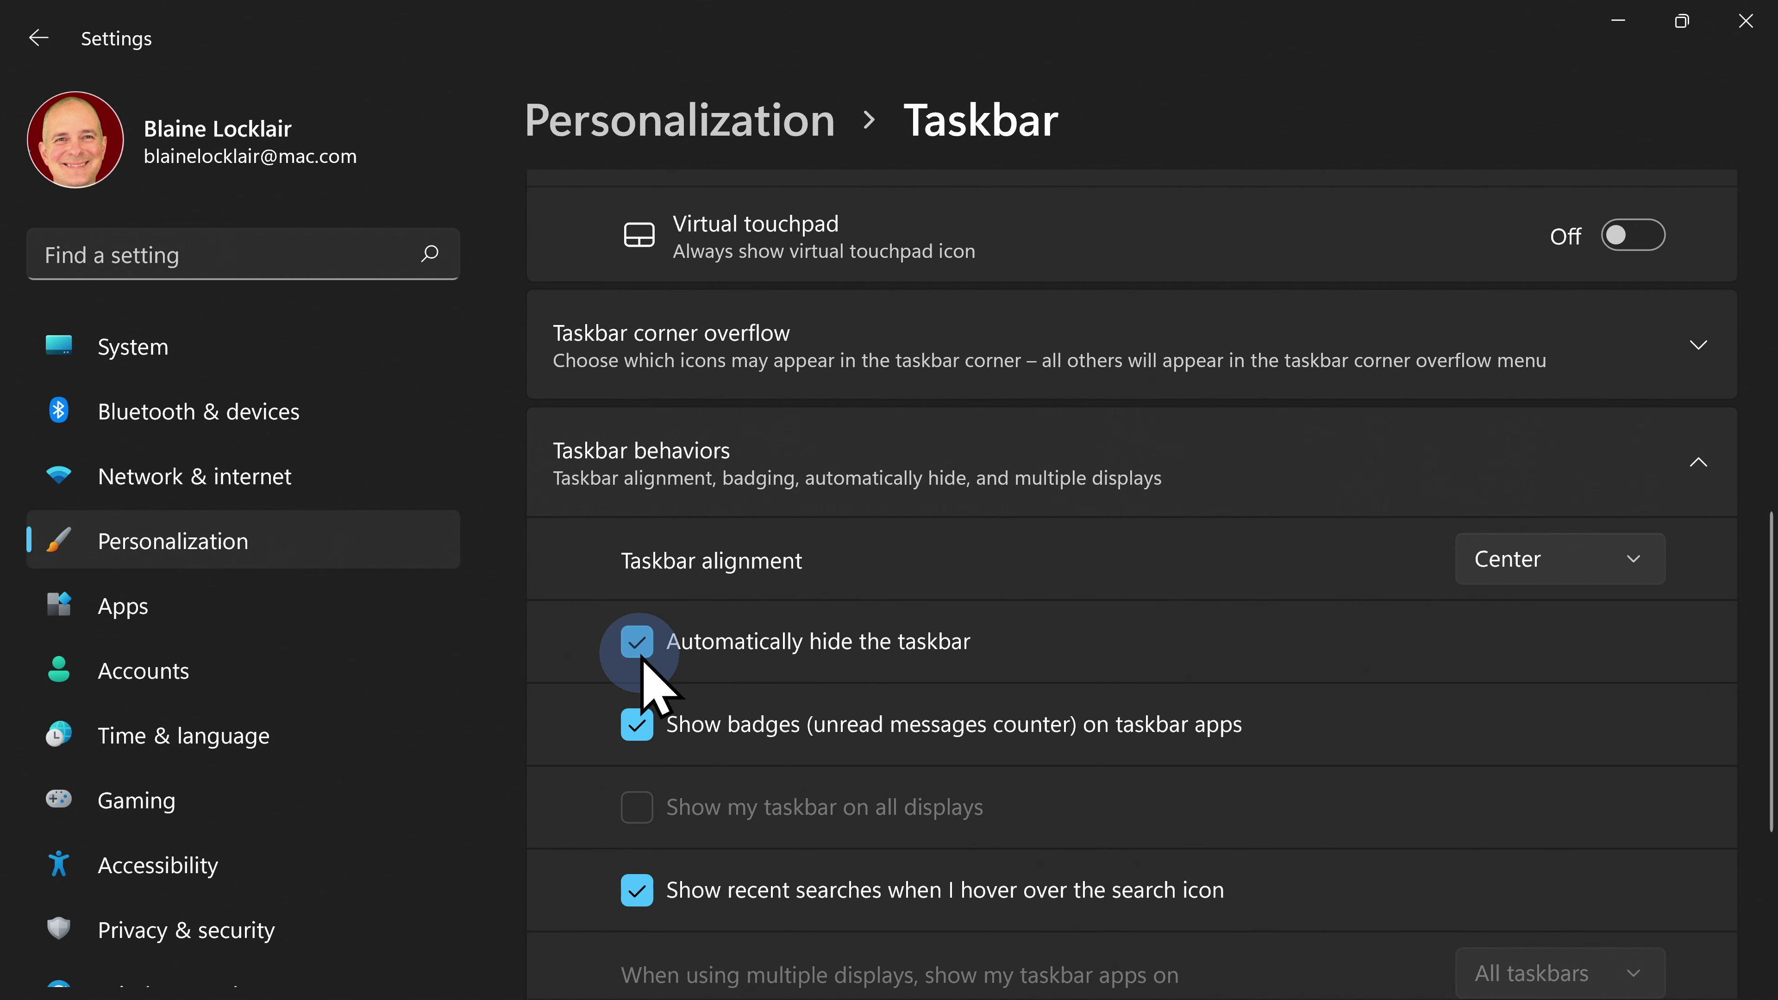
mouse_move(1261, 995)
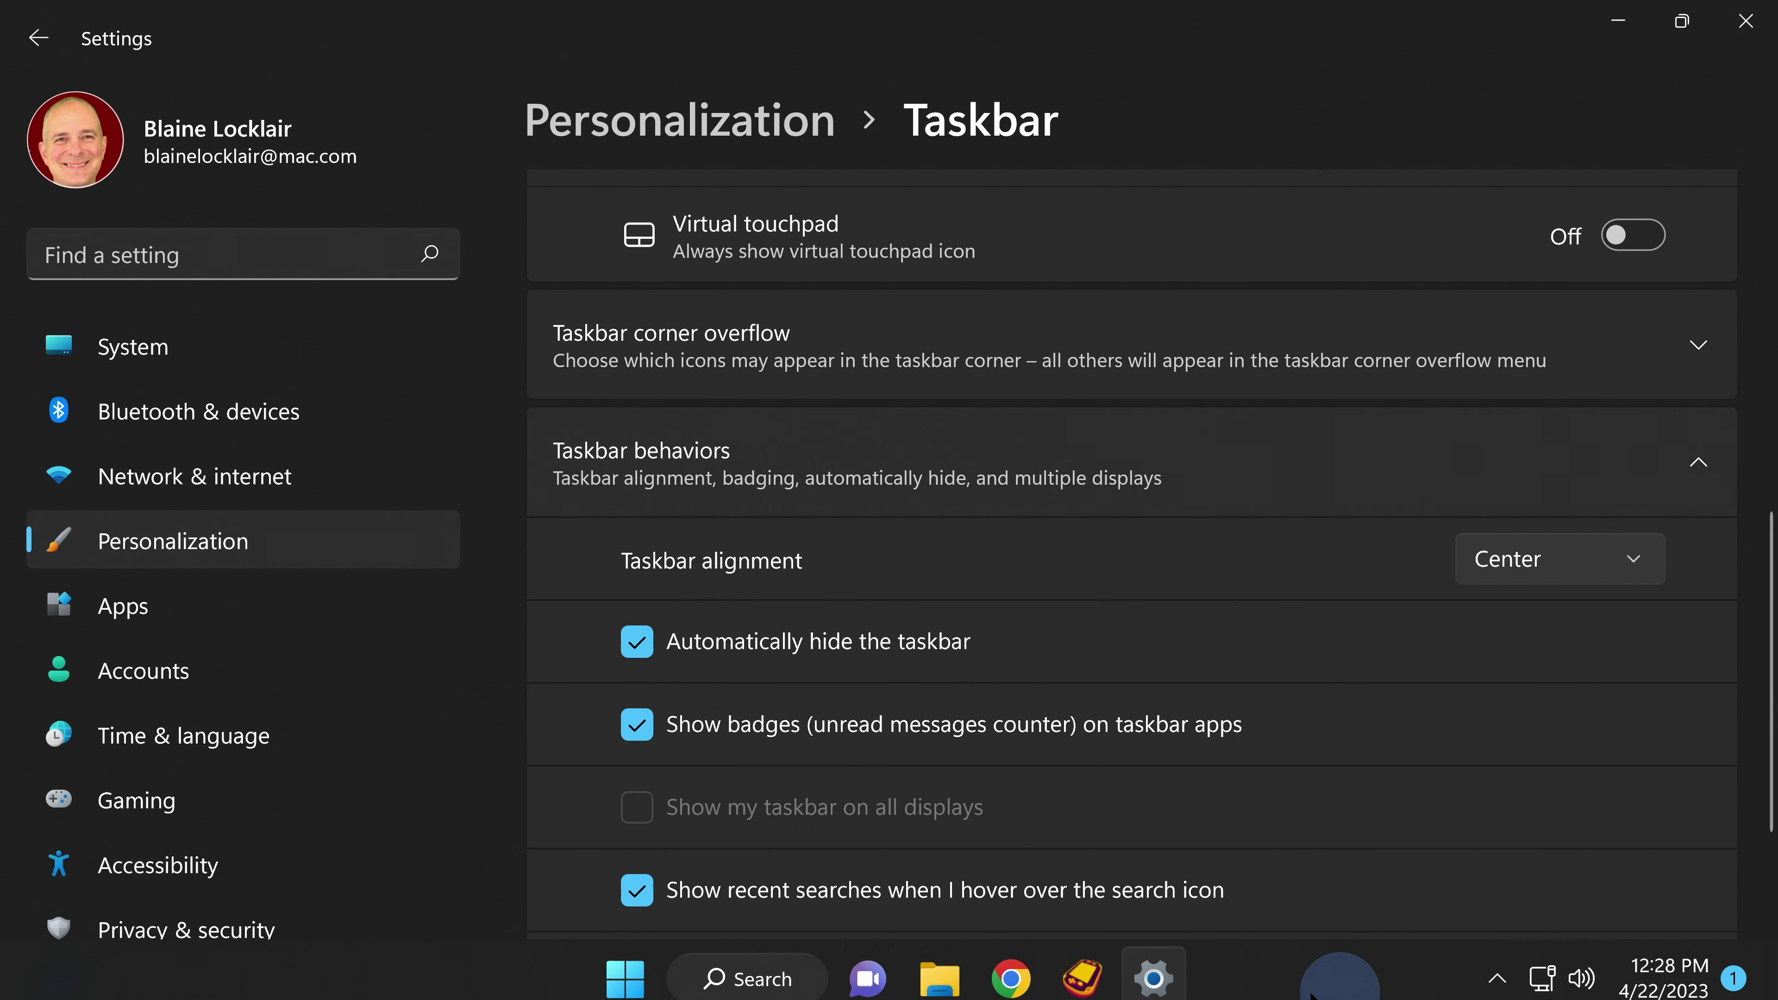
mouse_move(1092, 978)
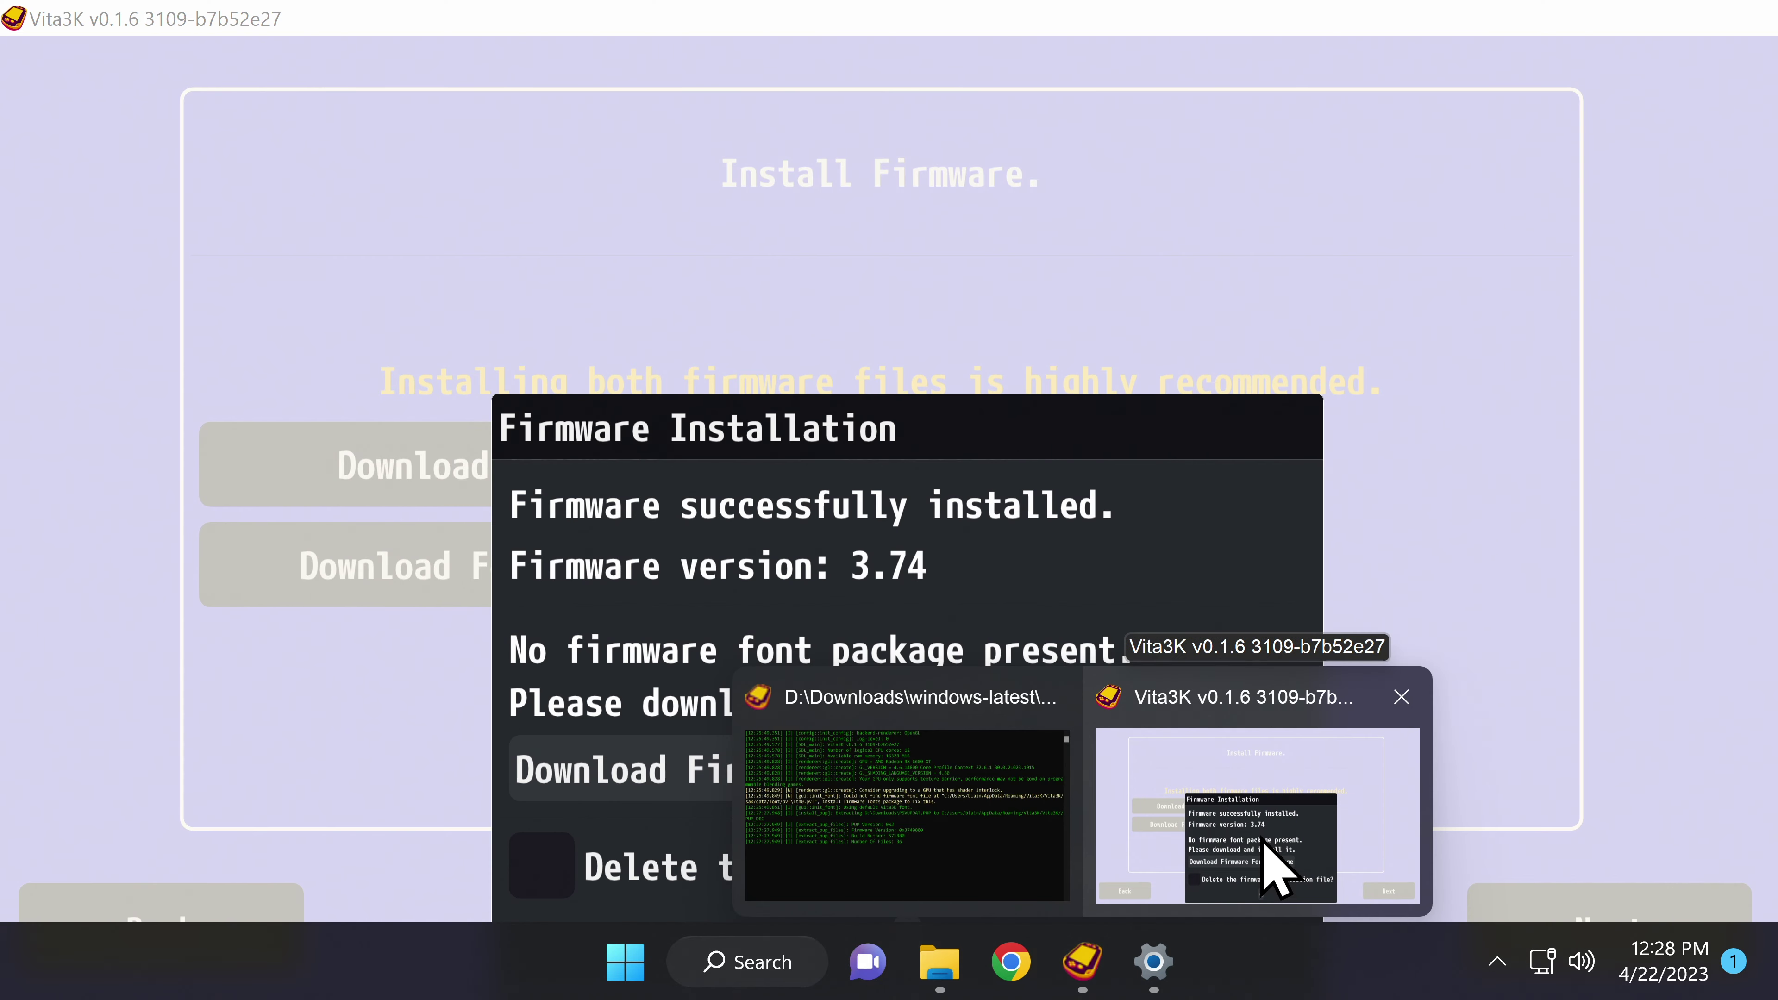
Bring Vita3K back to the front and acknowledge the firmware 3.74 installation report with OK
click(1263, 839)
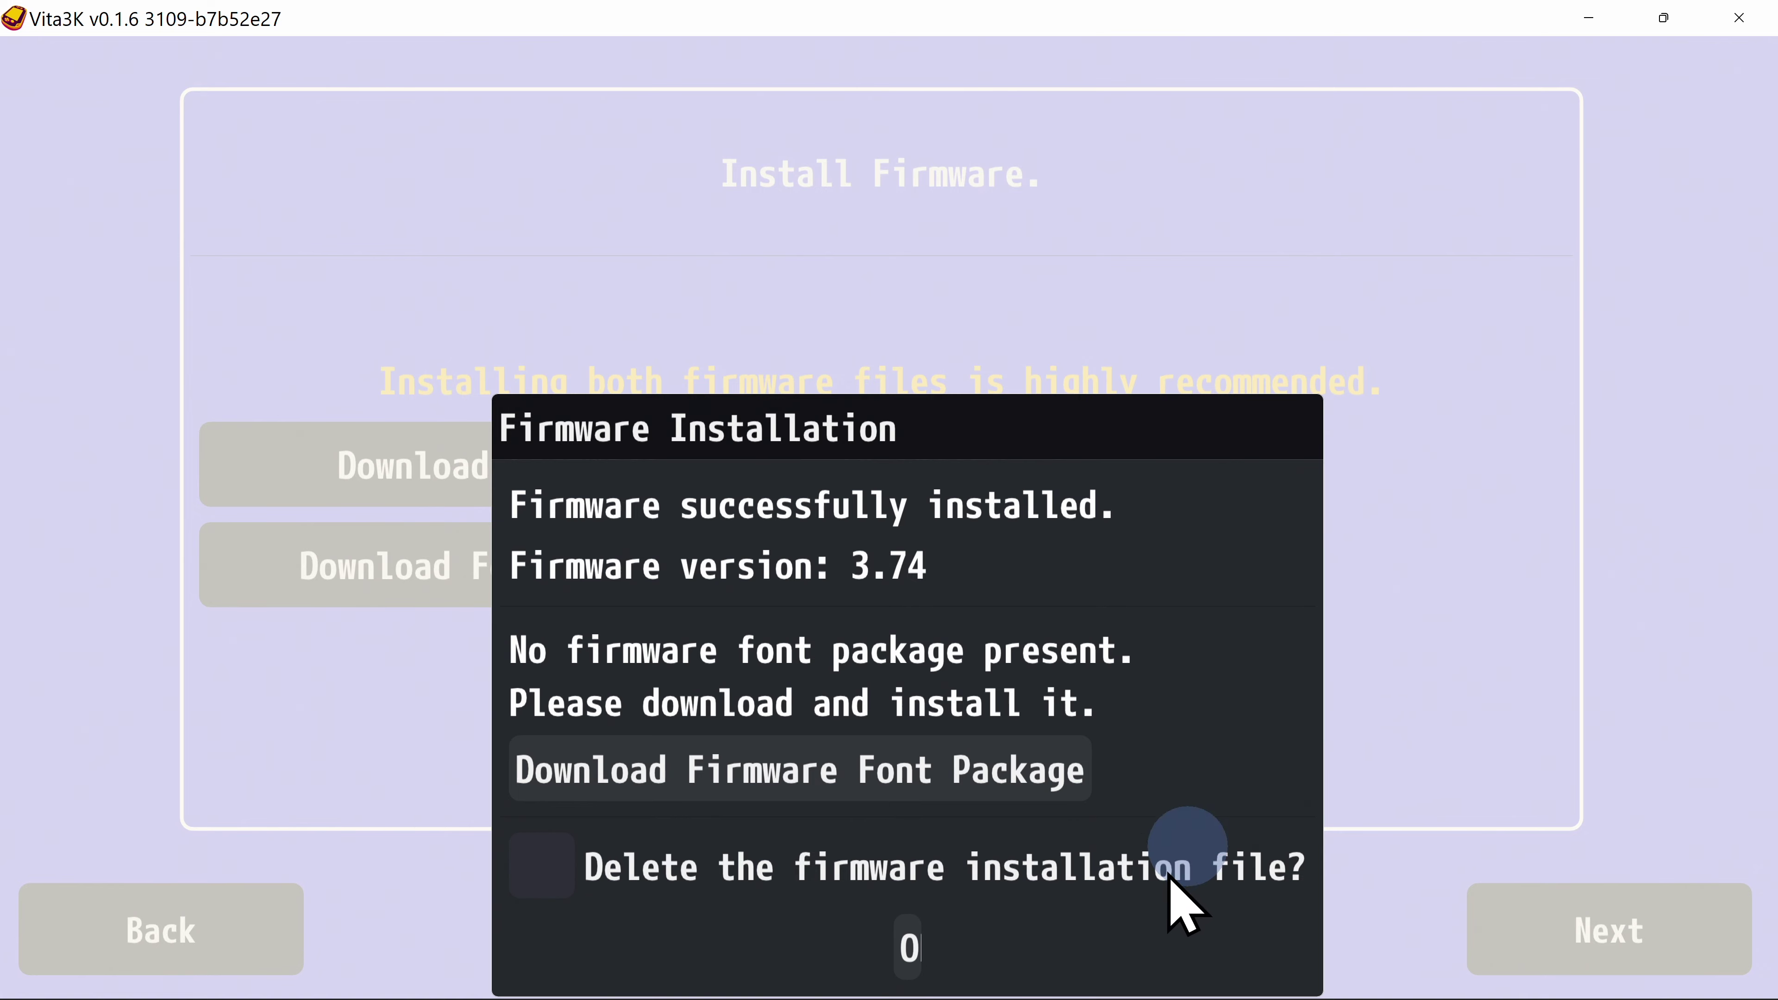
click(910, 942)
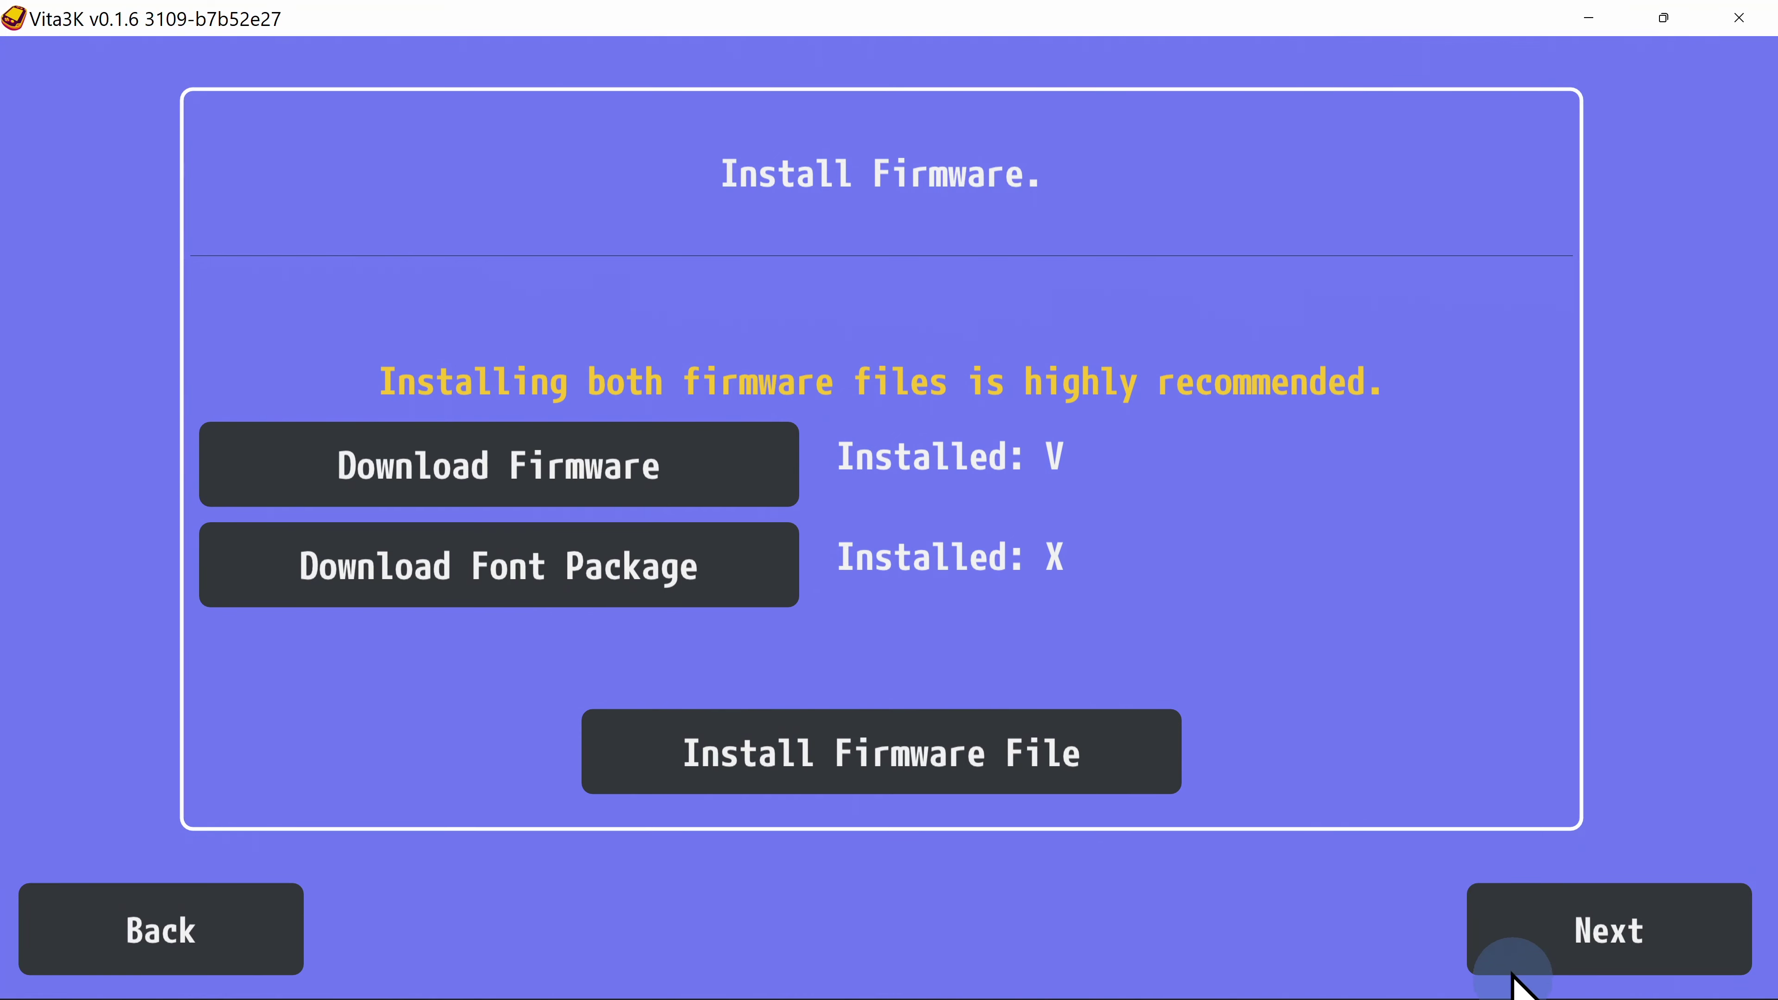
mouse_move(1447, 996)
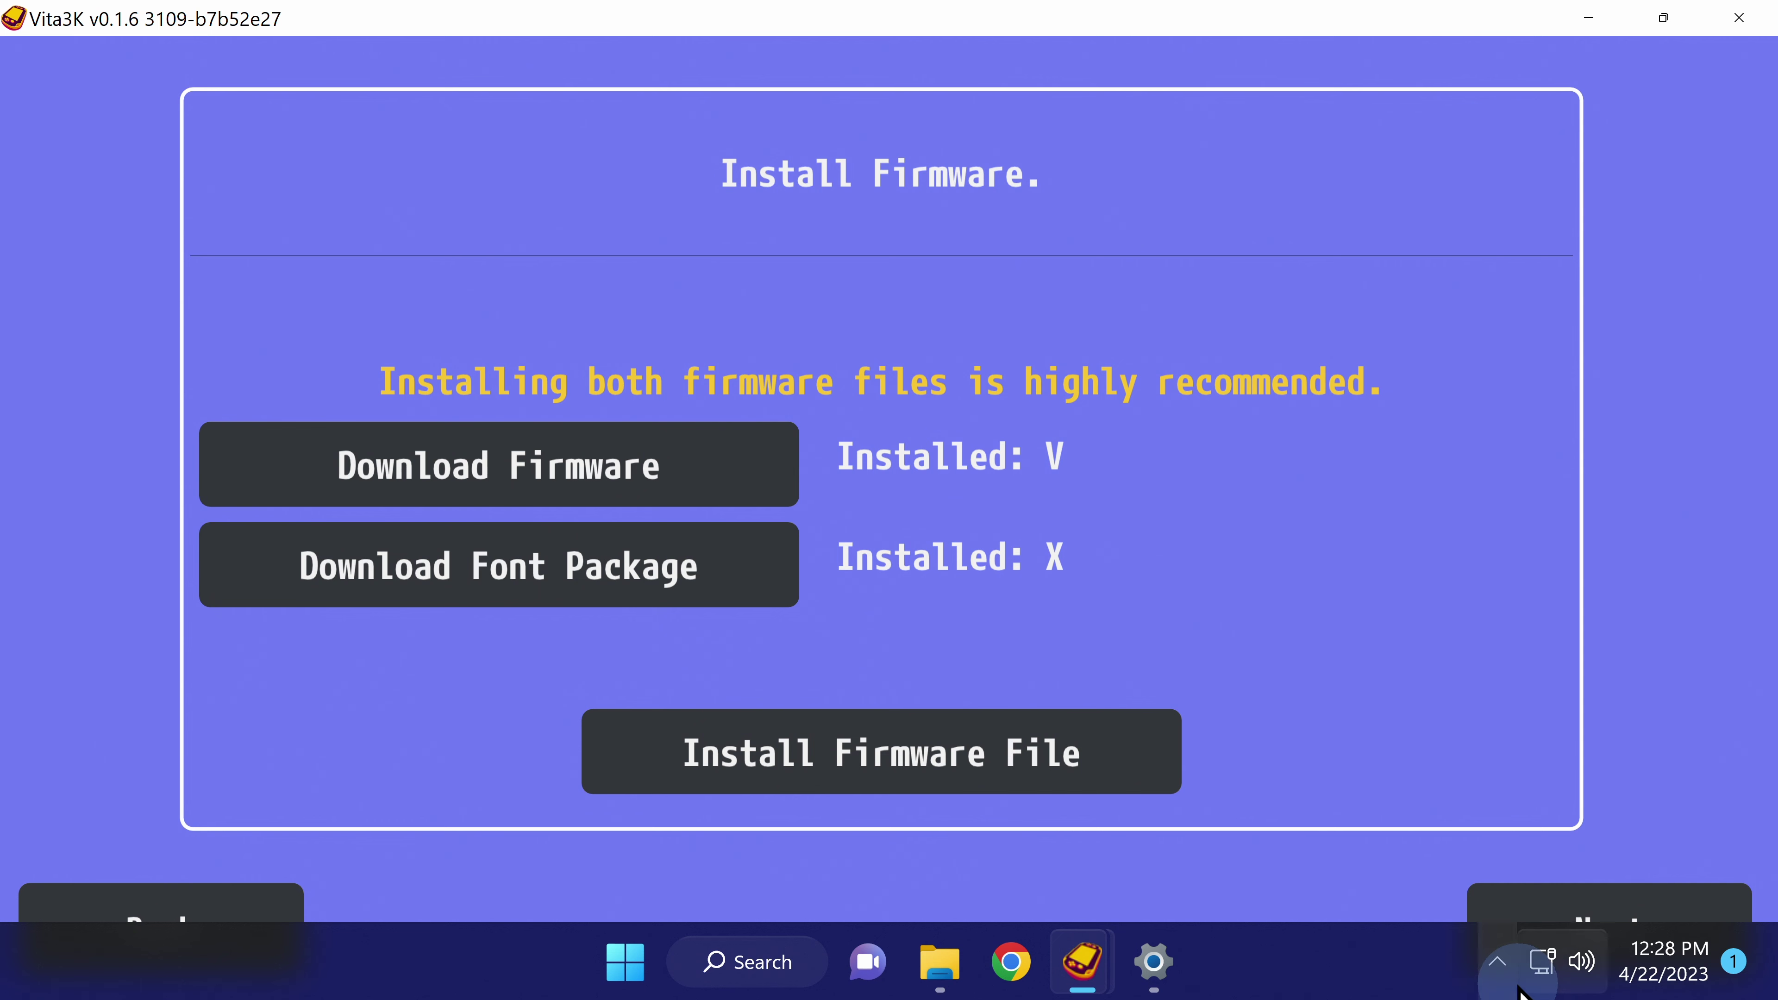
Untick 'Automatically hide the taskbar' in Settings and close the Settings window
click(1168, 965)
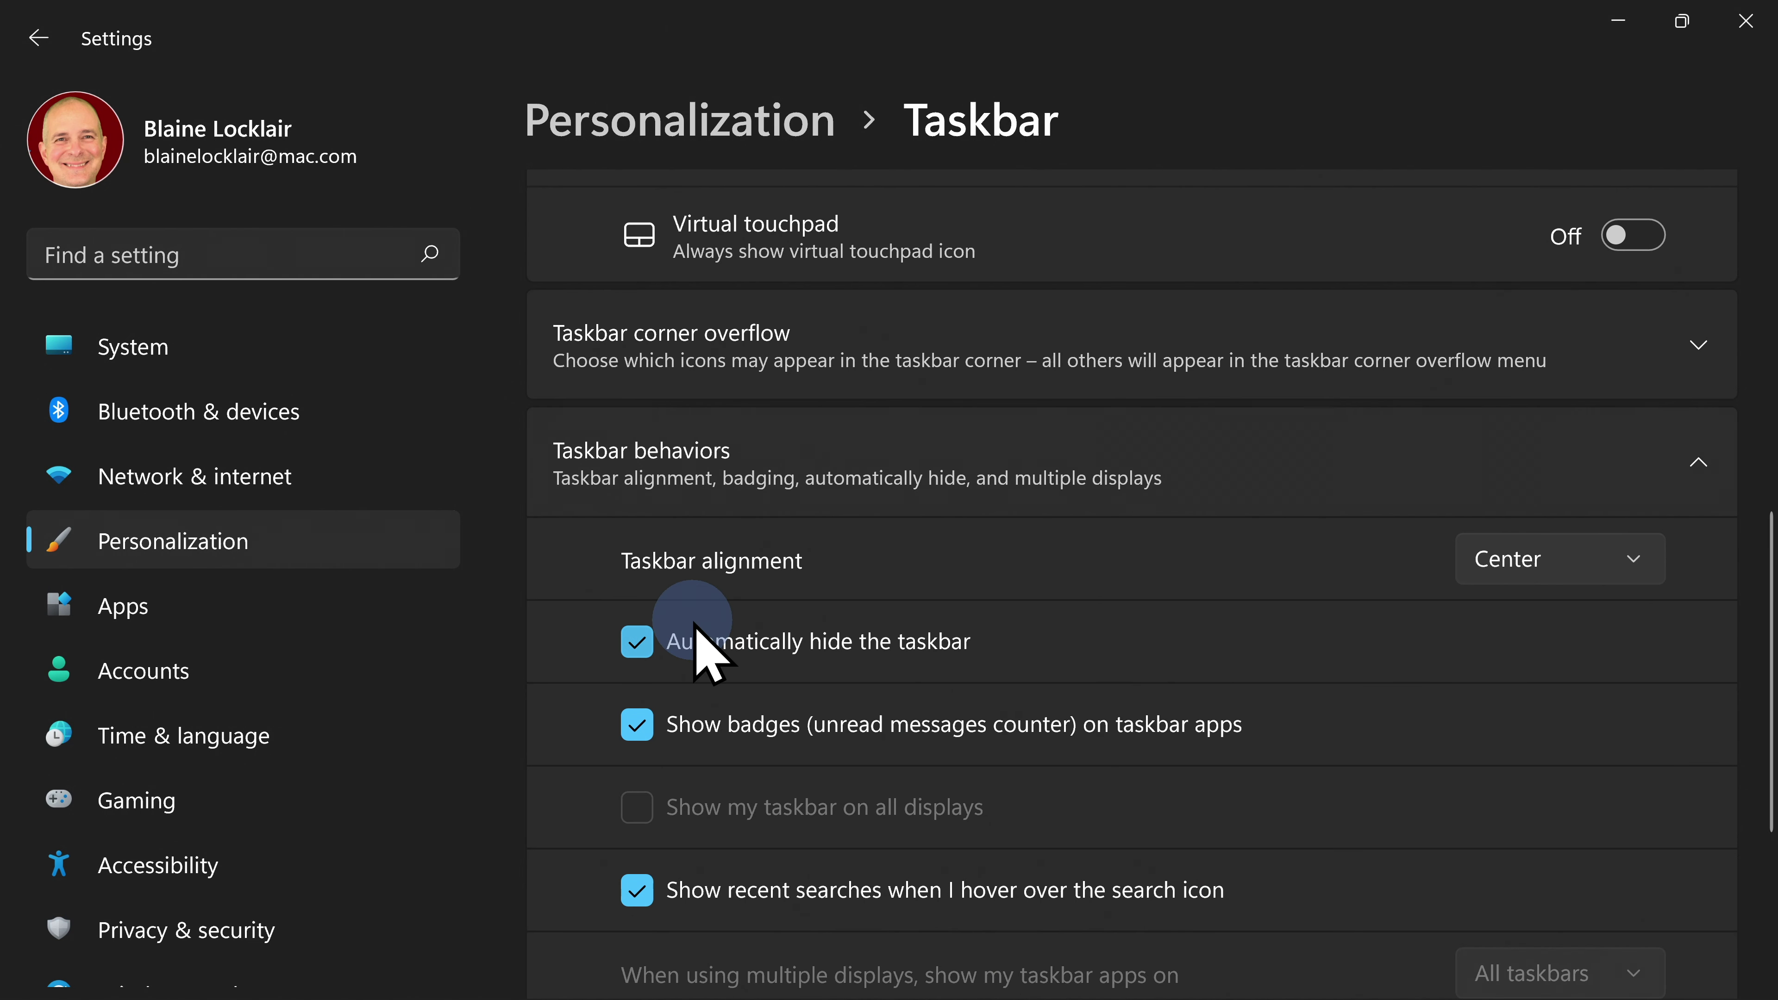
click(637, 641)
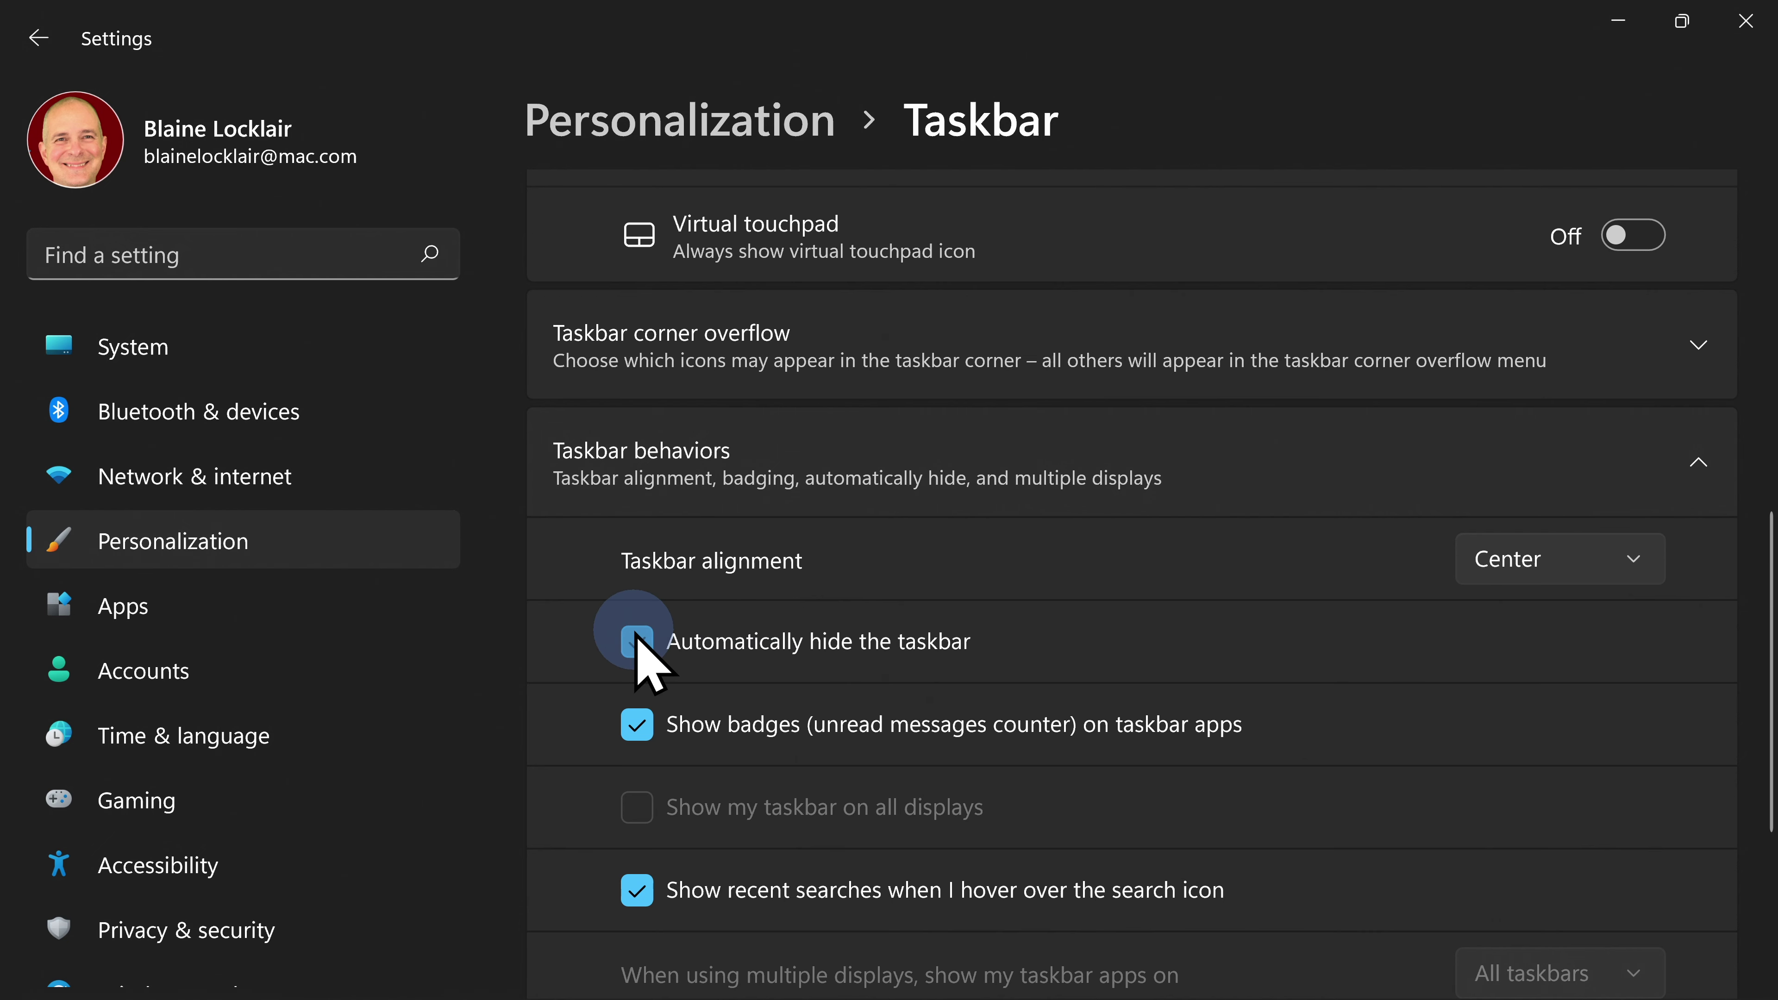
click(1763, 42)
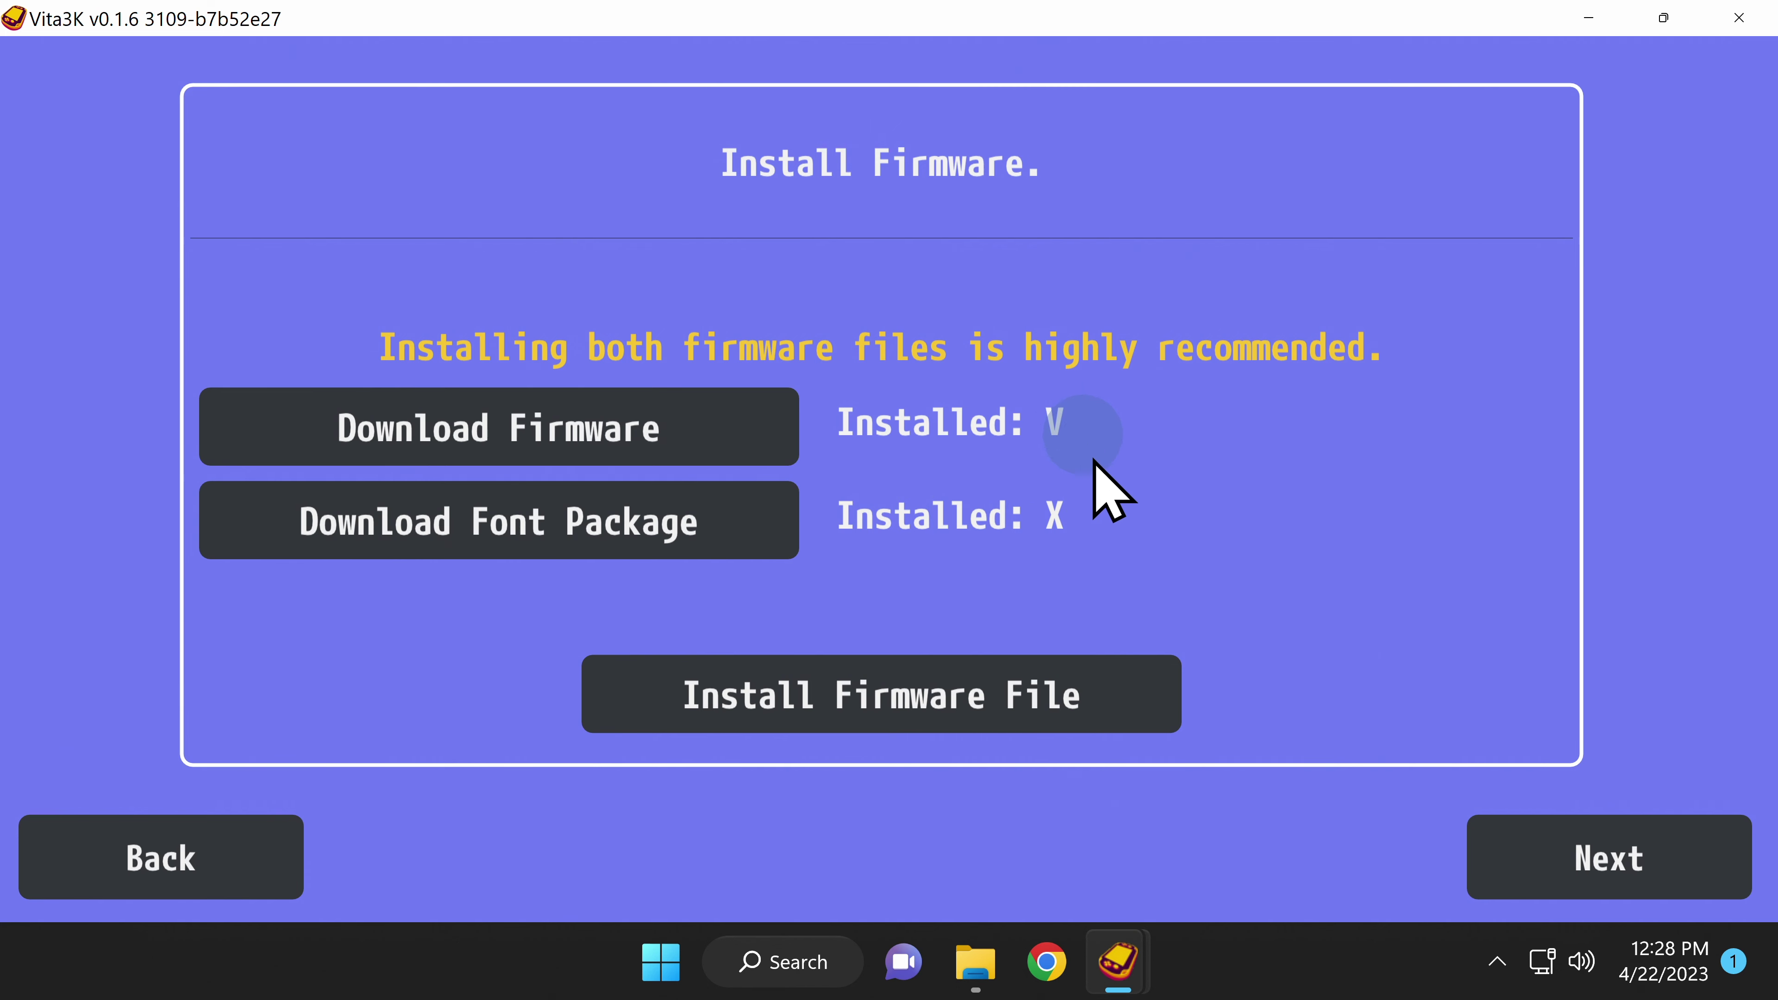
Move past Install Firmware and the default interface settings, then confirm the Completed page
click(1533, 865)
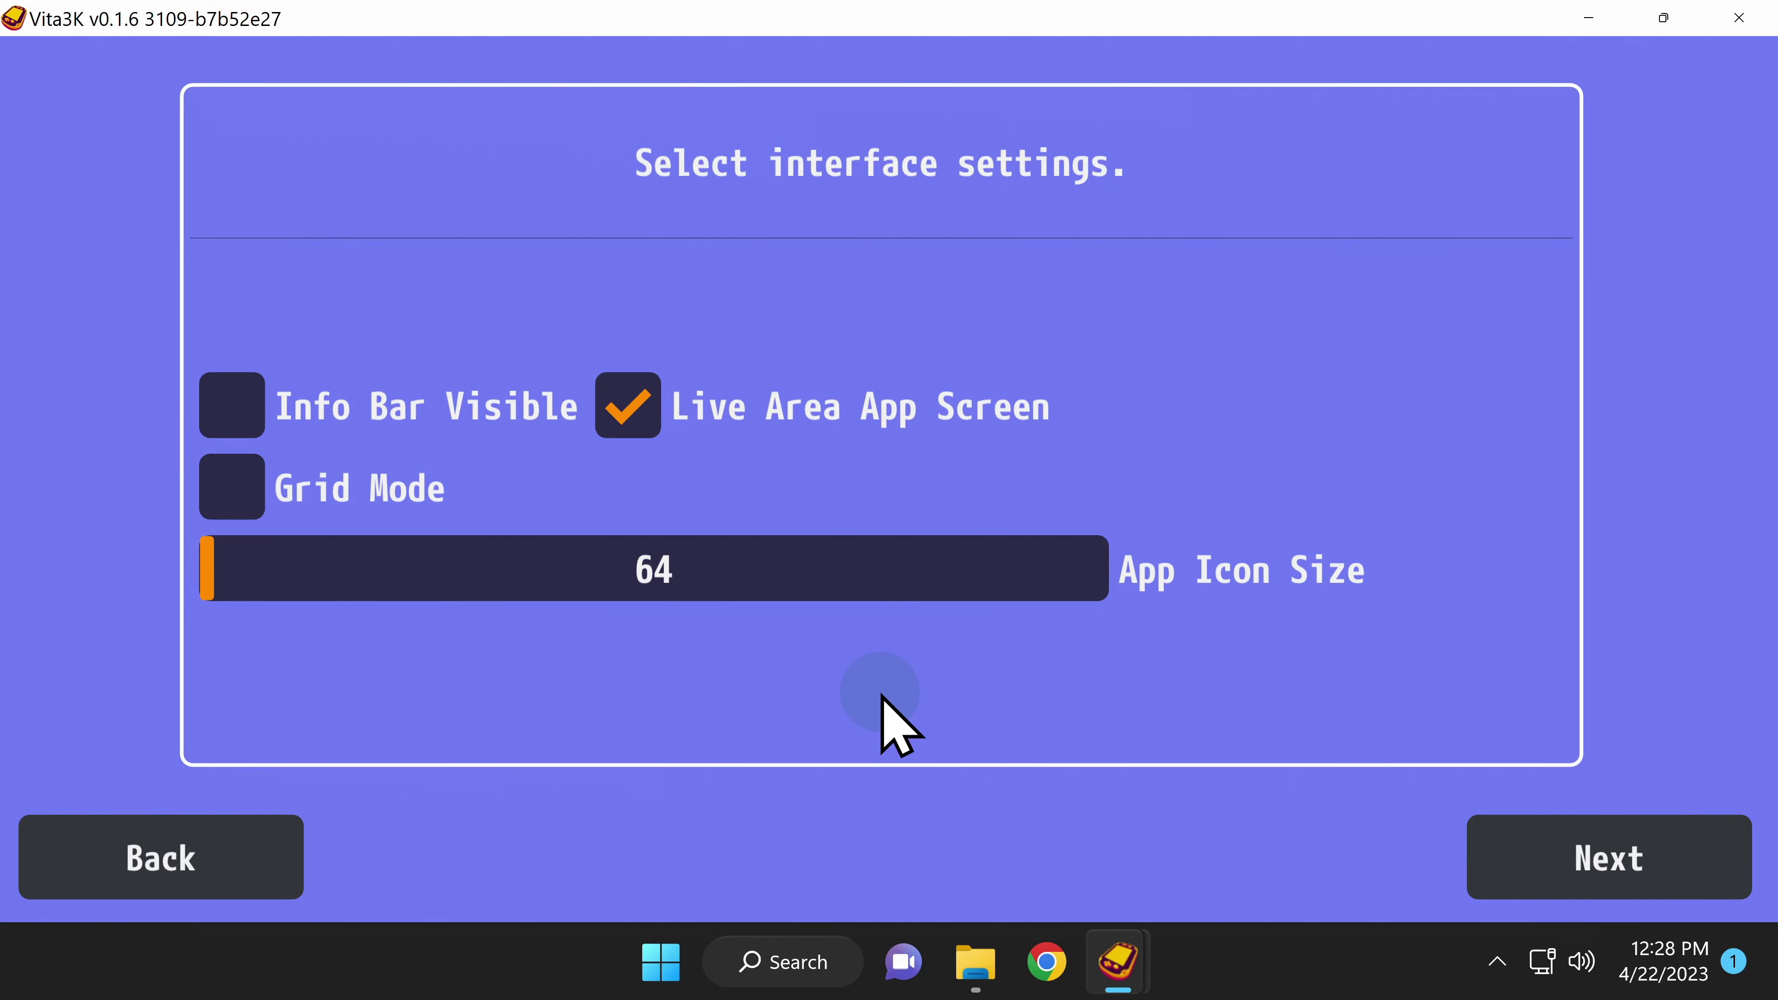
click(1565, 872)
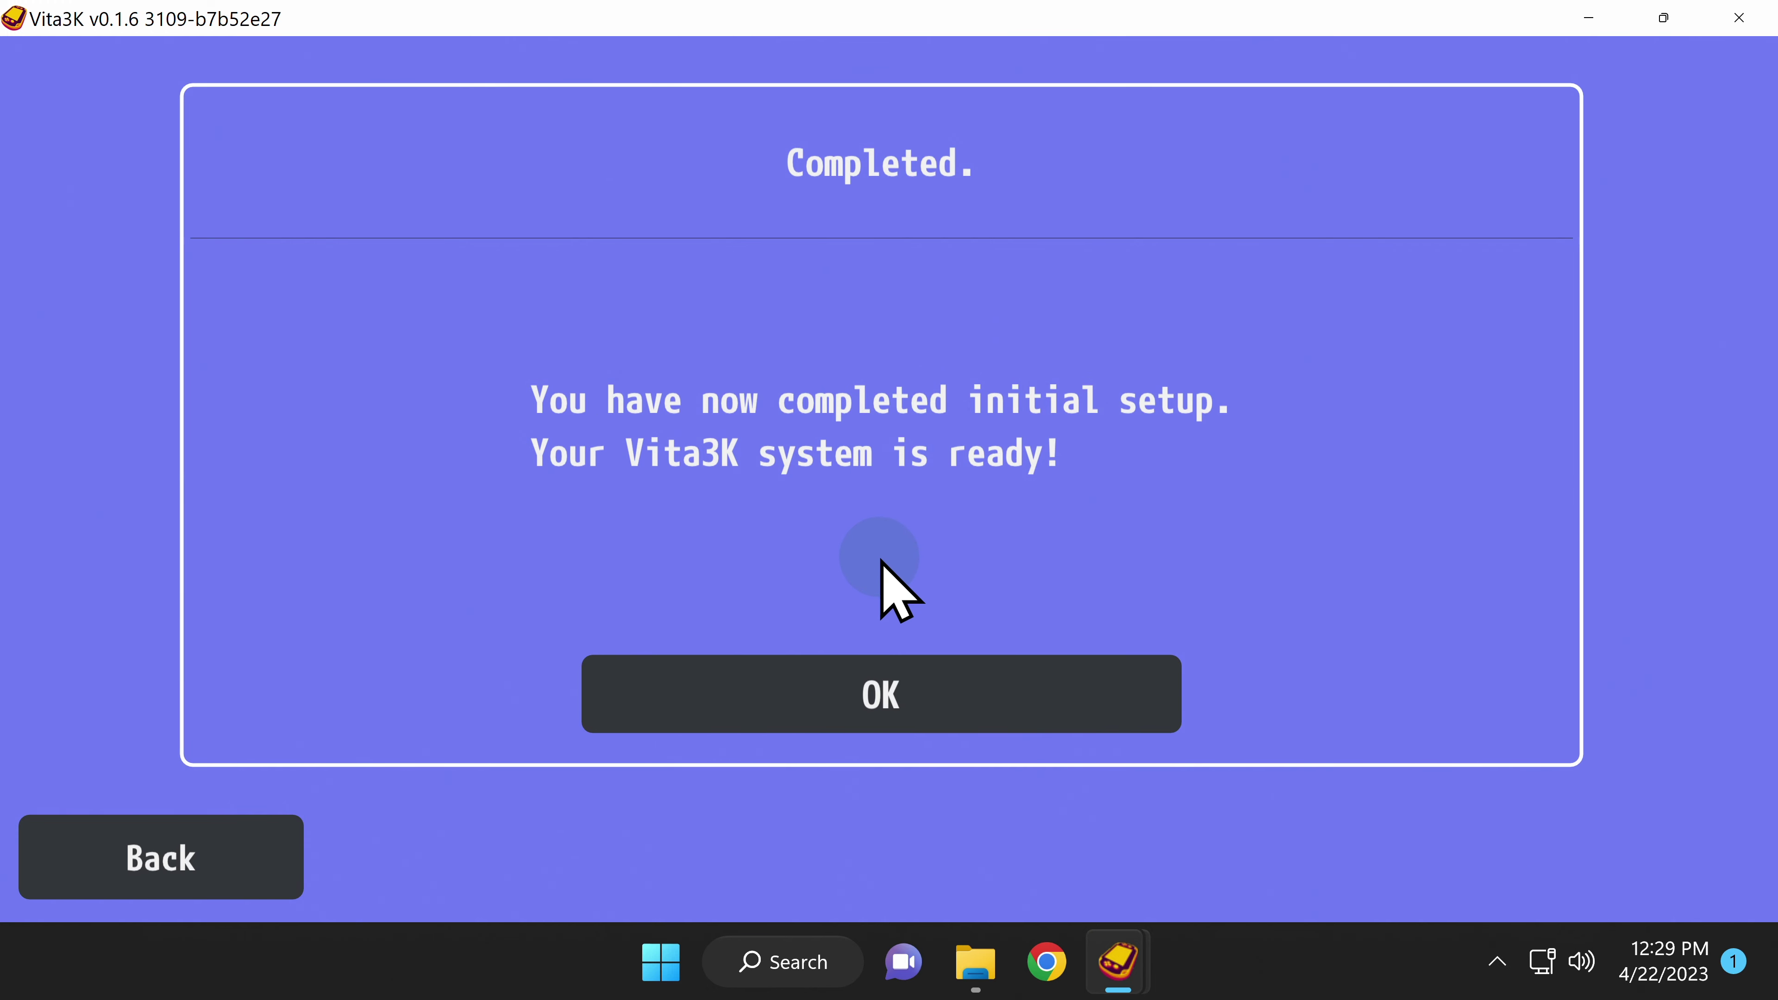
click(951, 695)
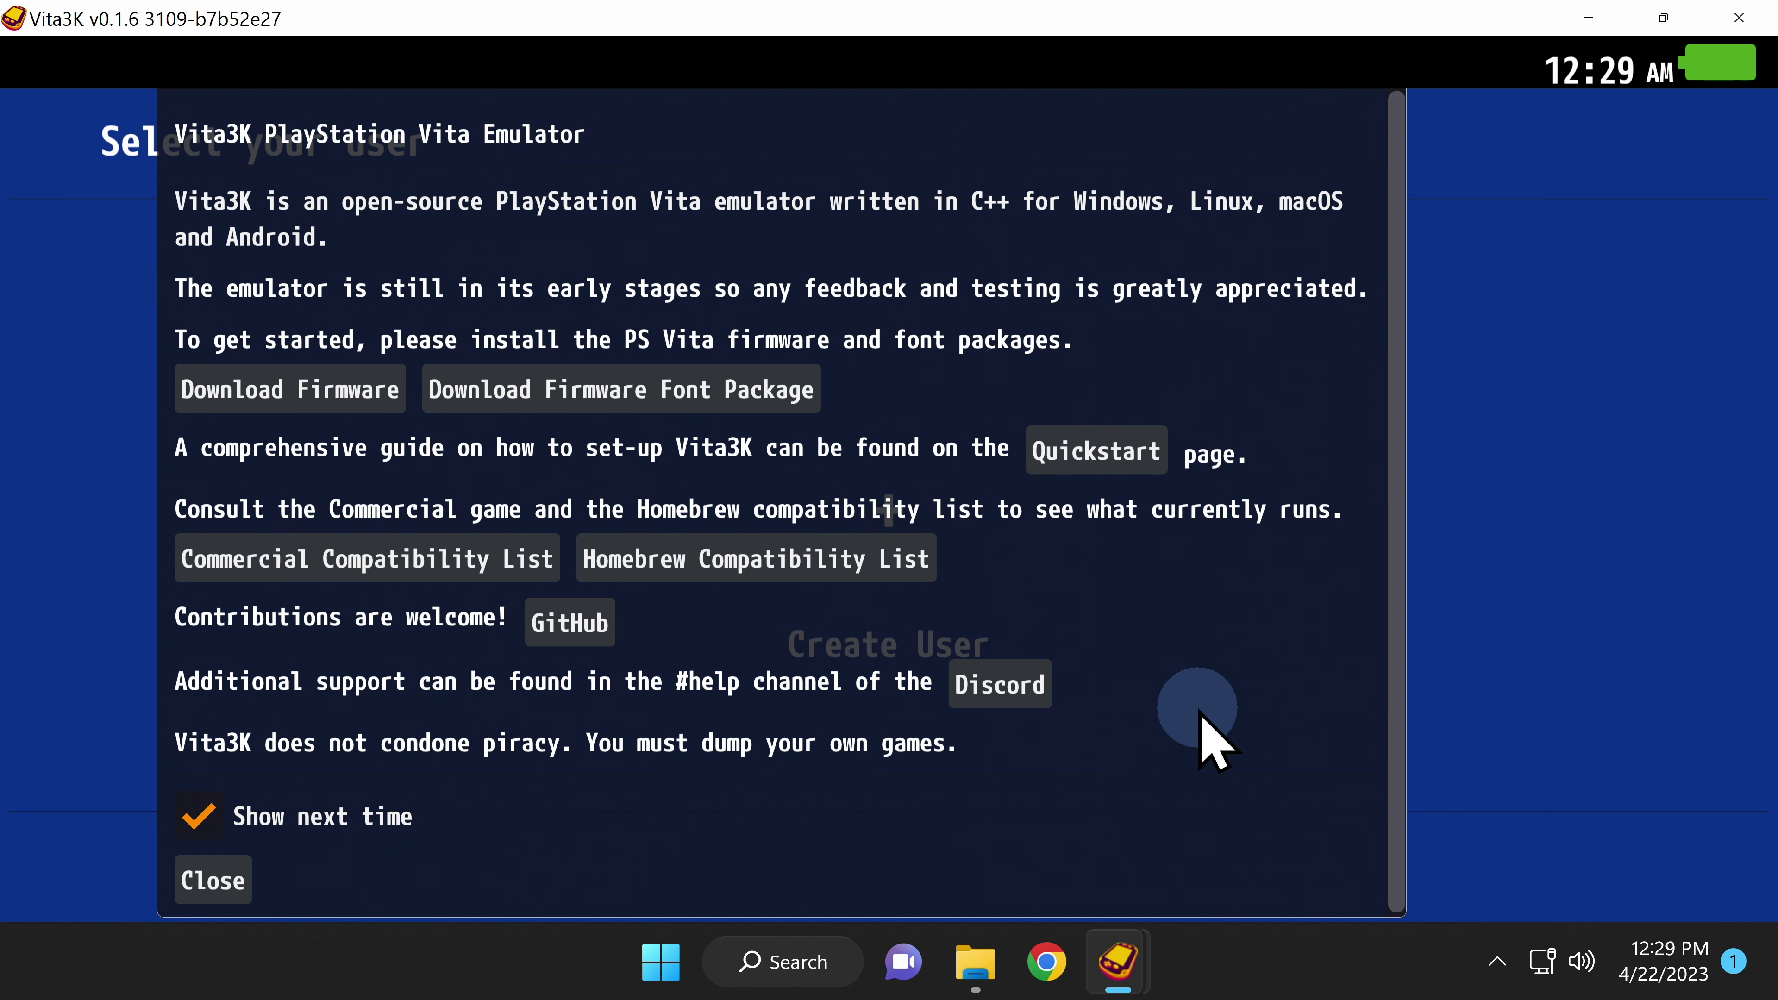
Untick Show next time, close the welcome notes, and open the Create User page
click(188, 827)
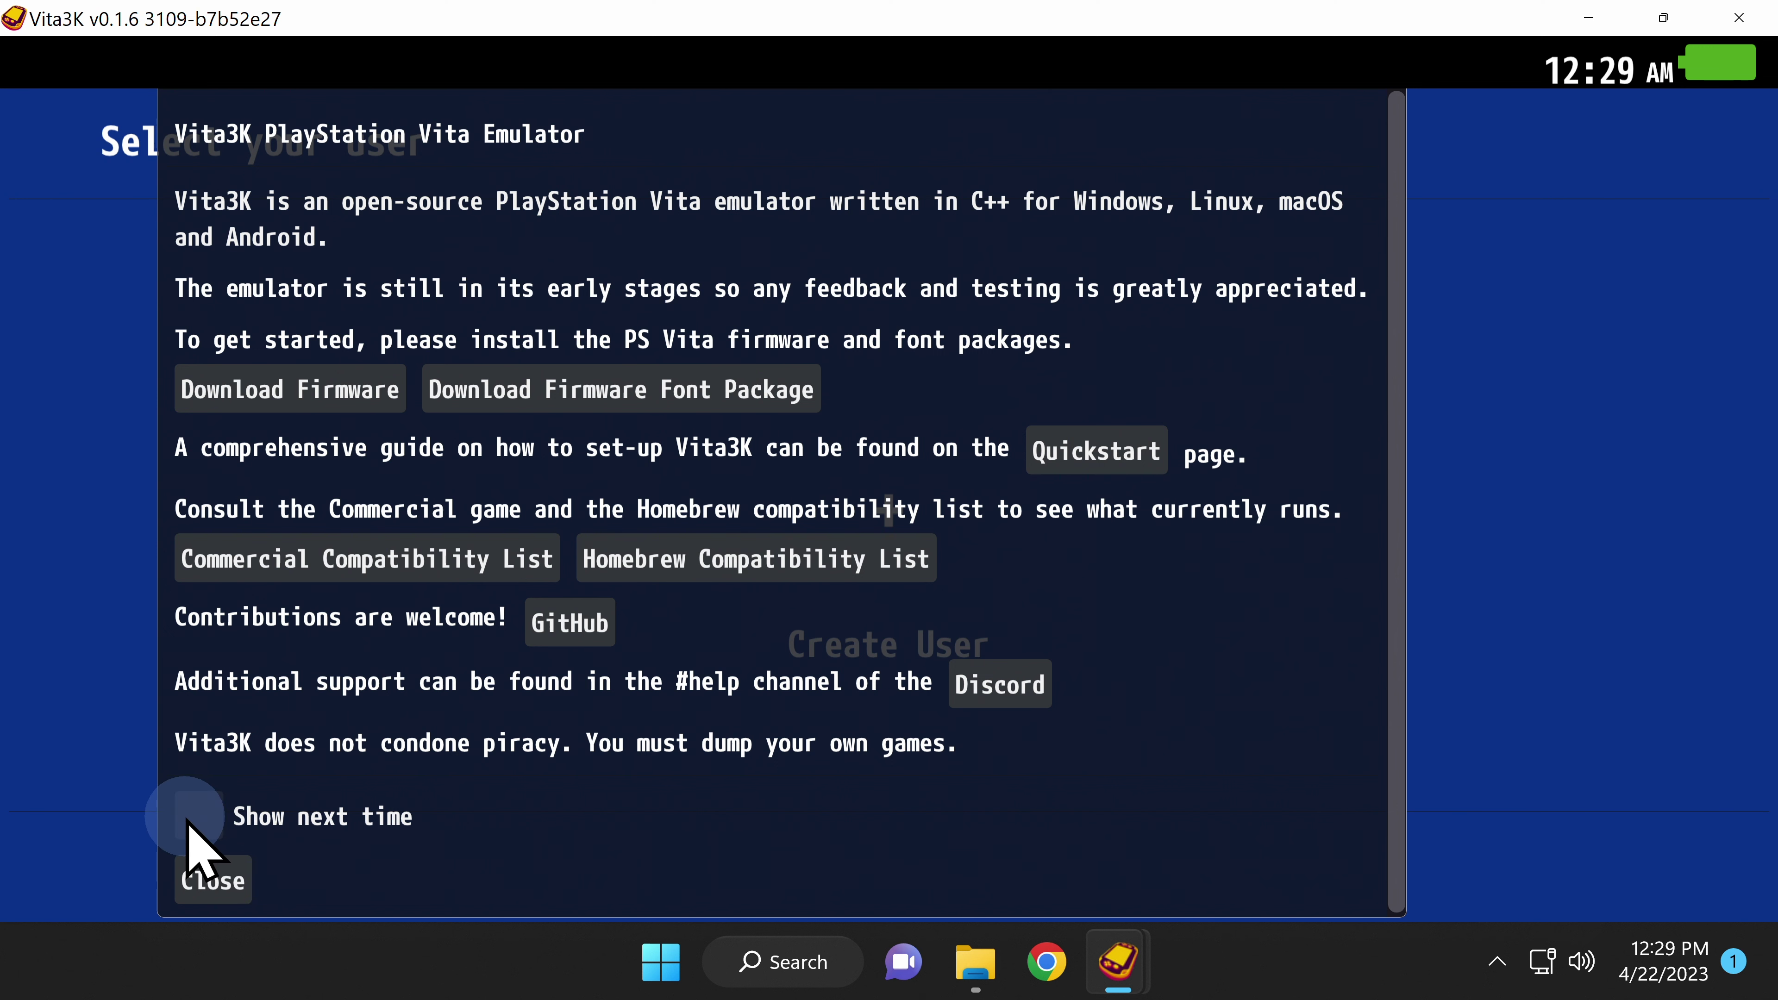
click(212, 881)
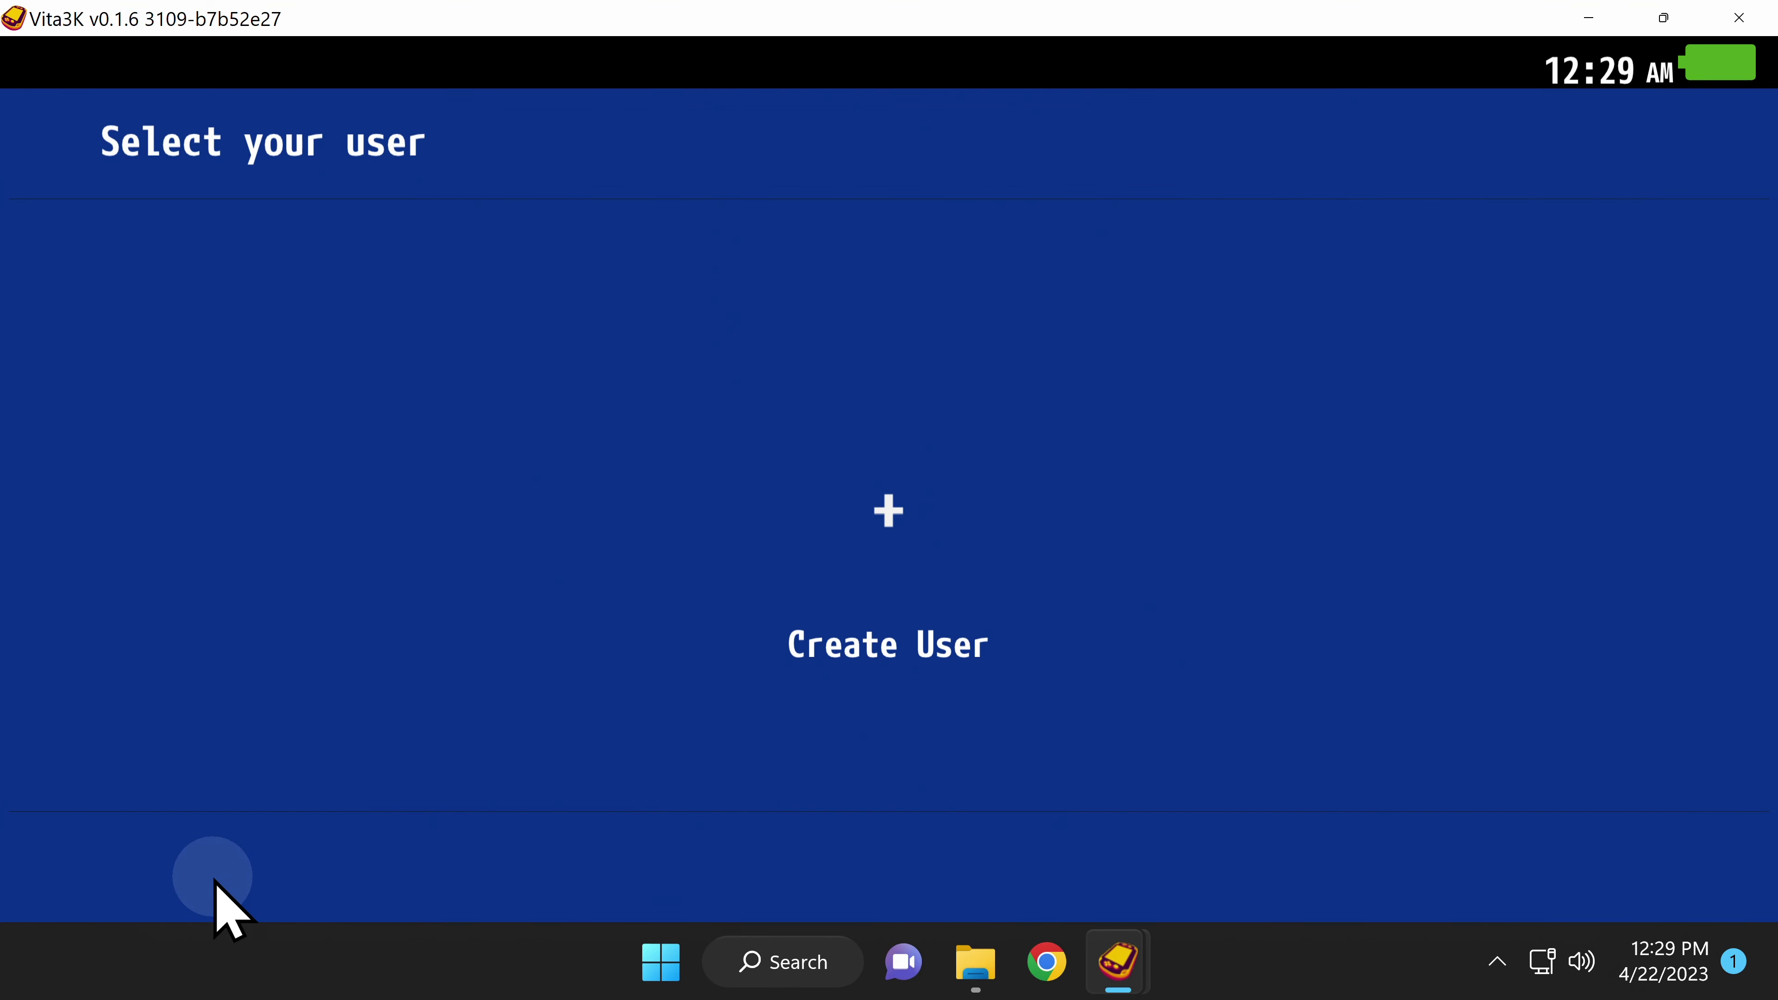
click(905, 543)
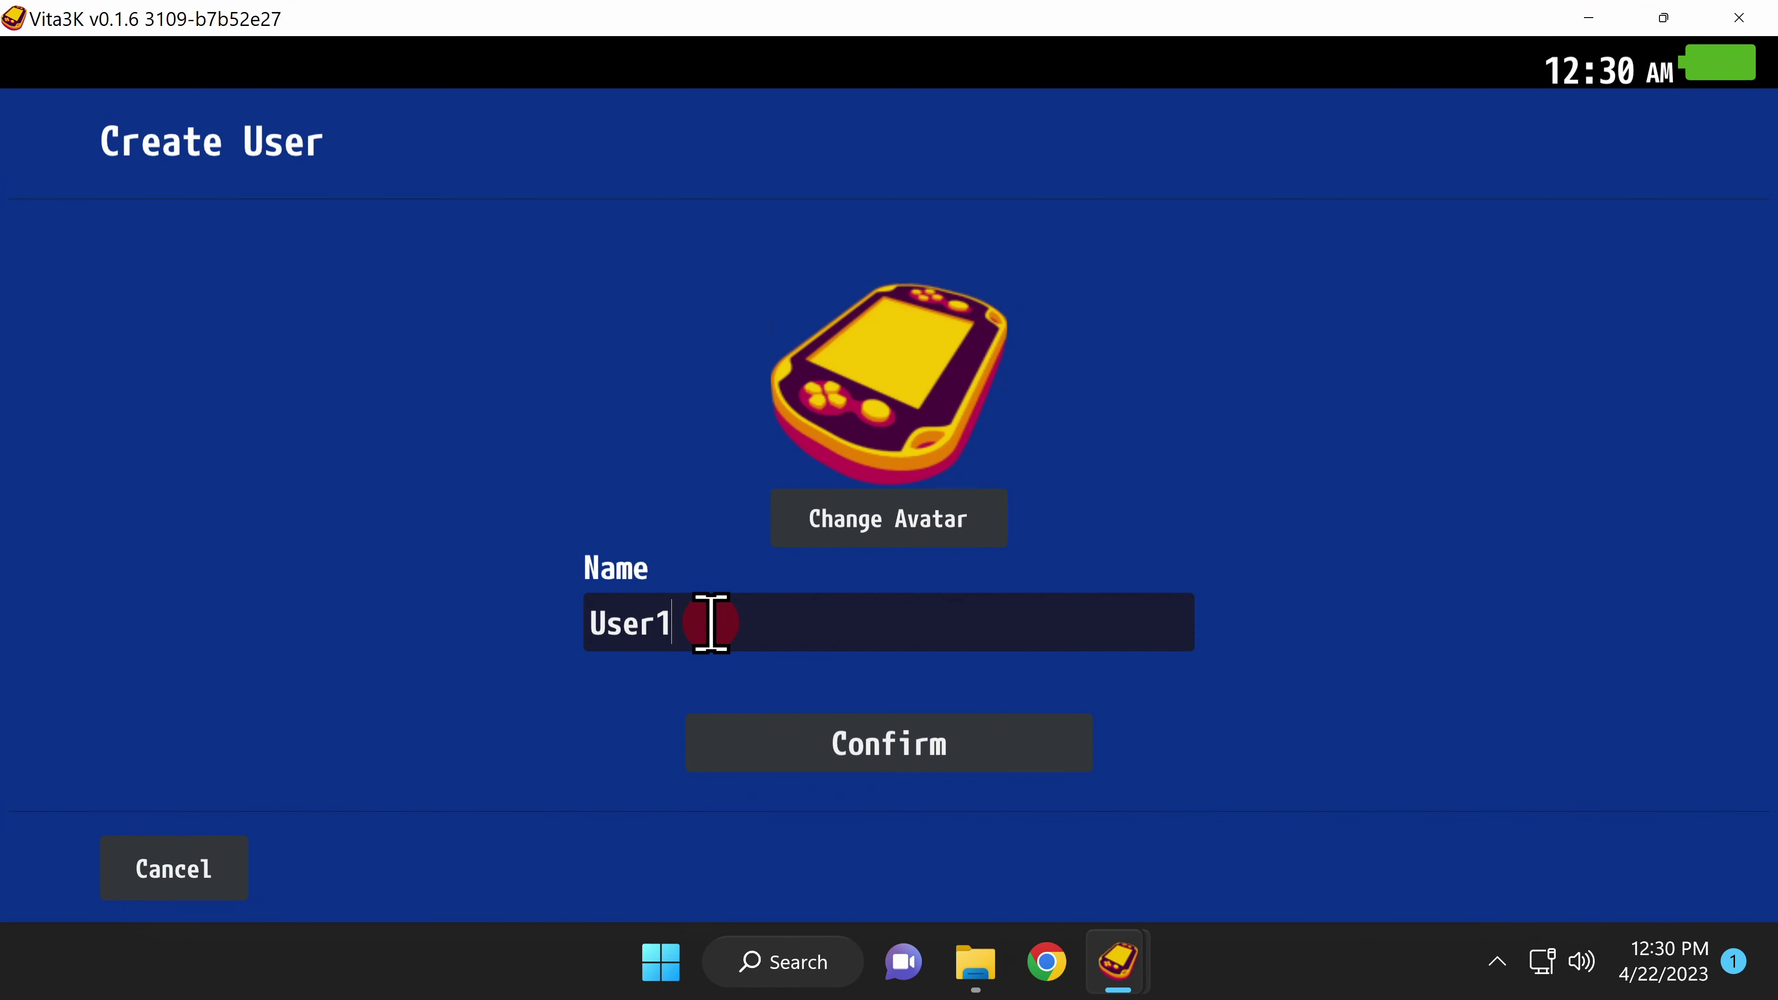
Replace the default name User1 with SUBSCRIBE, confirm the user, and acknowledge its creation
drag(710, 619, 579, 627)
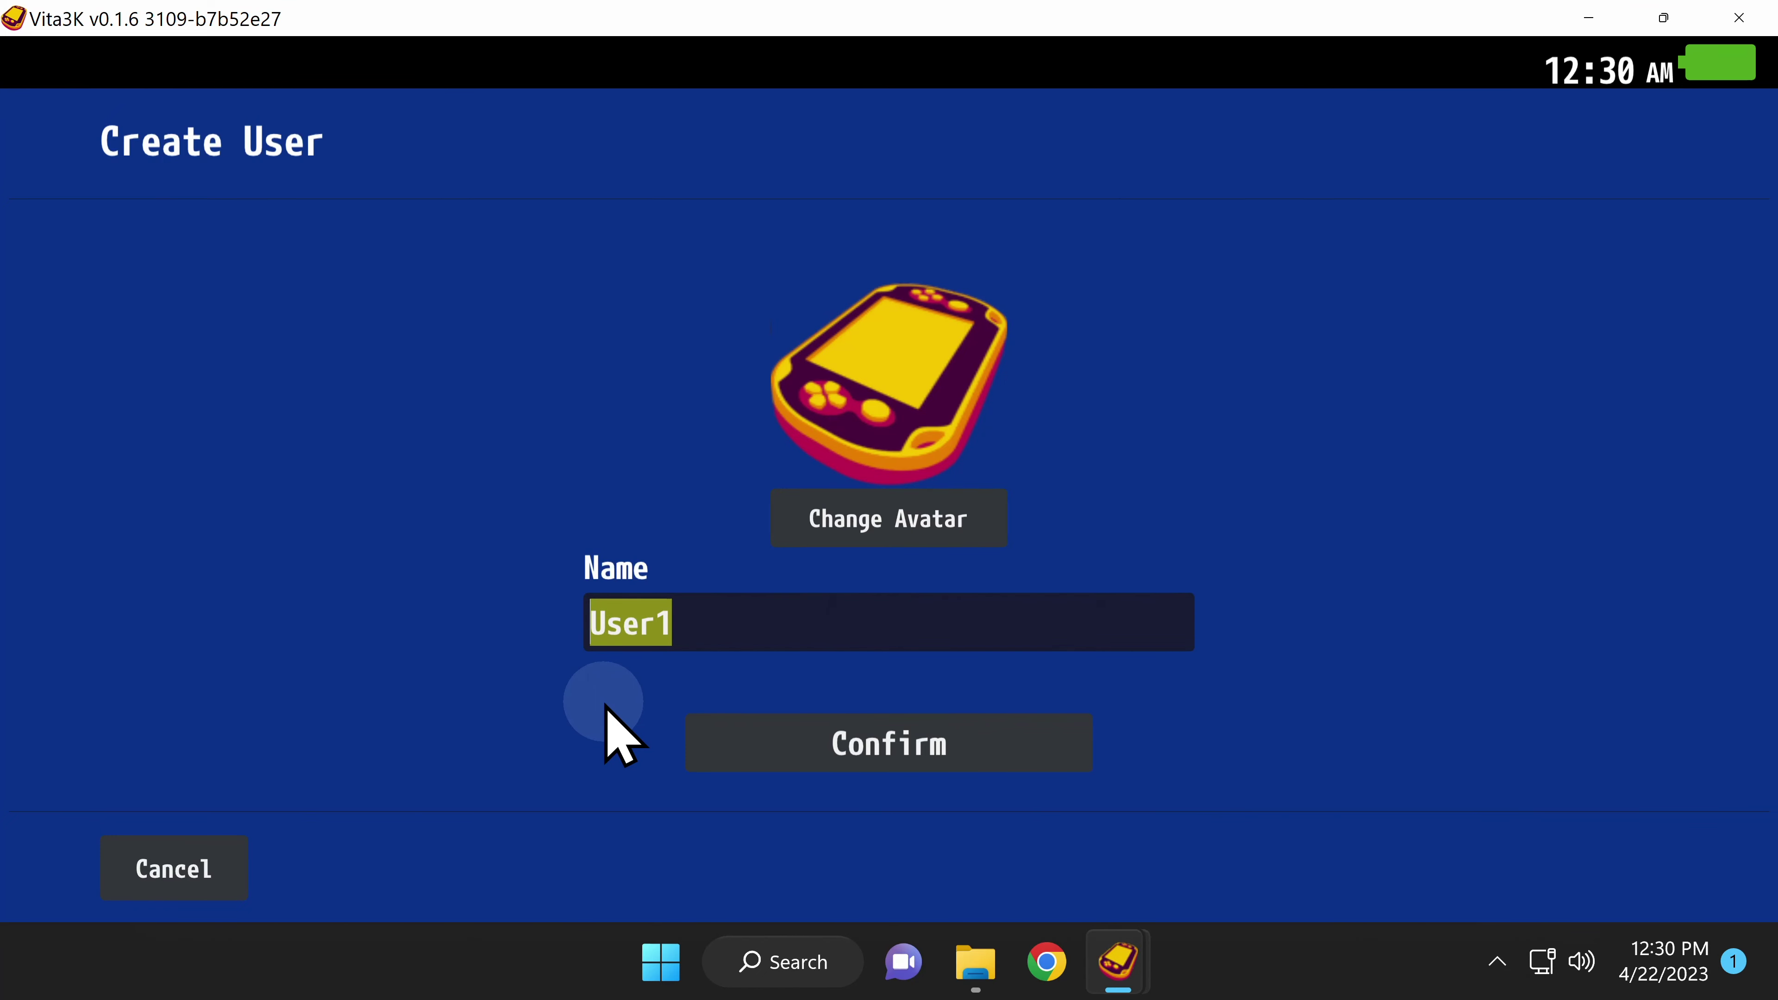
text(SUB)
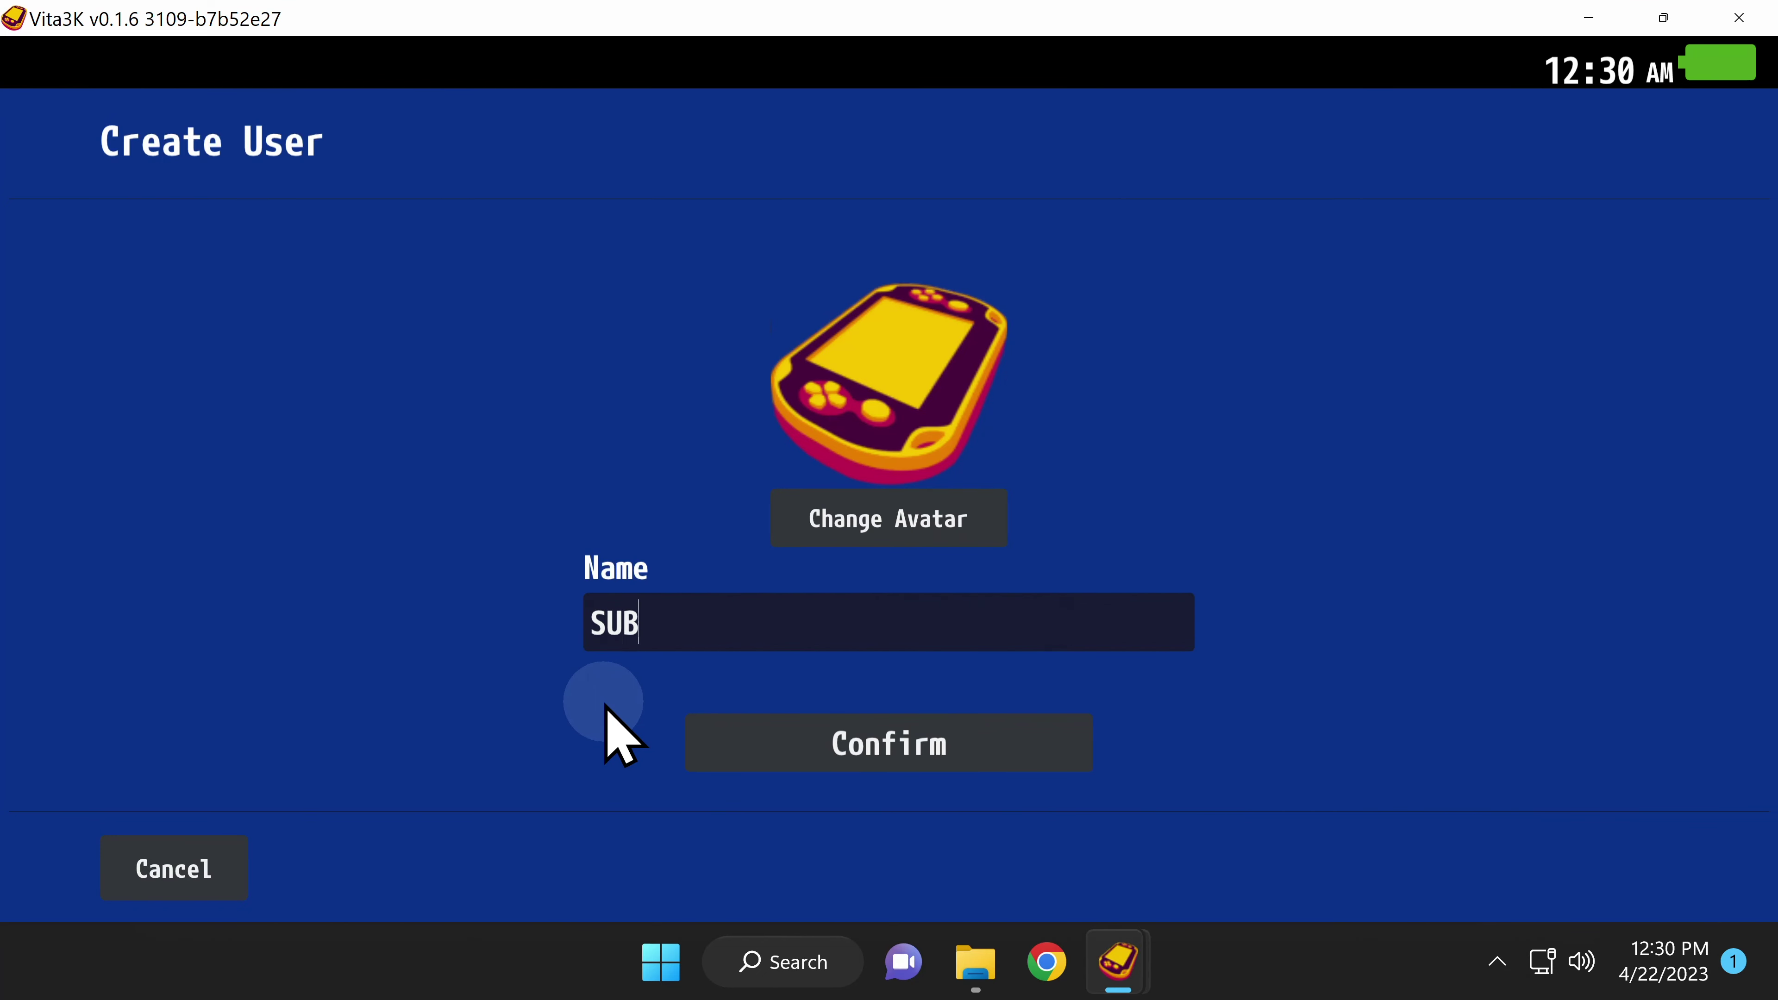
text(SCRIBE)
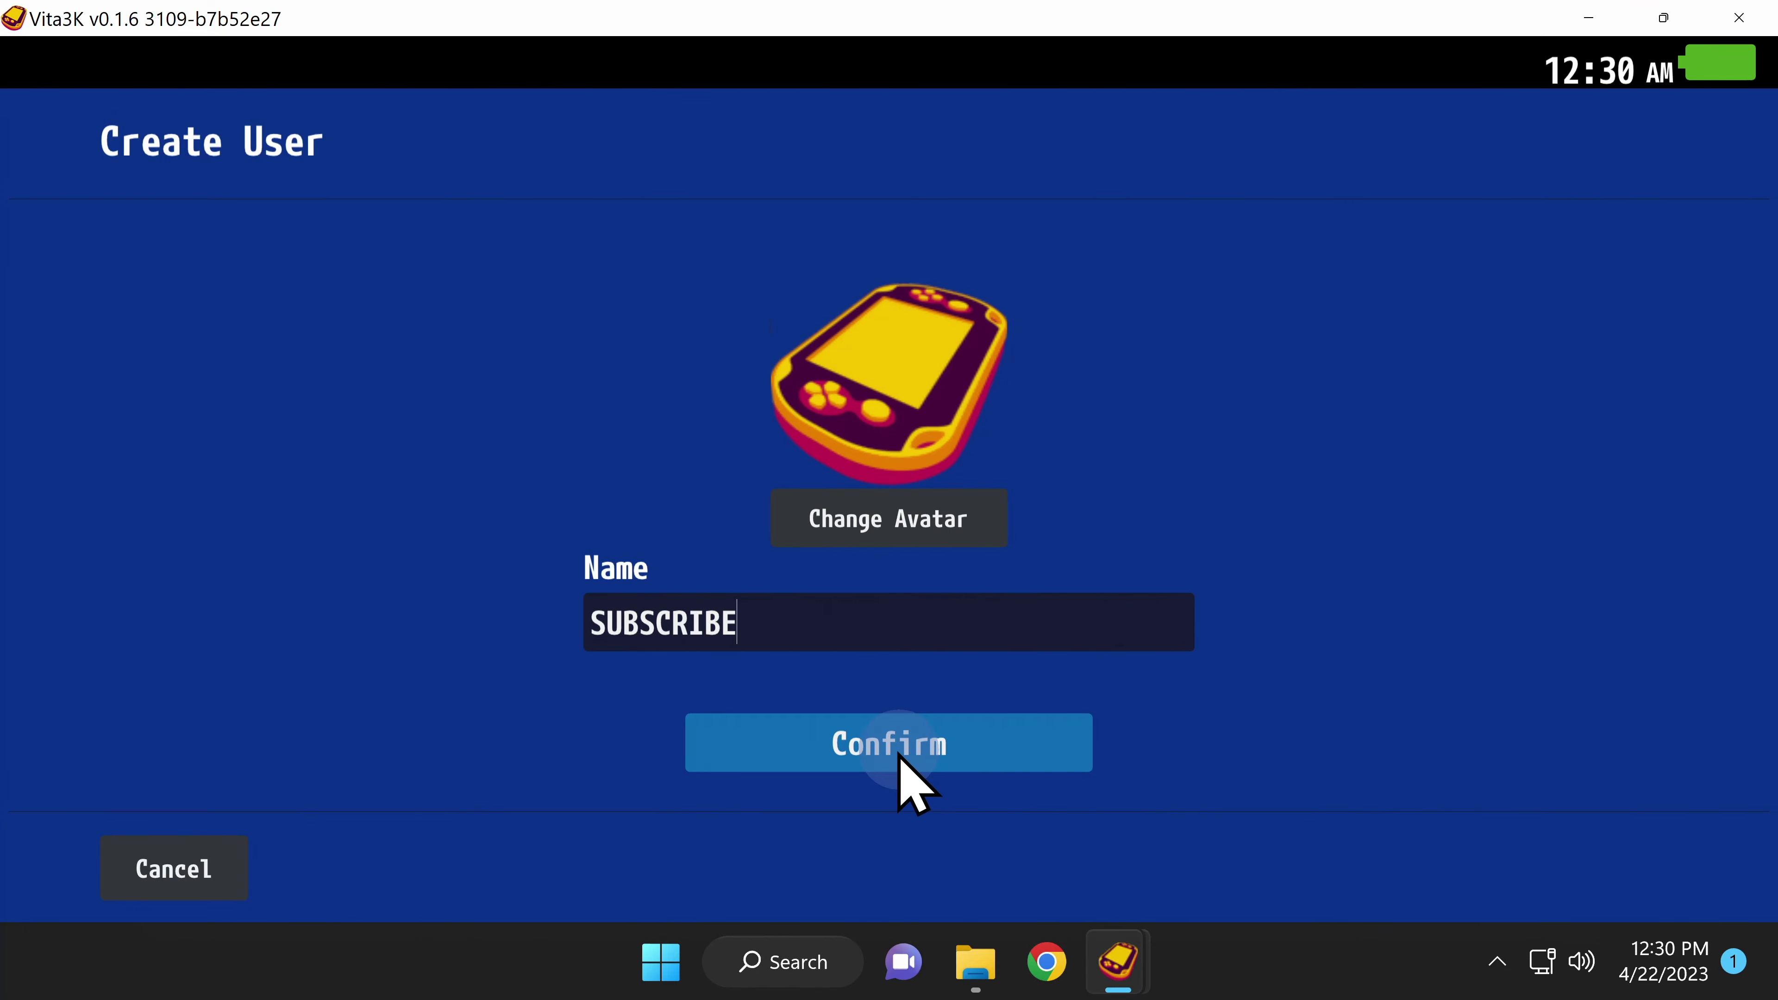
click(884, 756)
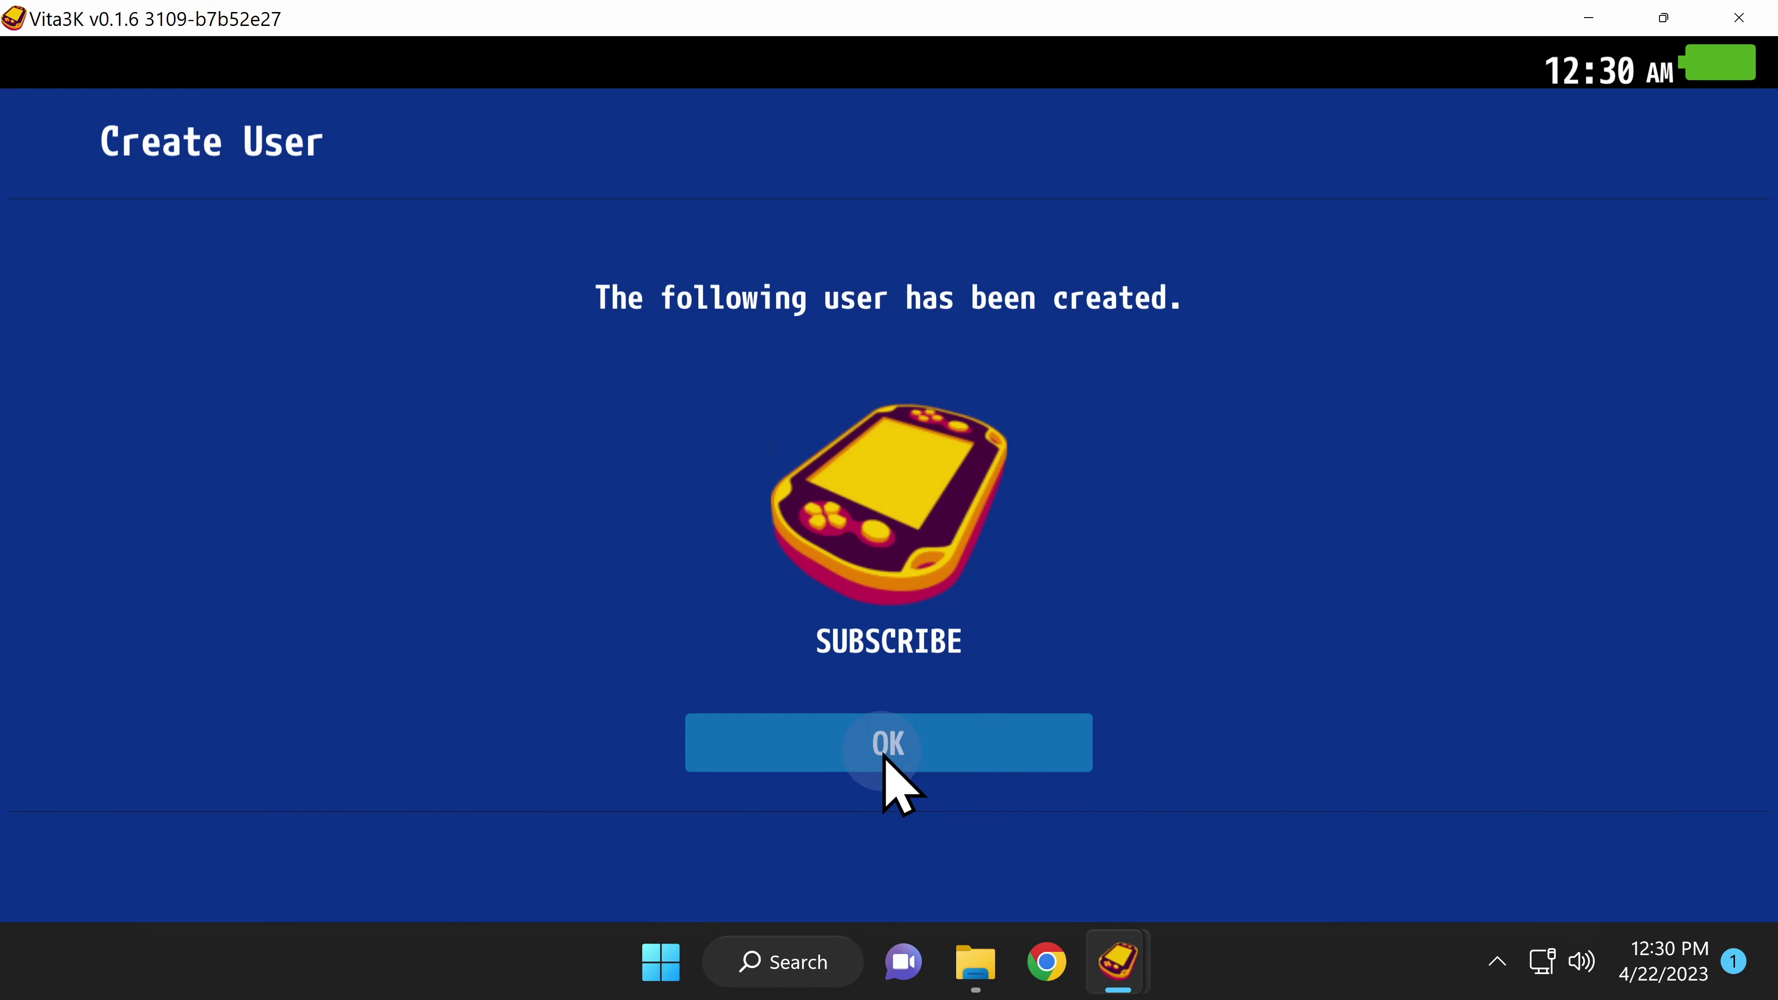
click(883, 753)
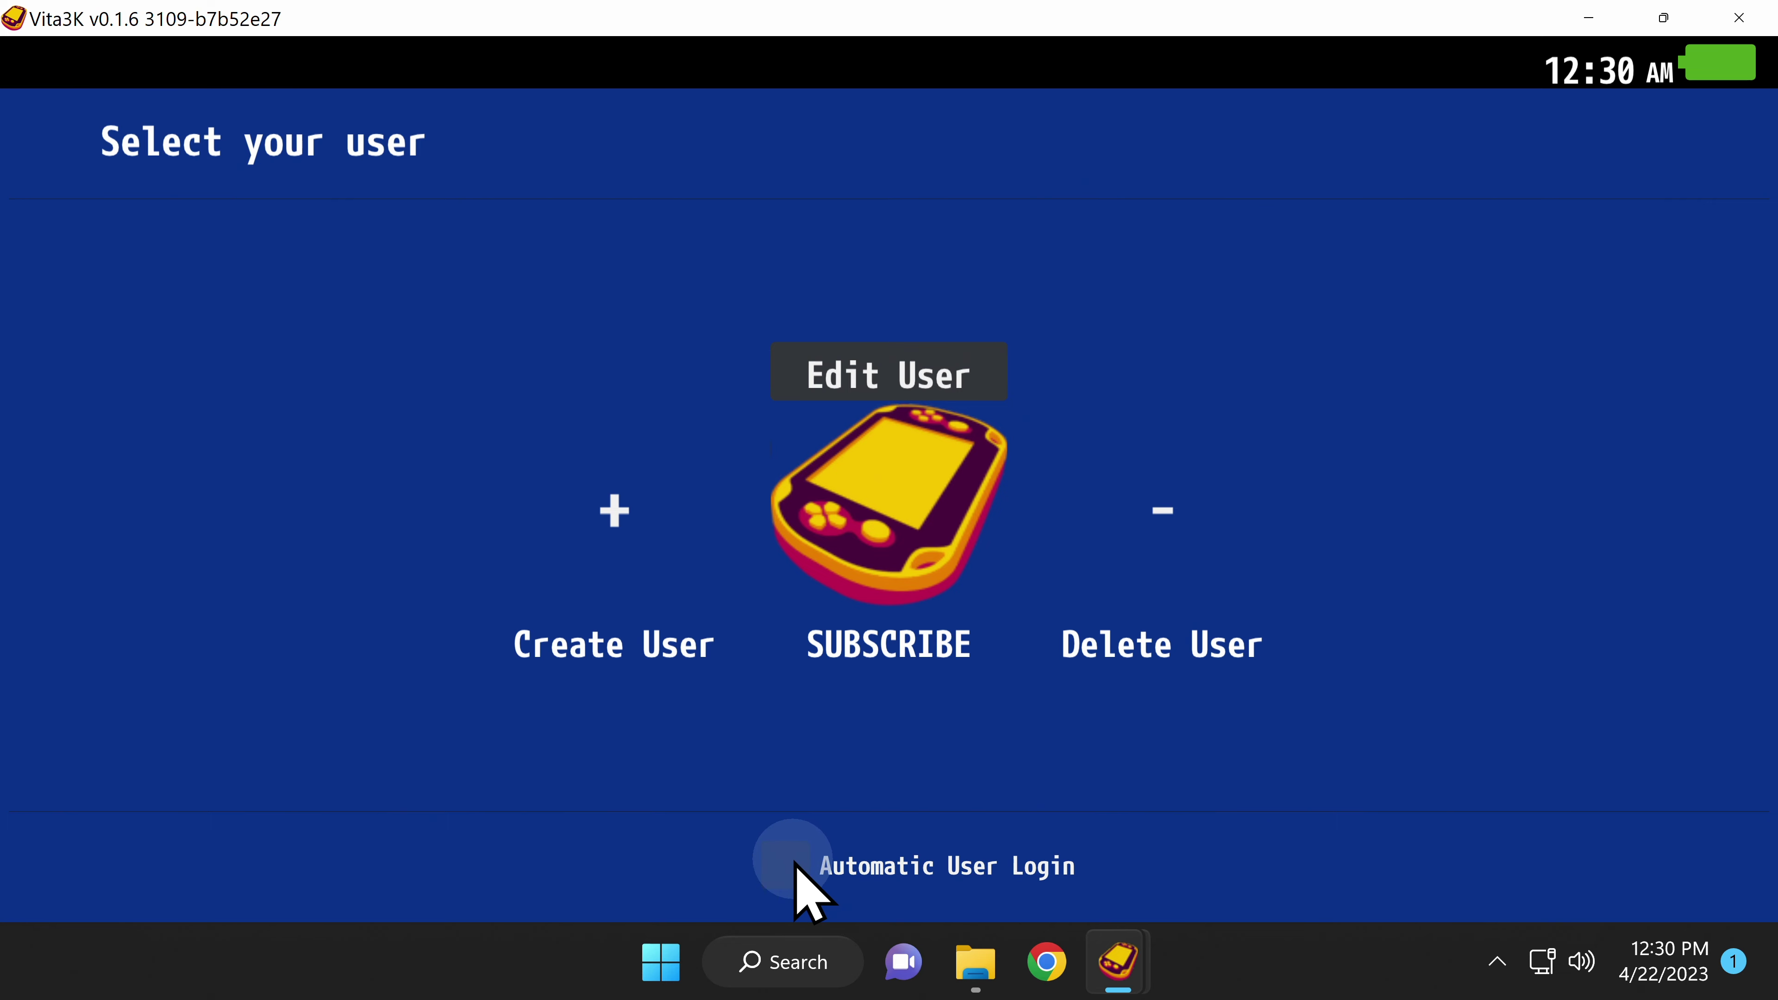
Enable Automatic User Login and sign in as SUBSCRIBE past the lock screen to the app list
click(796, 867)
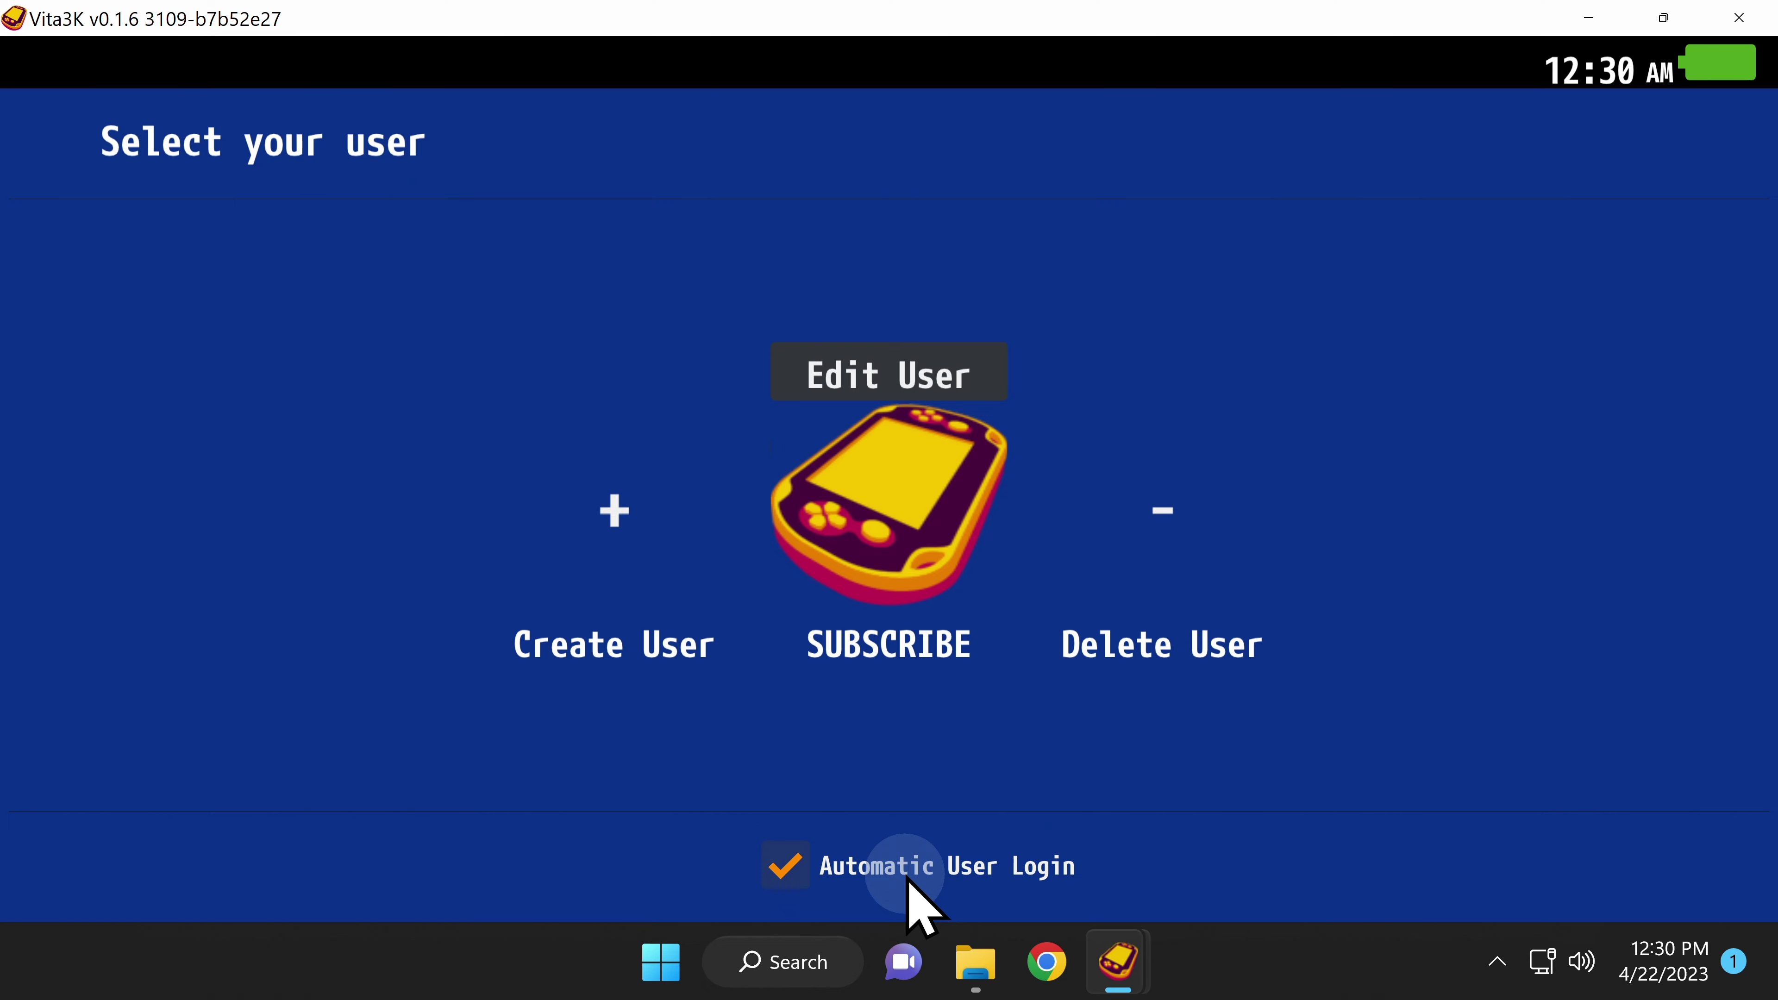
click(908, 514)
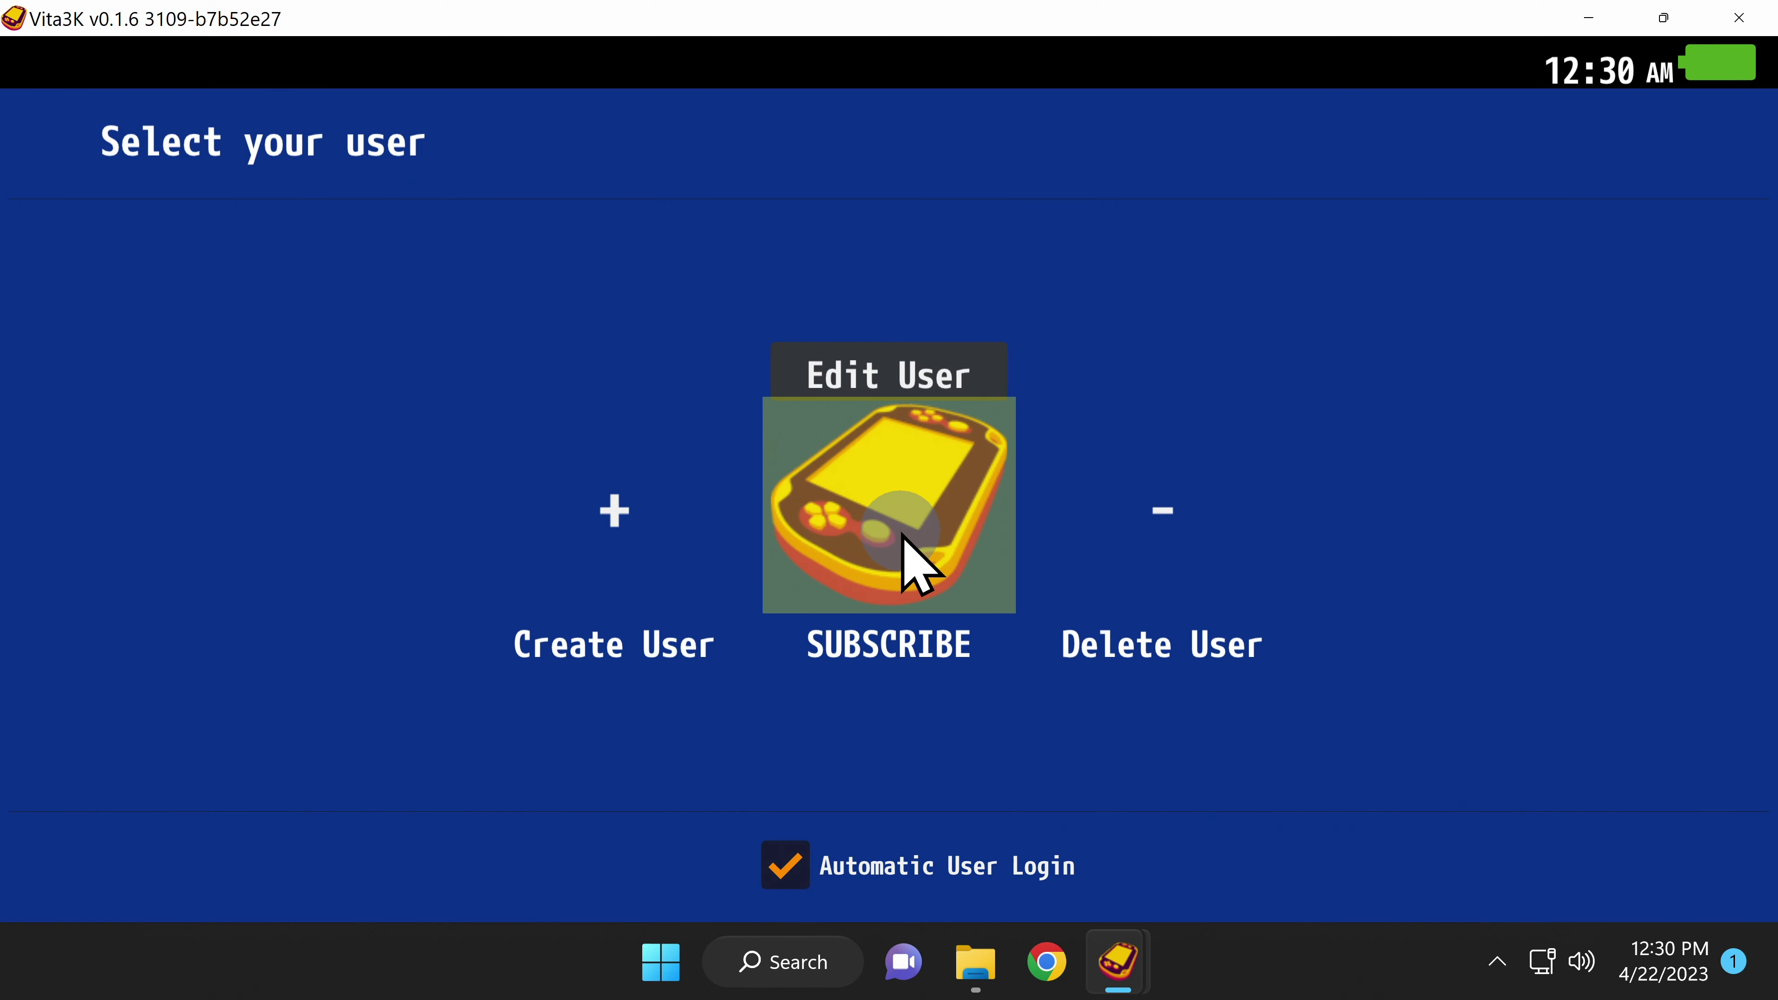
click(903, 539)
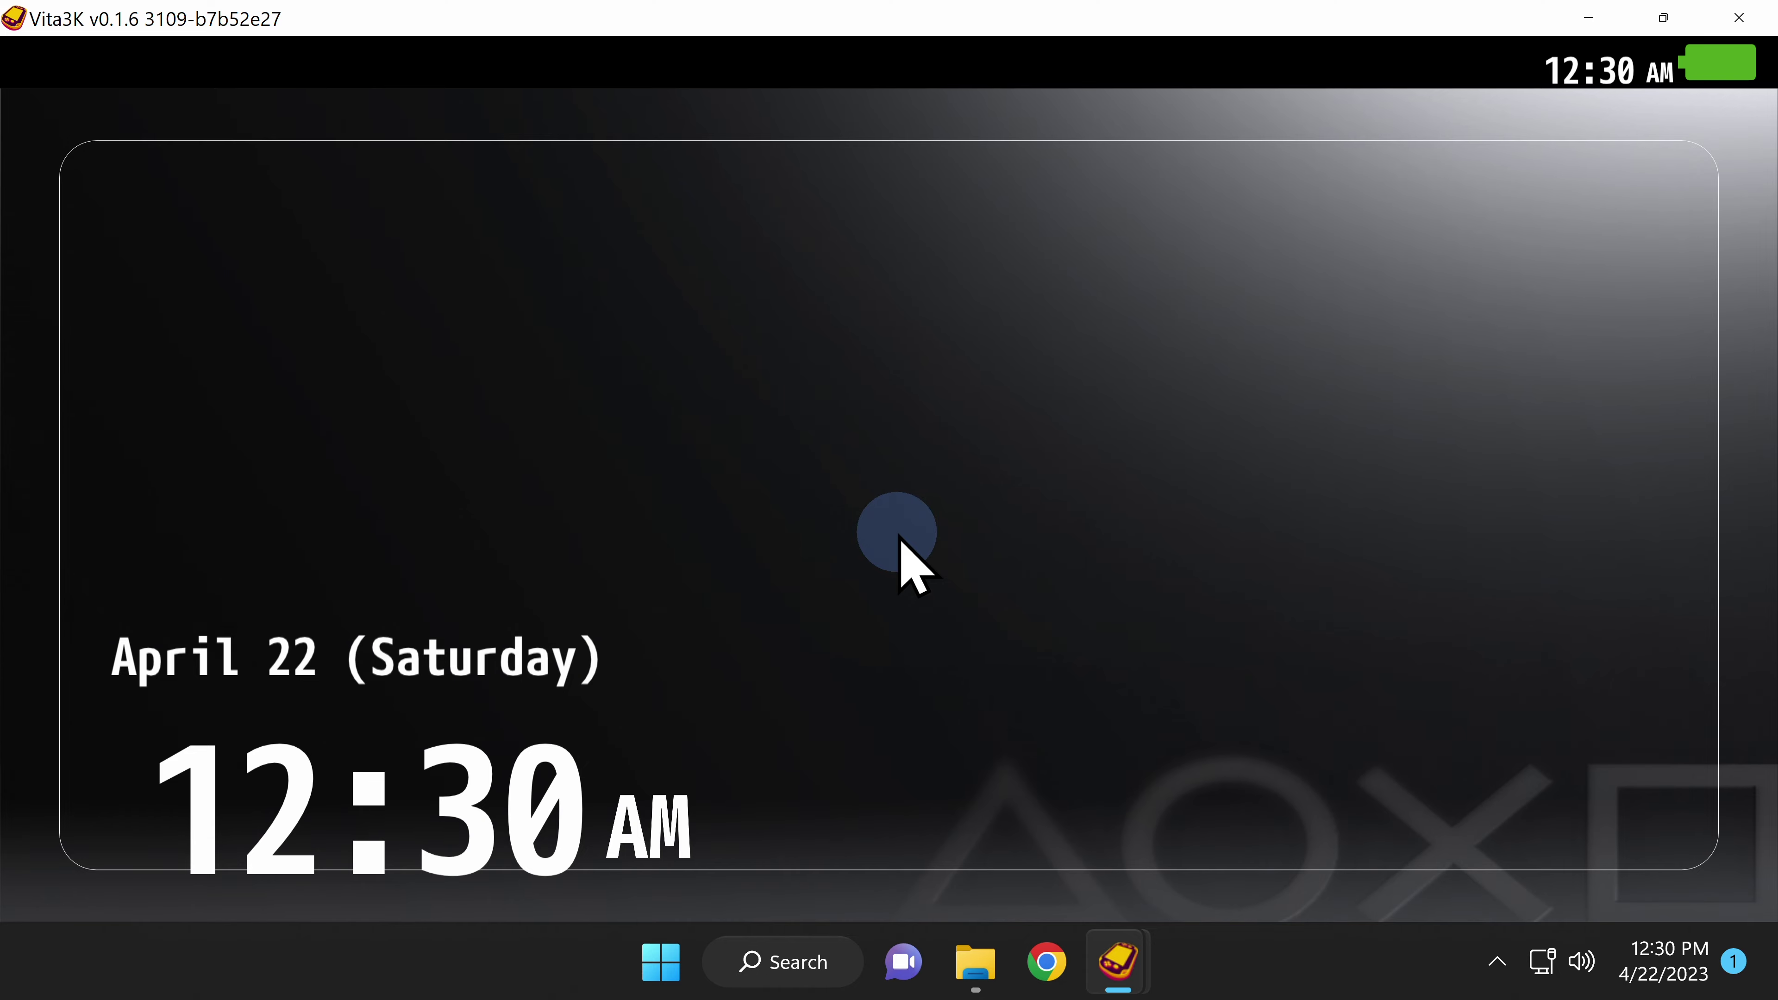
click(902, 541)
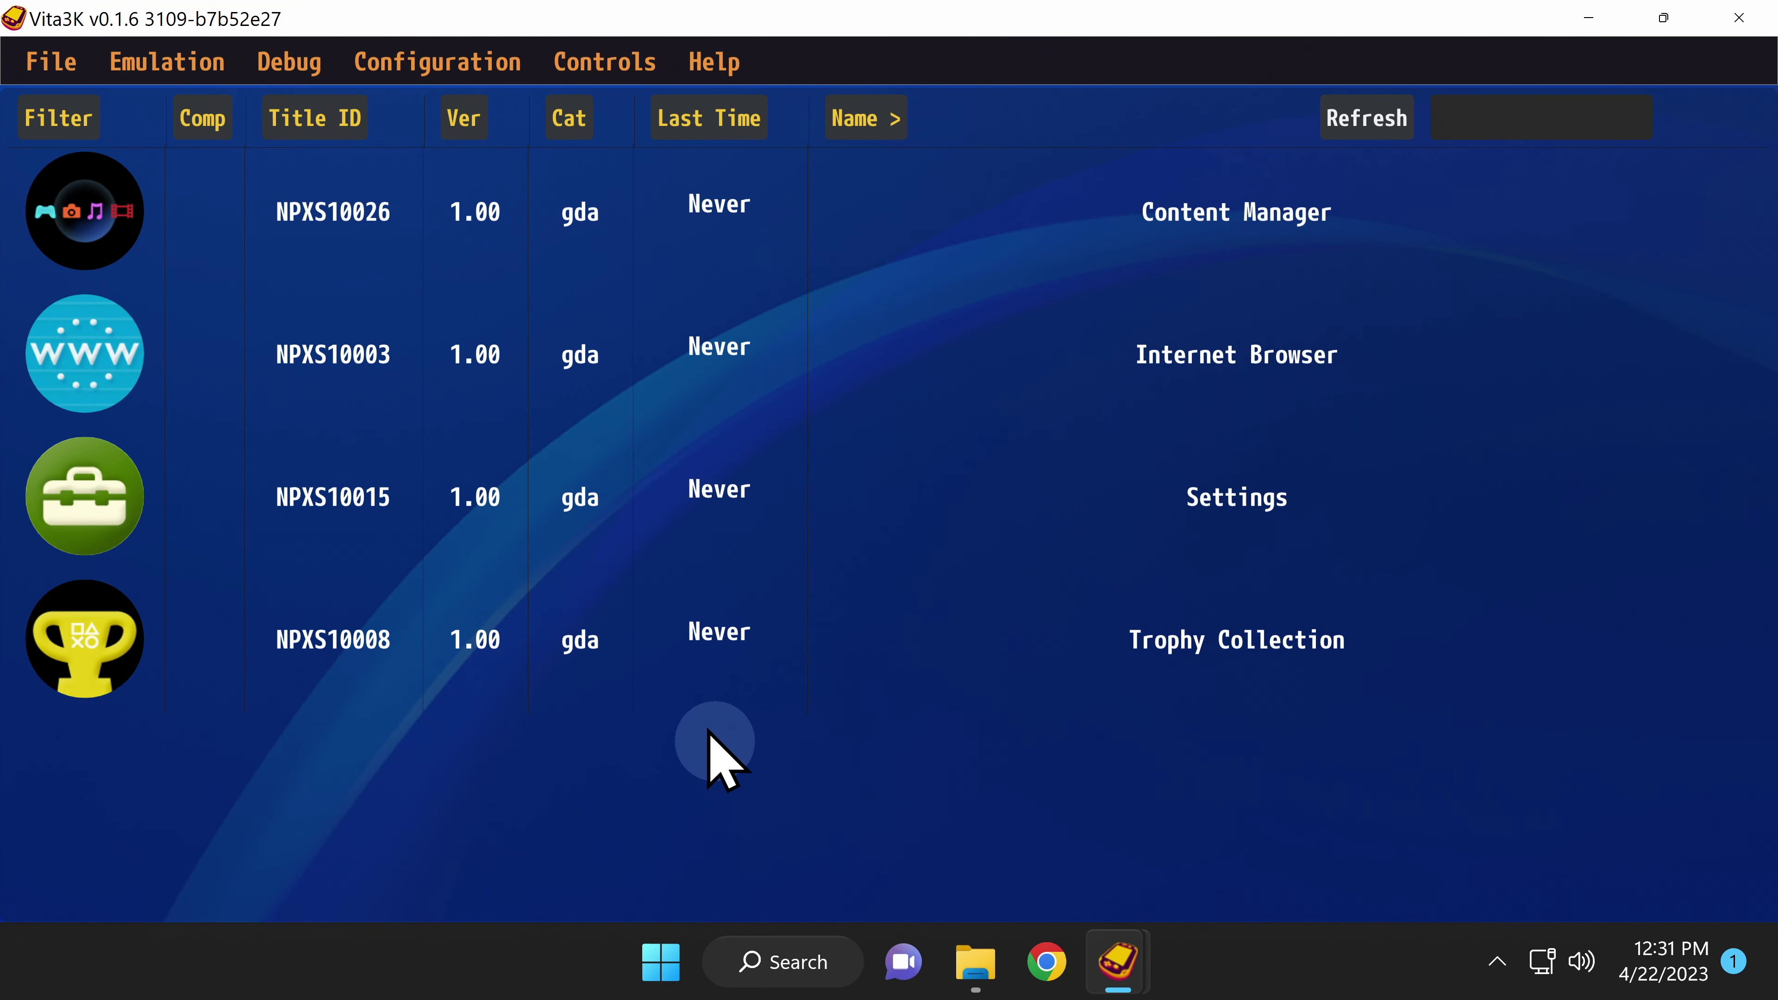
Install all archives in Downloads\Games through File > Install .zip, .vpk using folder selection
click(49, 105)
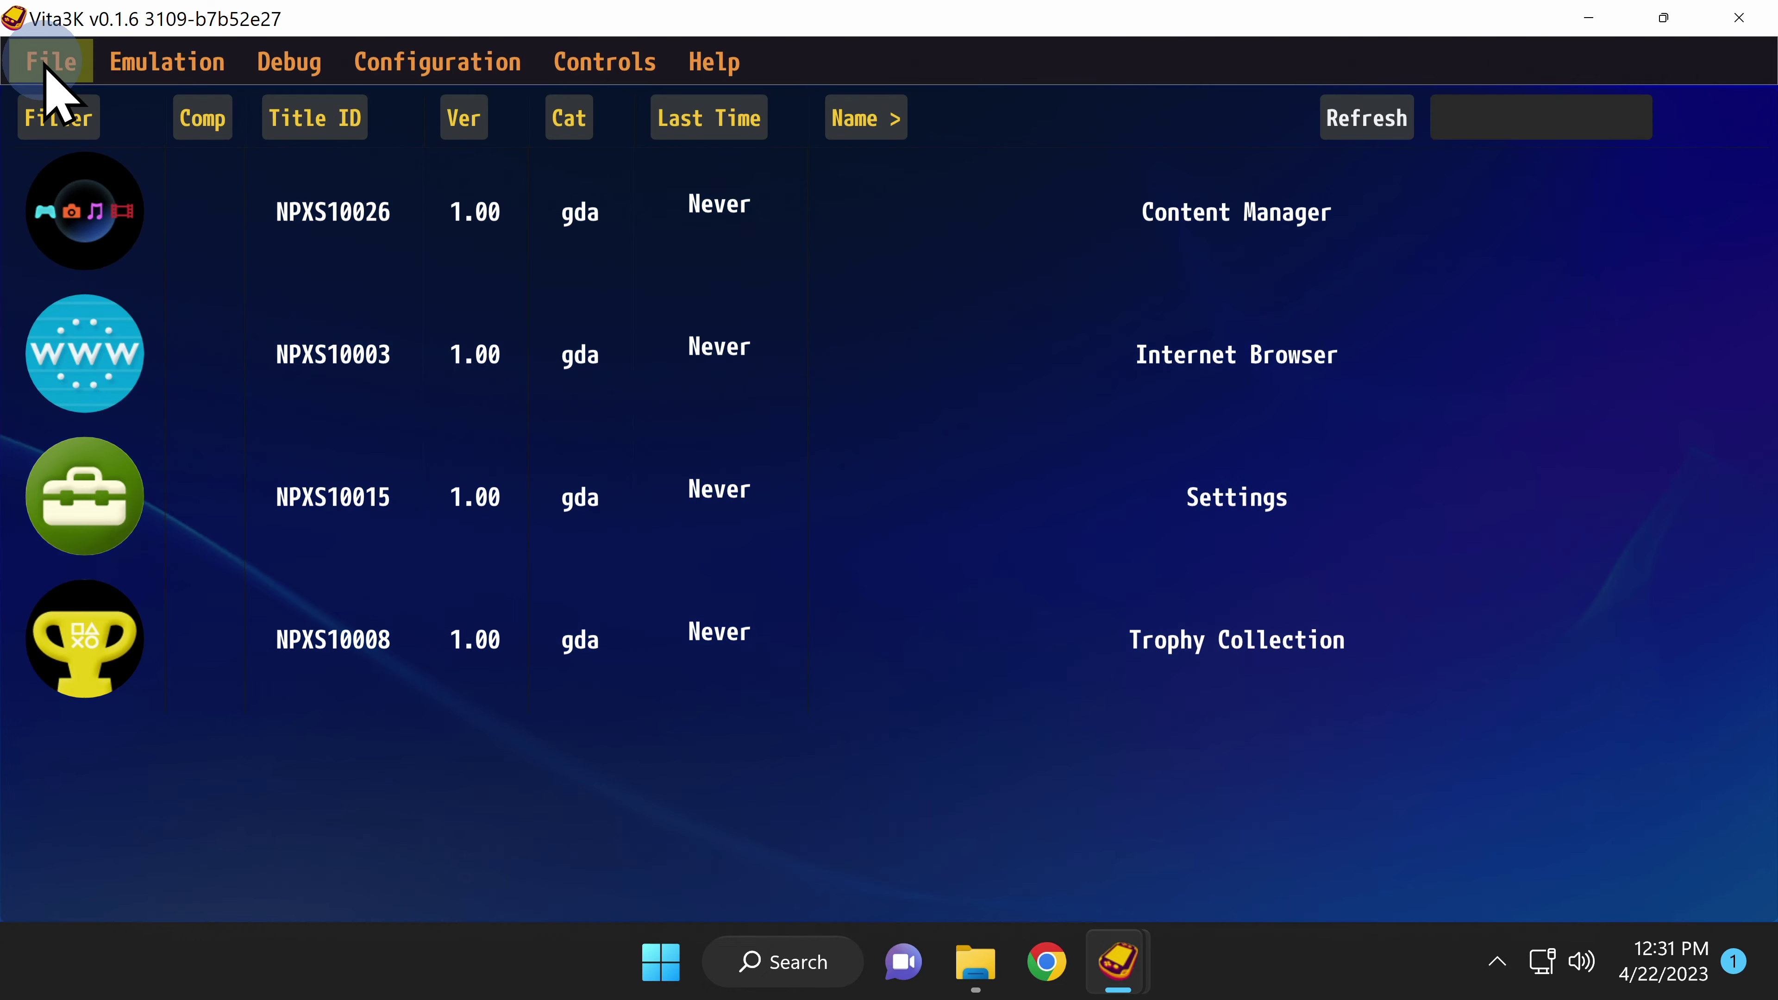
click(52, 64)
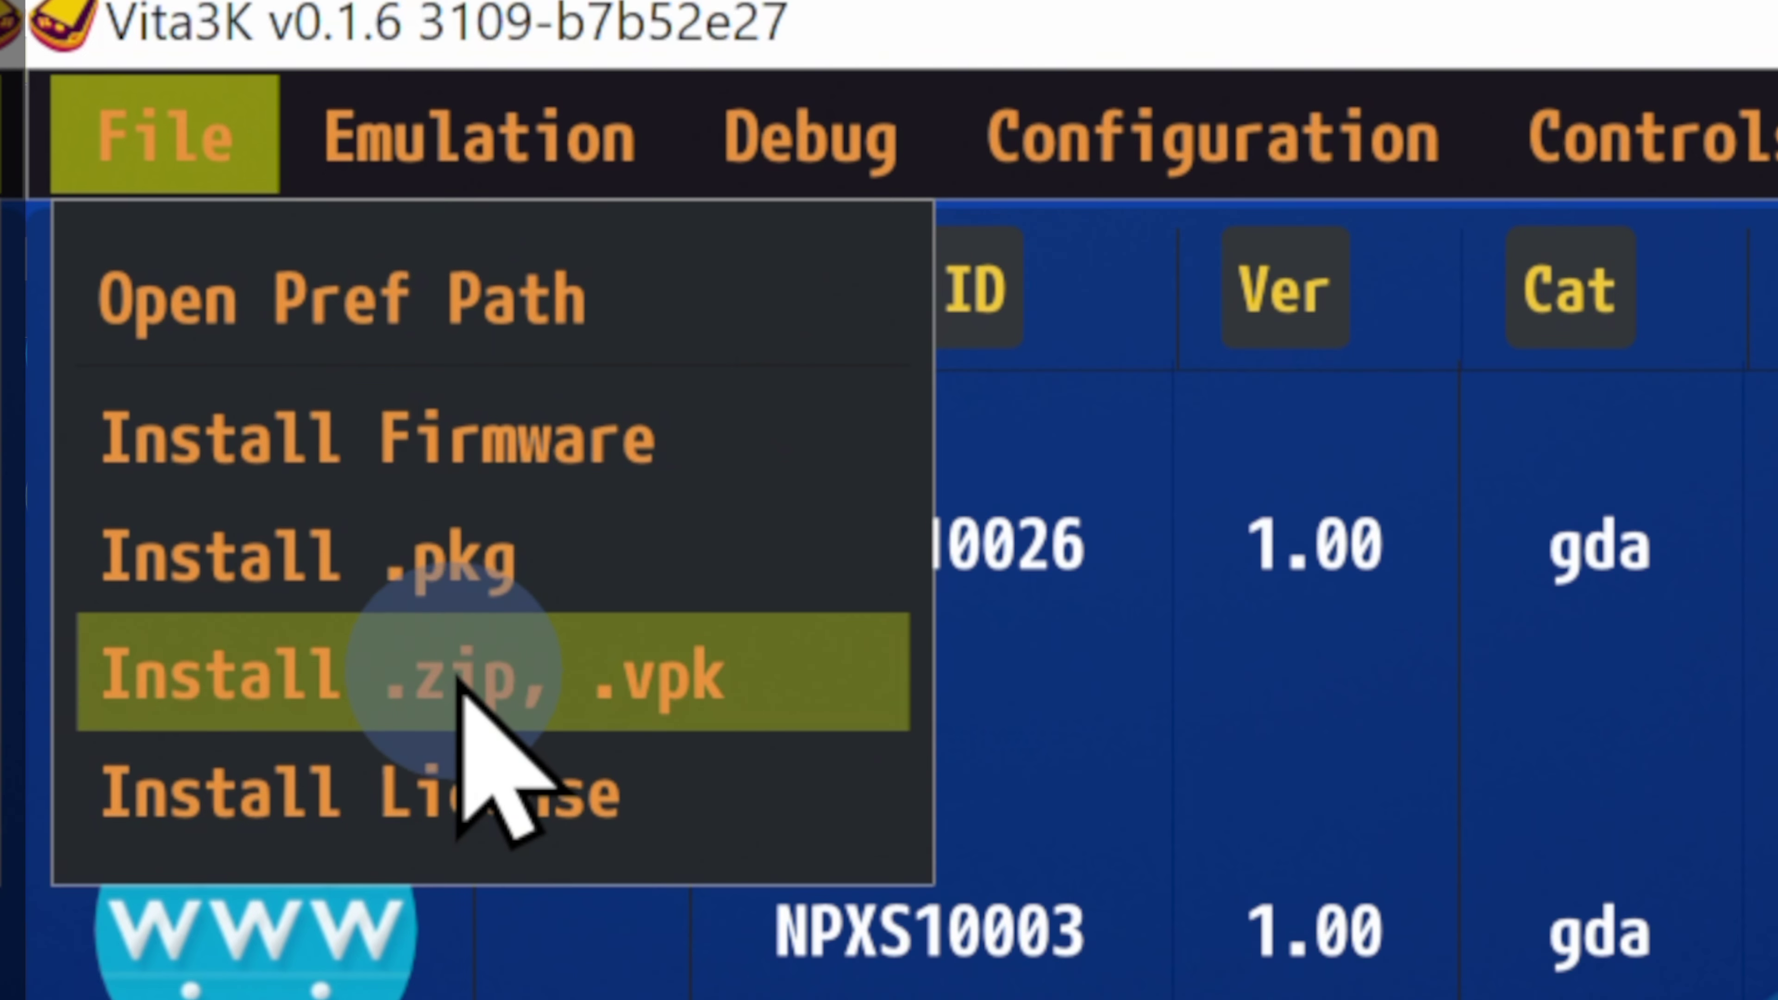
click(345, 674)
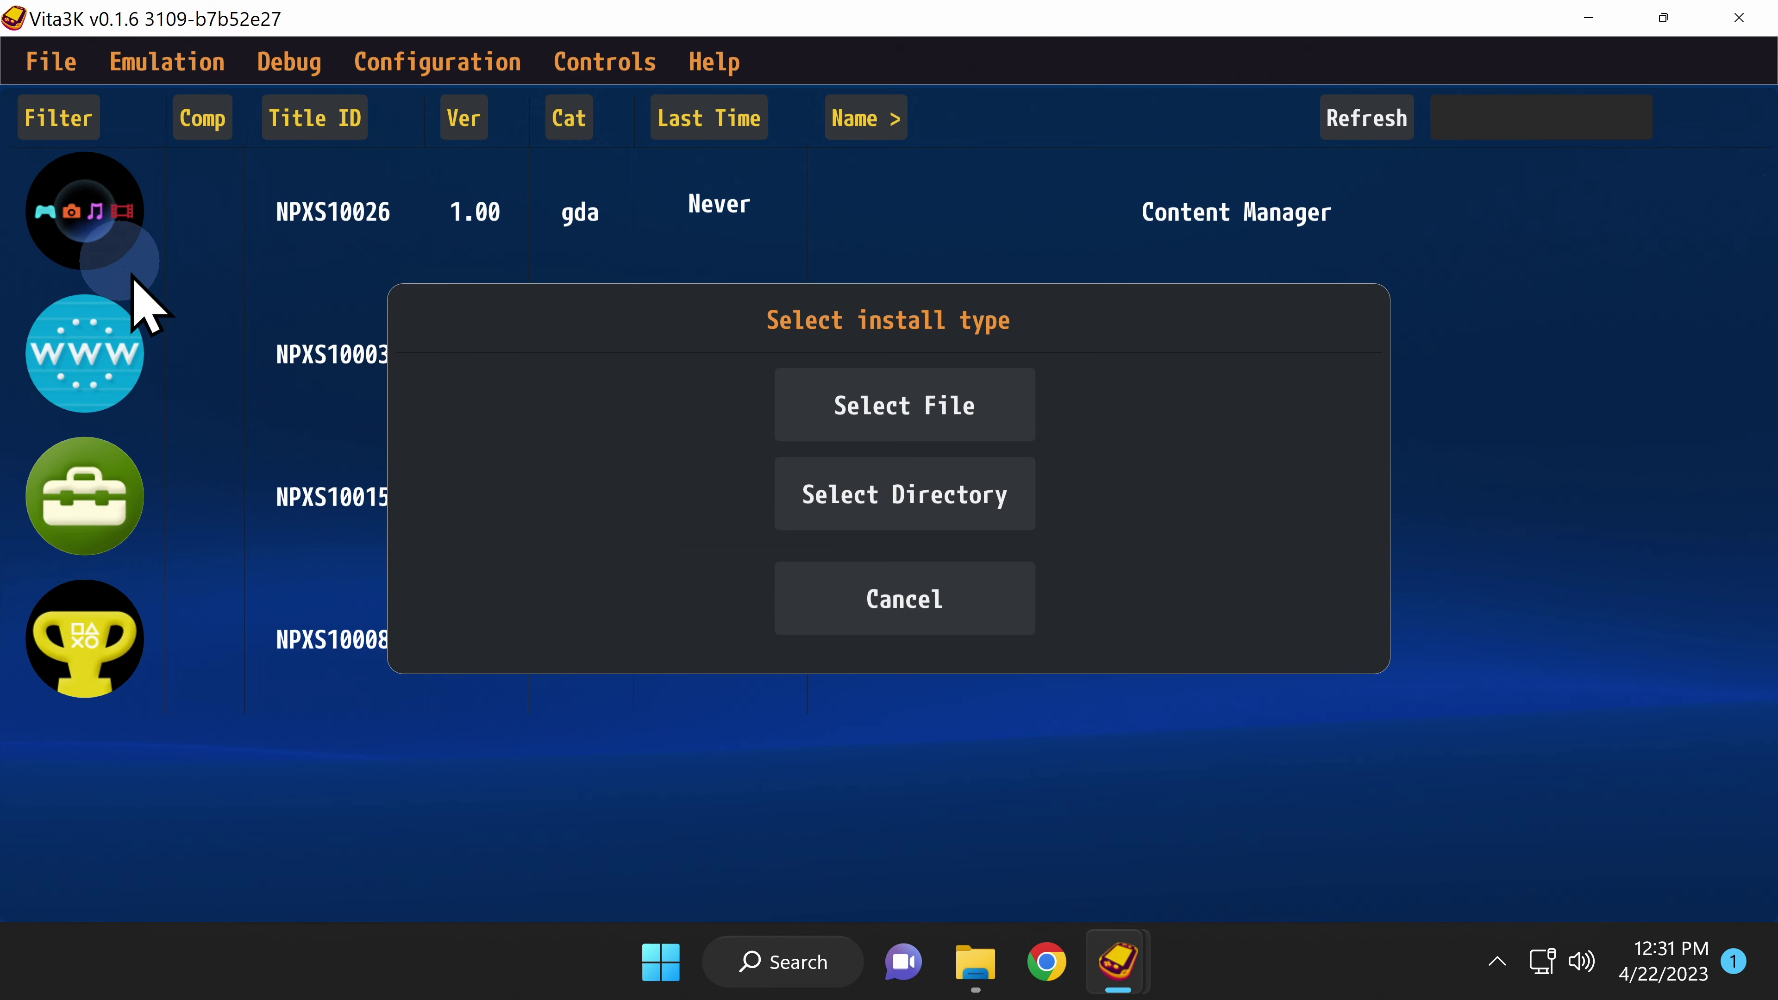
click(903, 539)
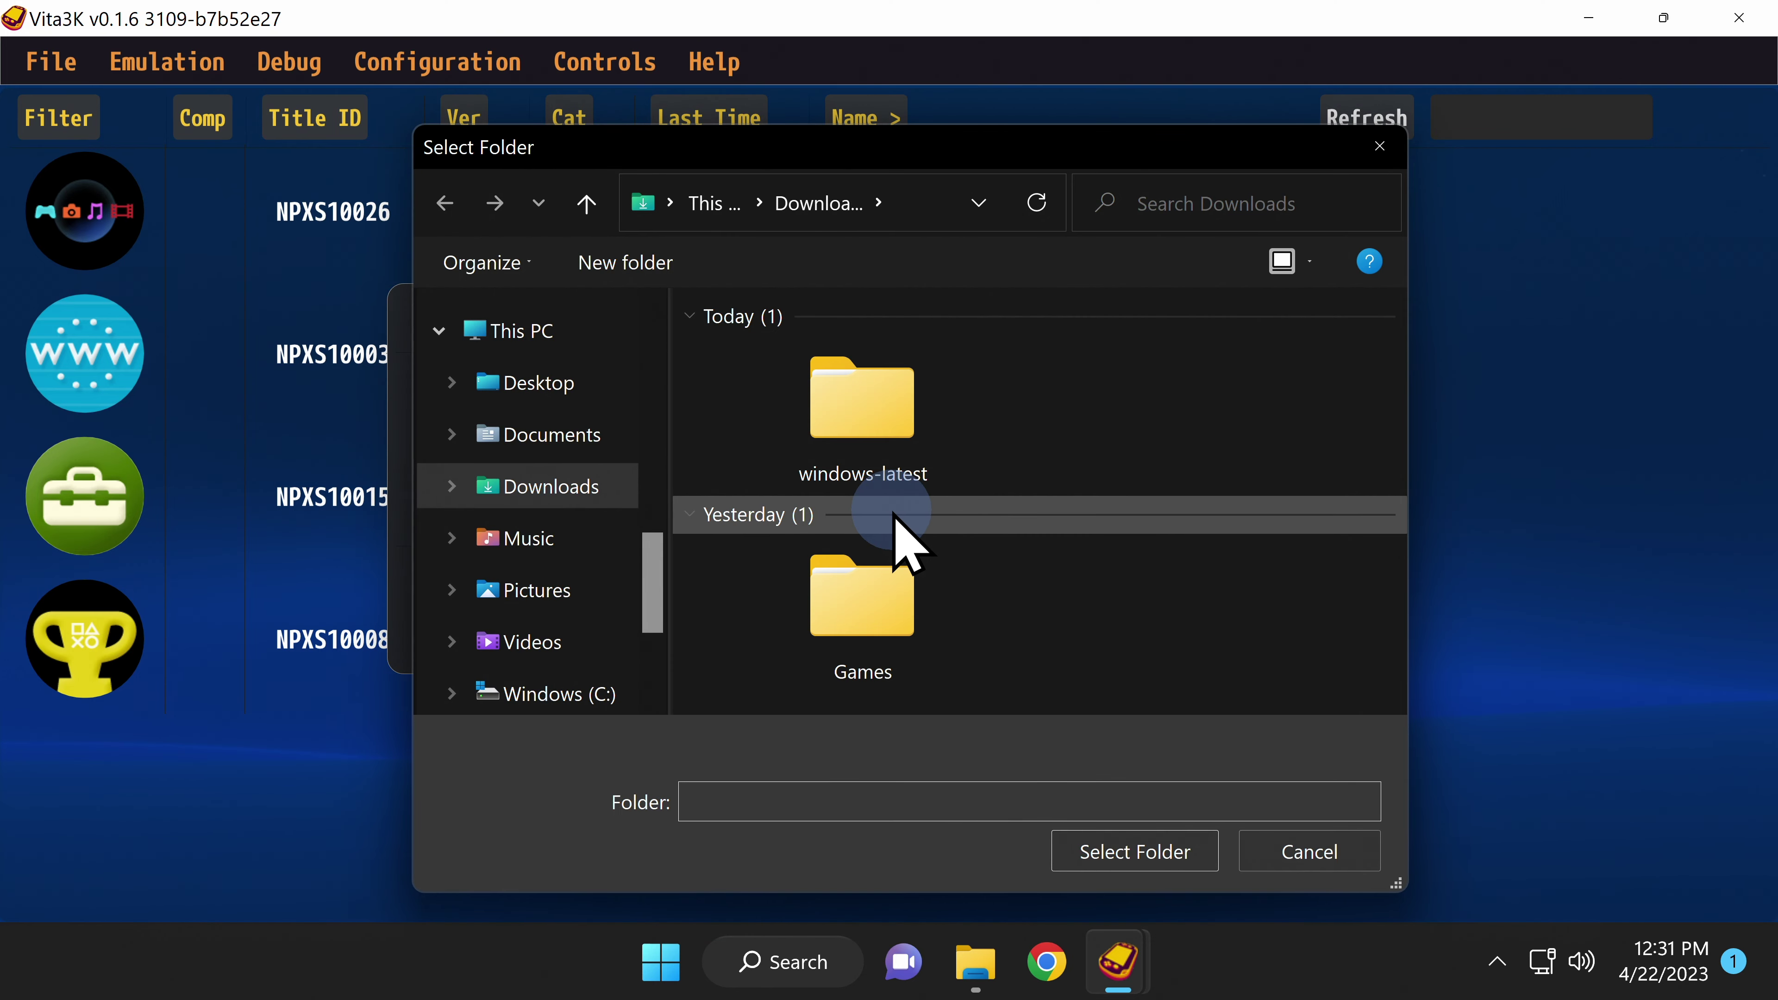
click(862, 576)
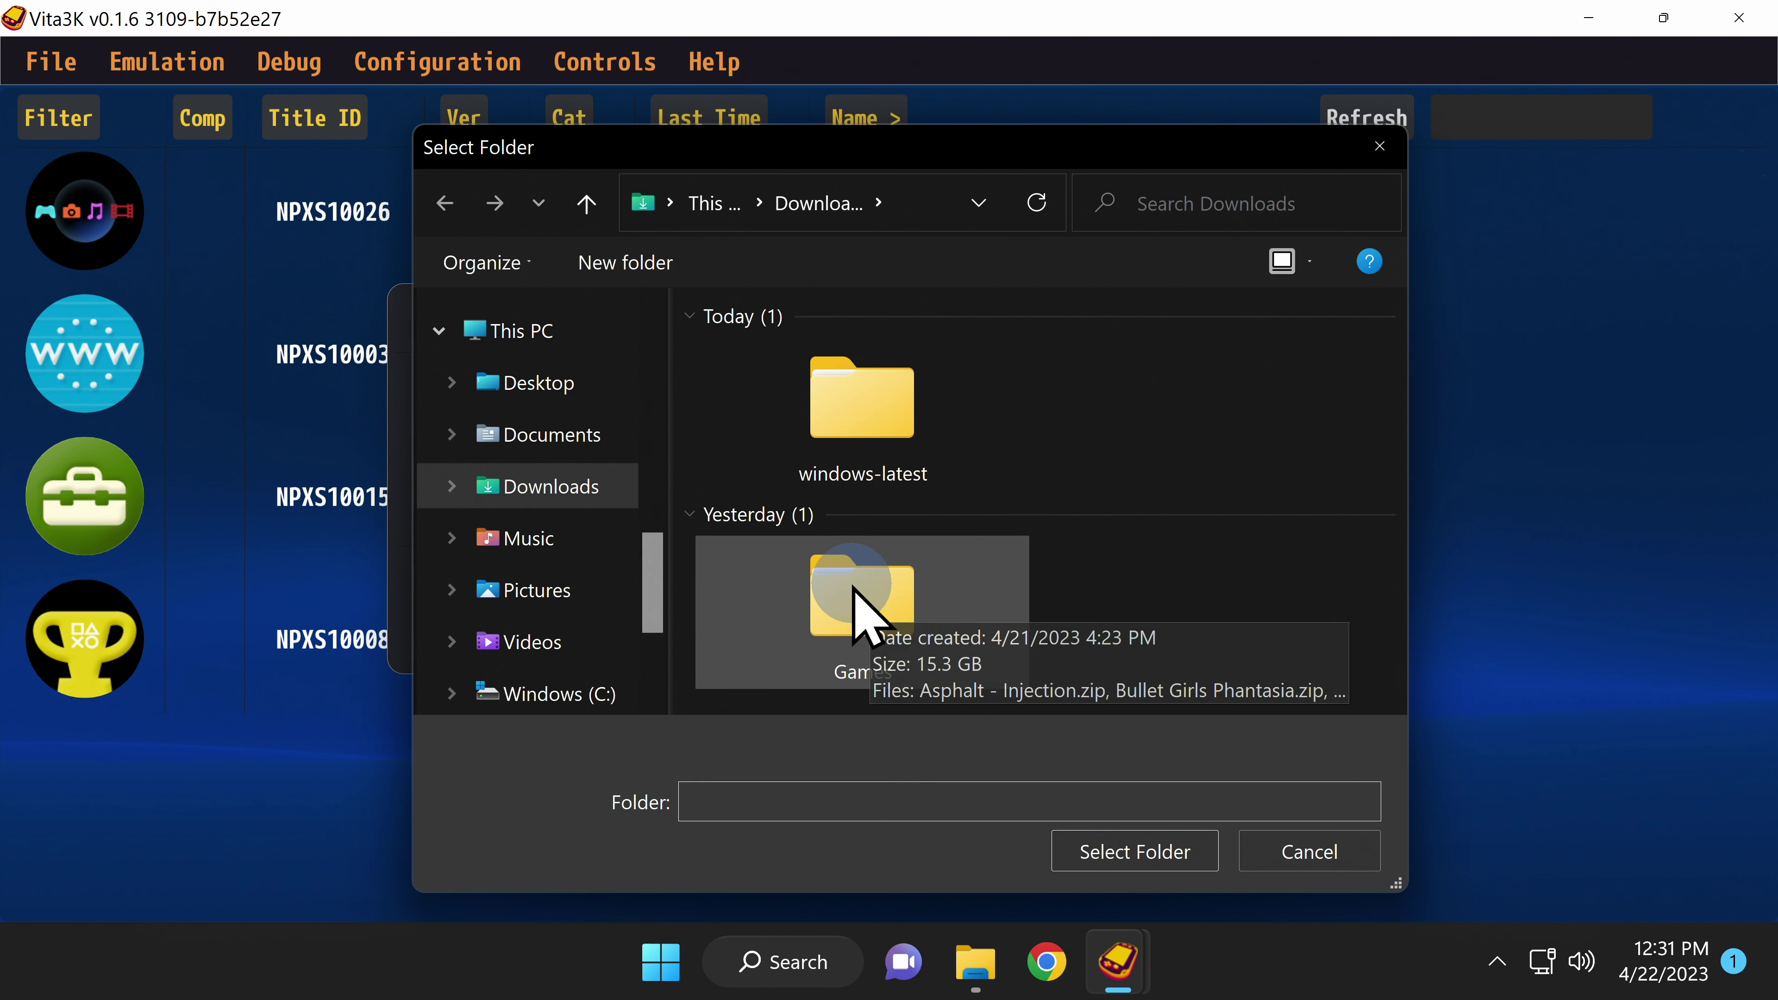
click(865, 592)
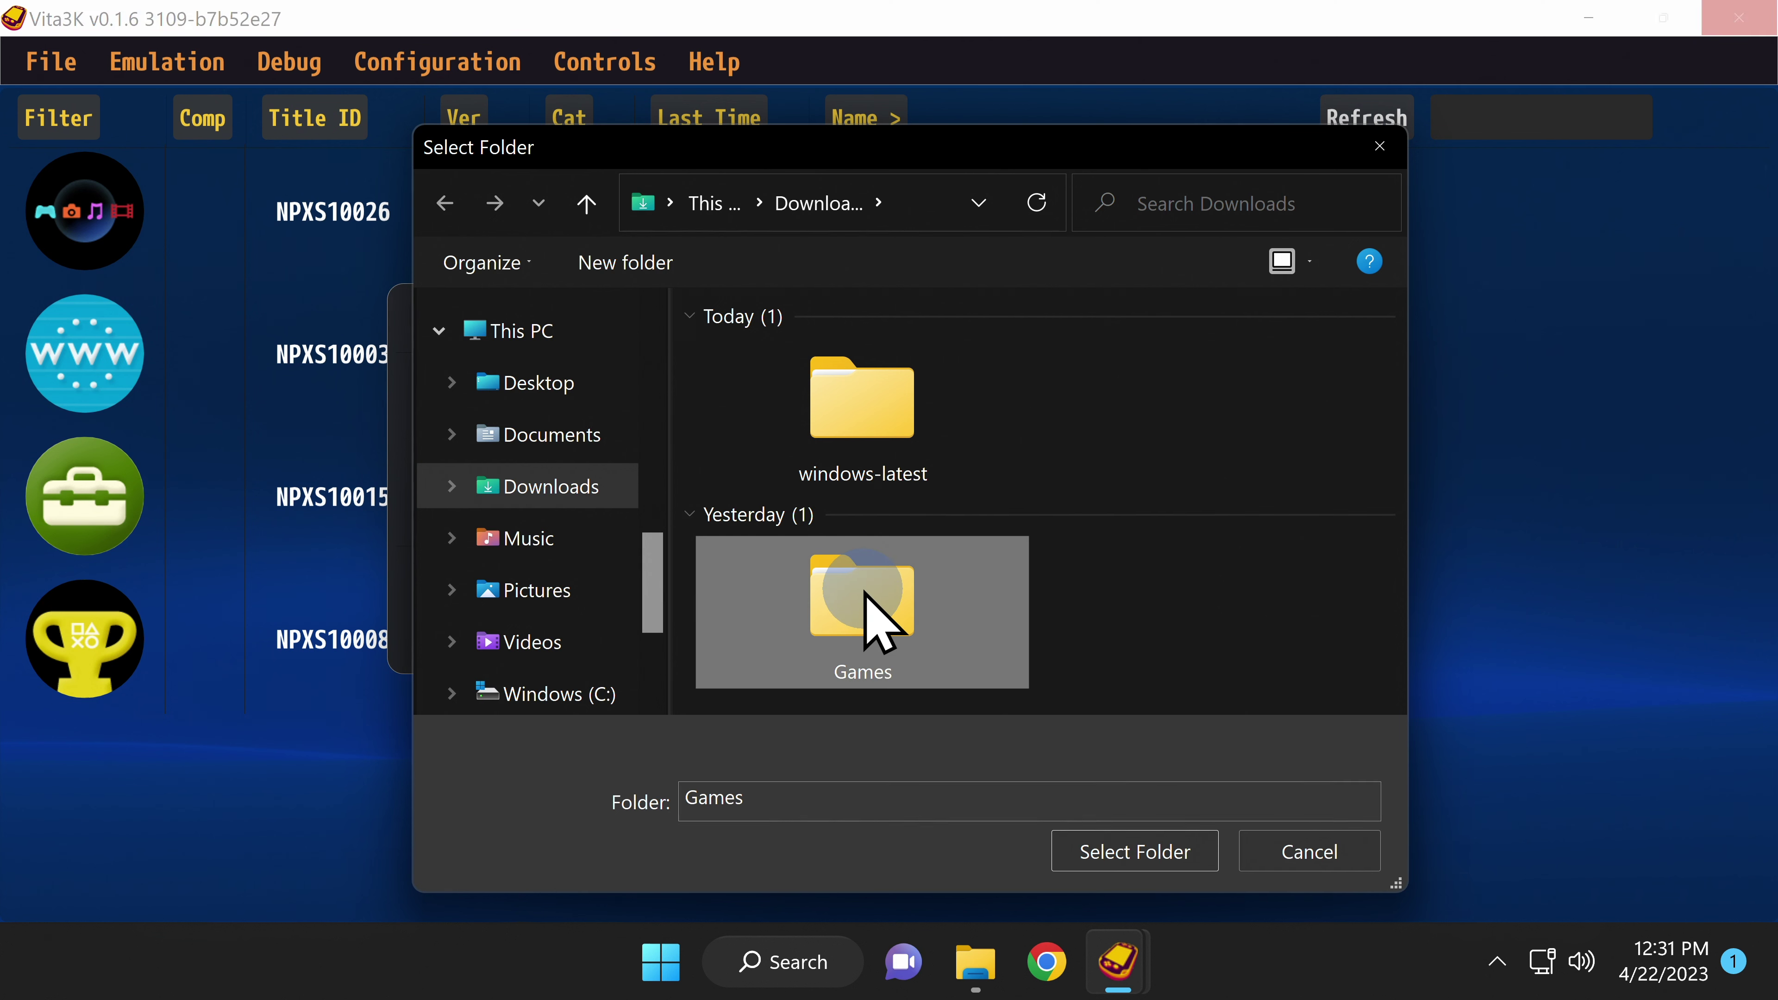
click(1133, 852)
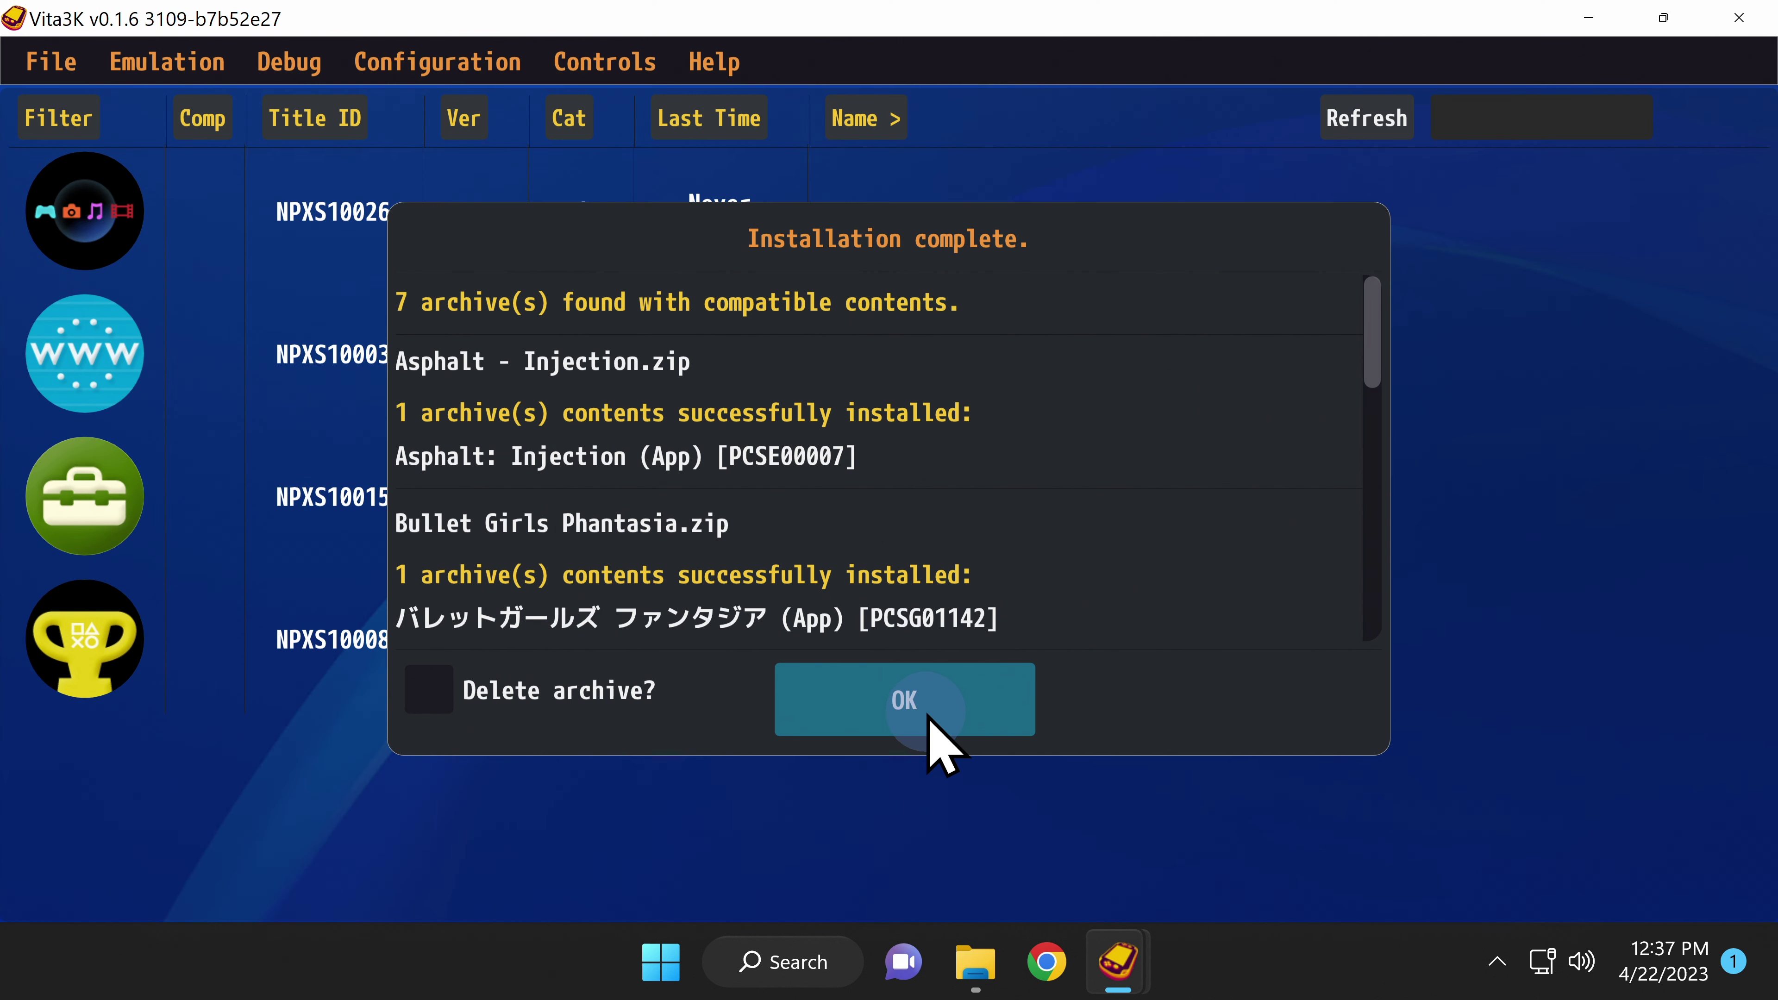
Close the Installation complete summary and scroll the app list to Asphalt: Injection (PCSE00007)
click(935, 727)
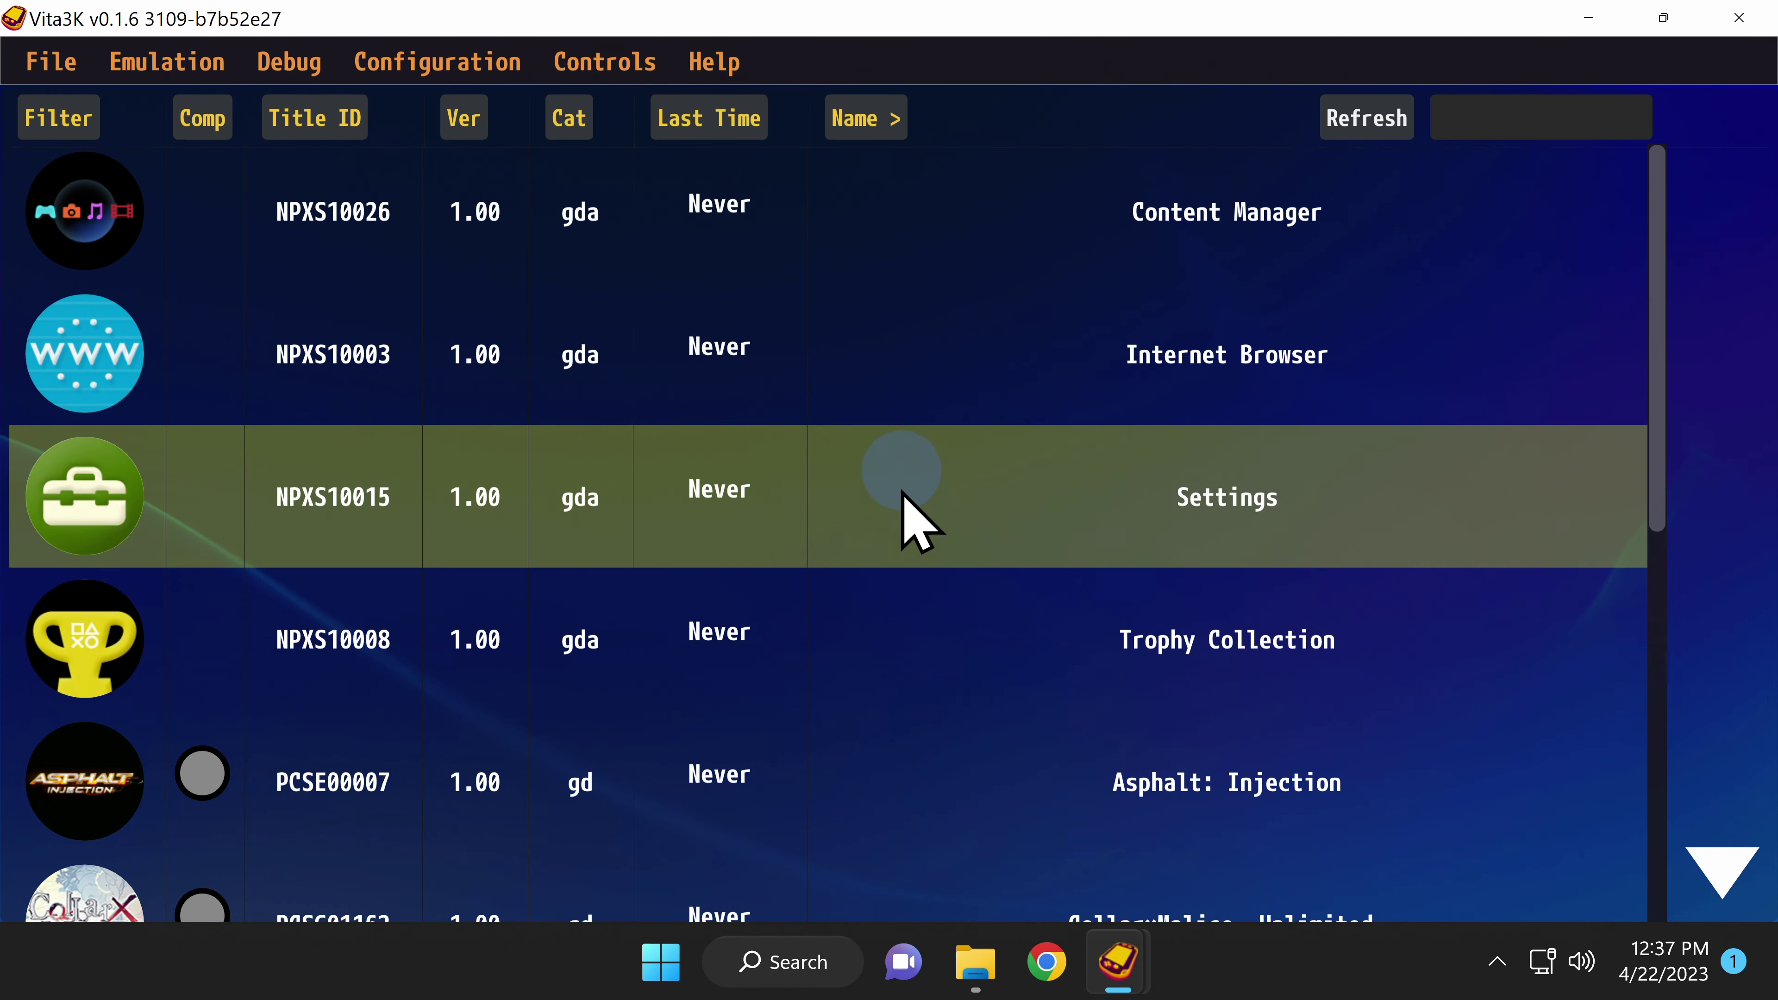
scroll(903, 728, down, 5)
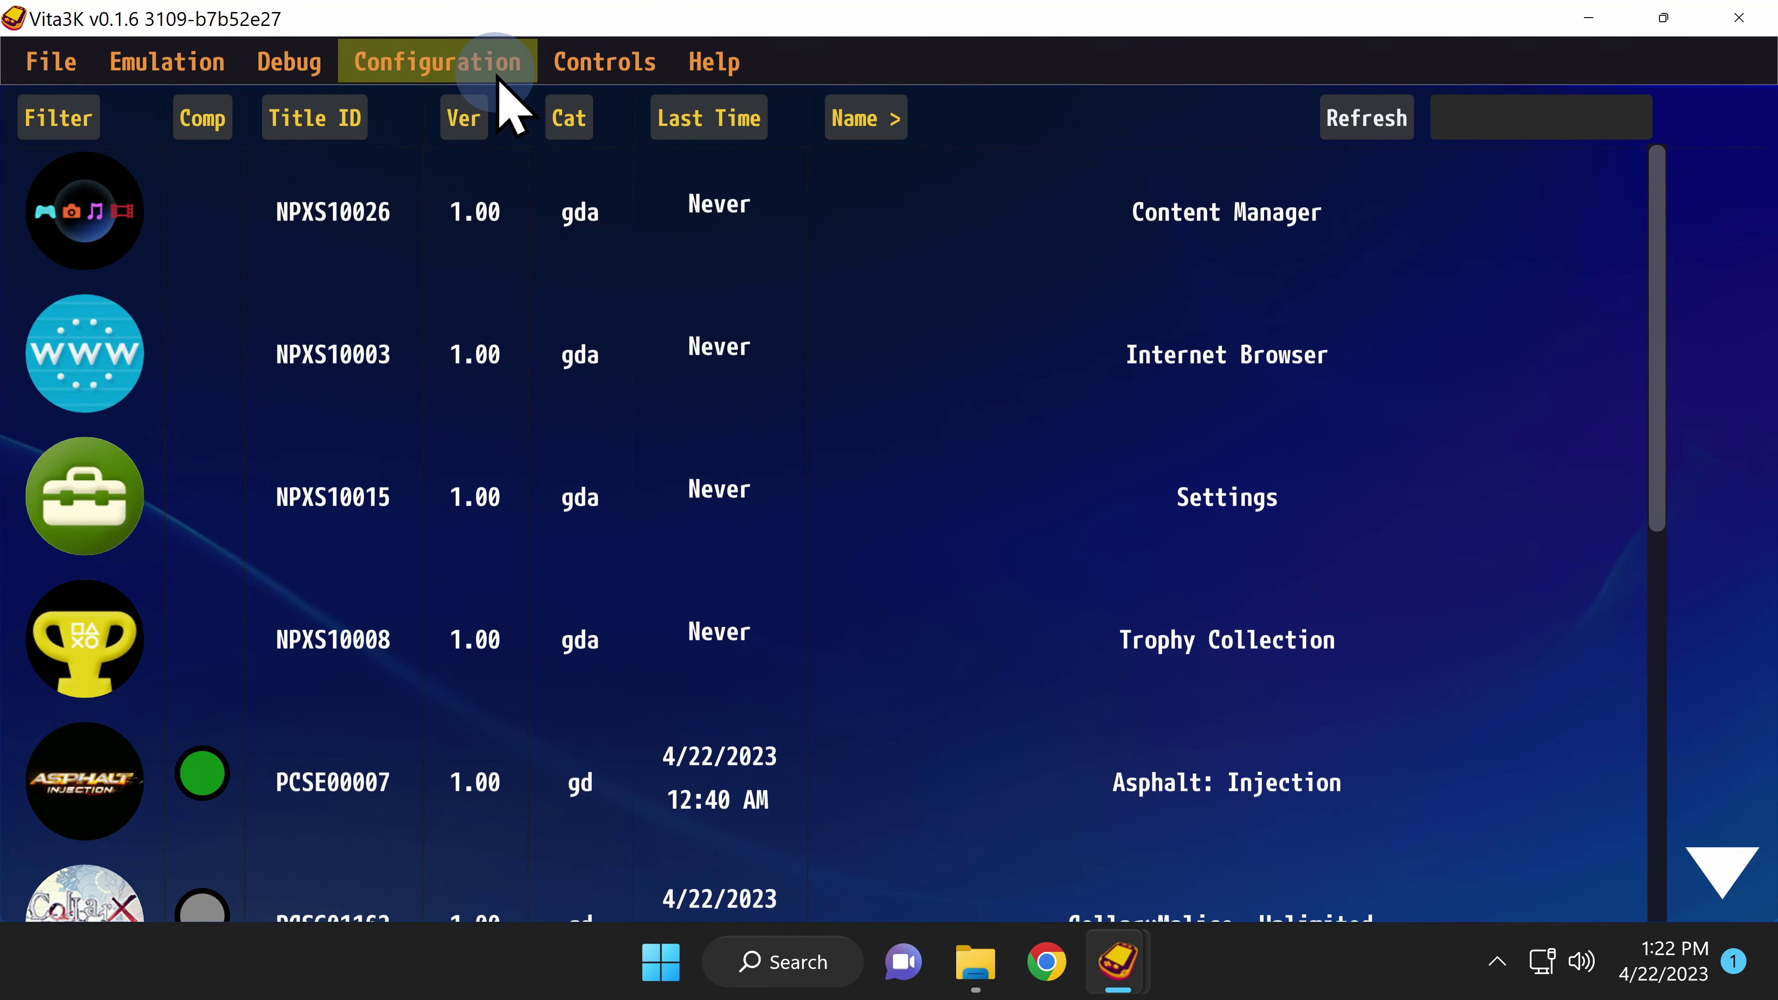
Enable Boot apps in full screen, untick Using theme background on the GUI tab, and save
click(498, 77)
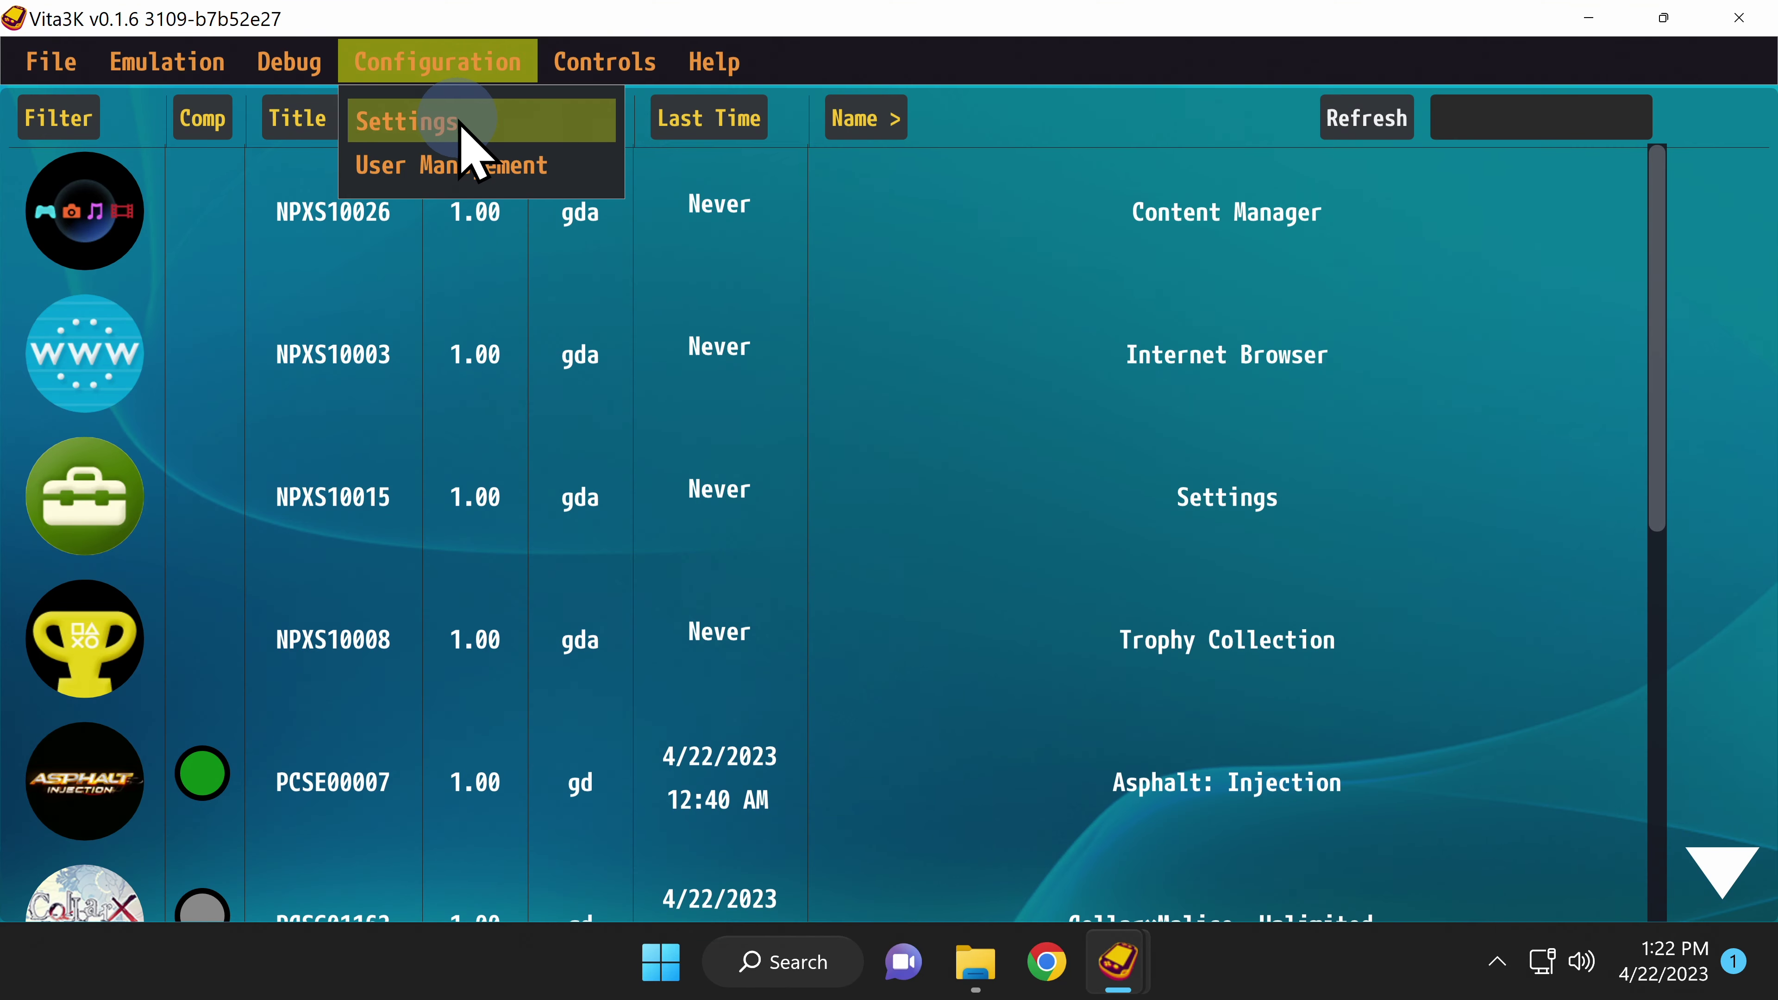
click(473, 152)
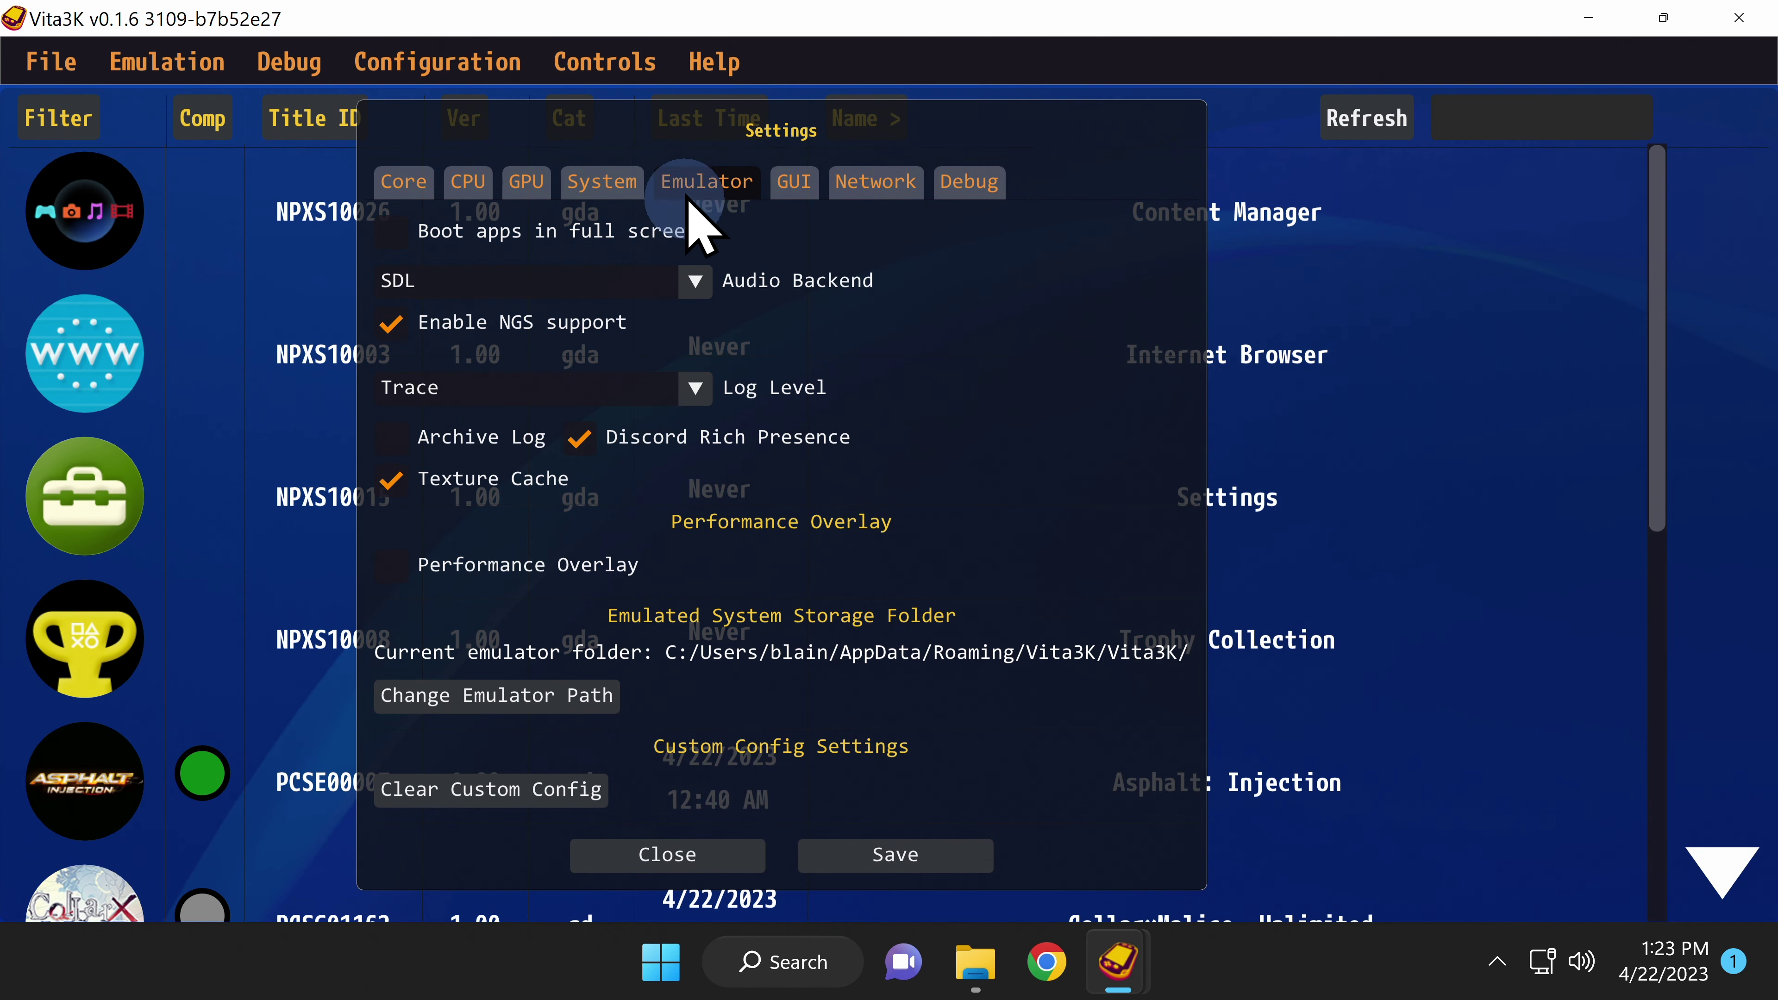
click(722, 177)
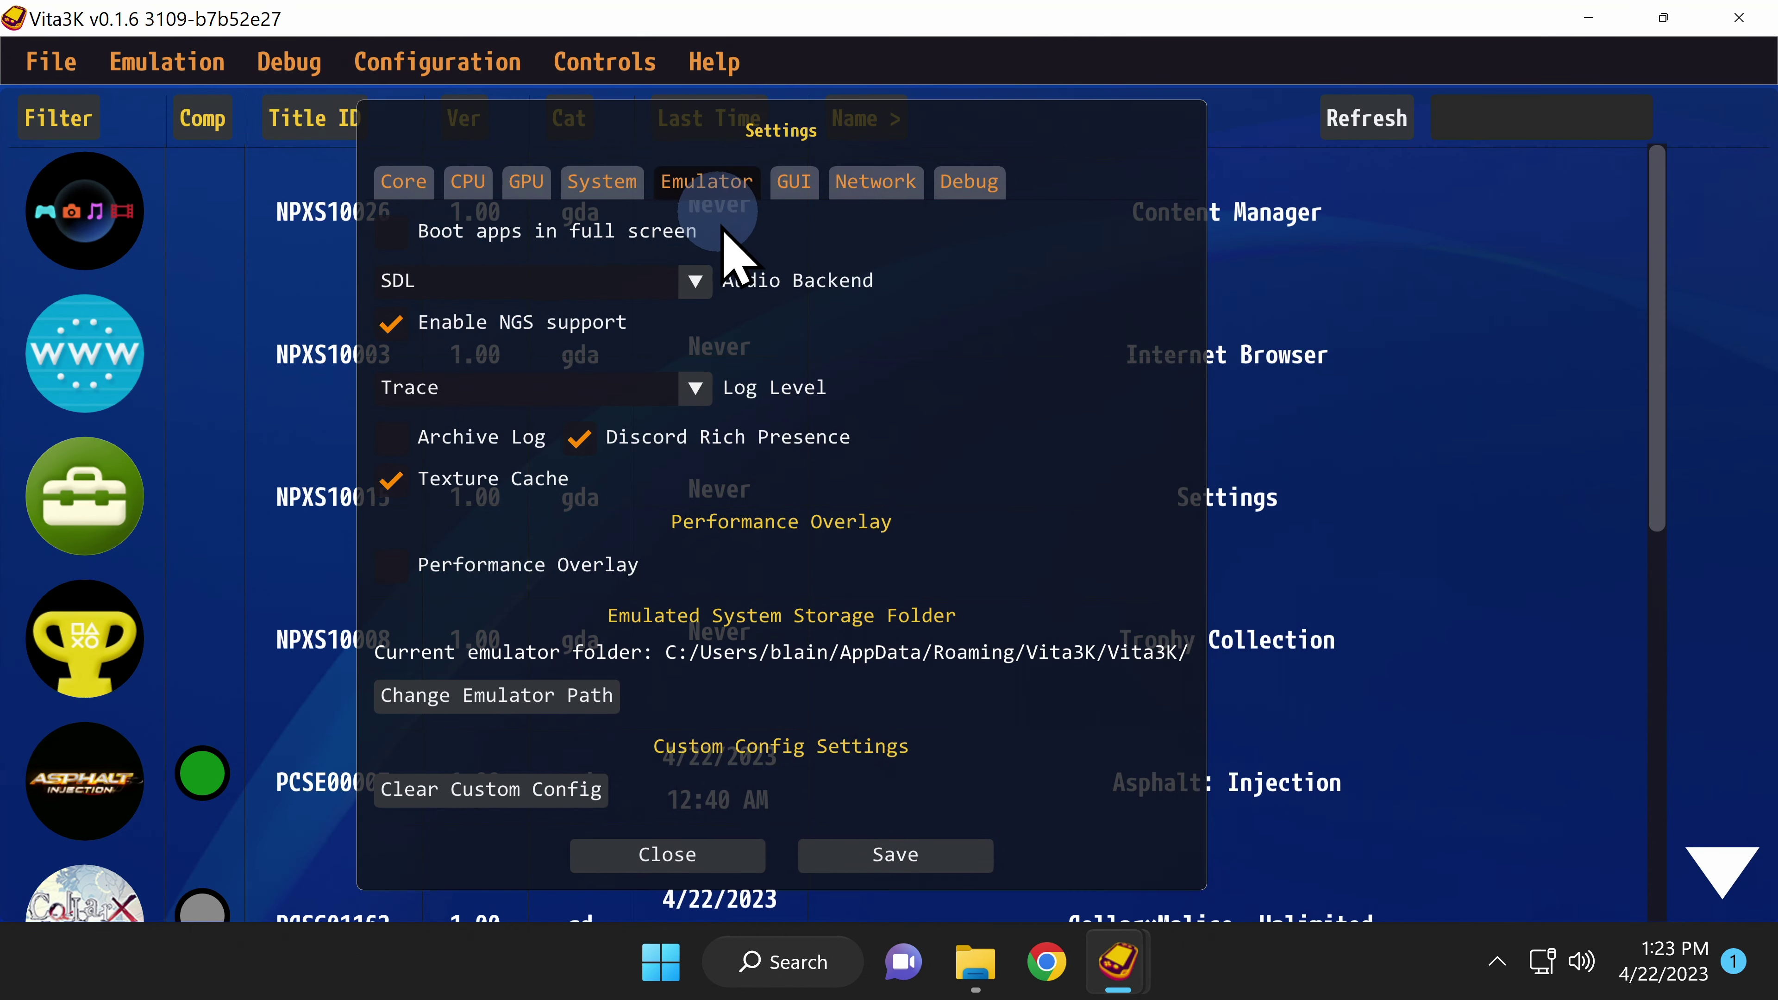
click(470, 236)
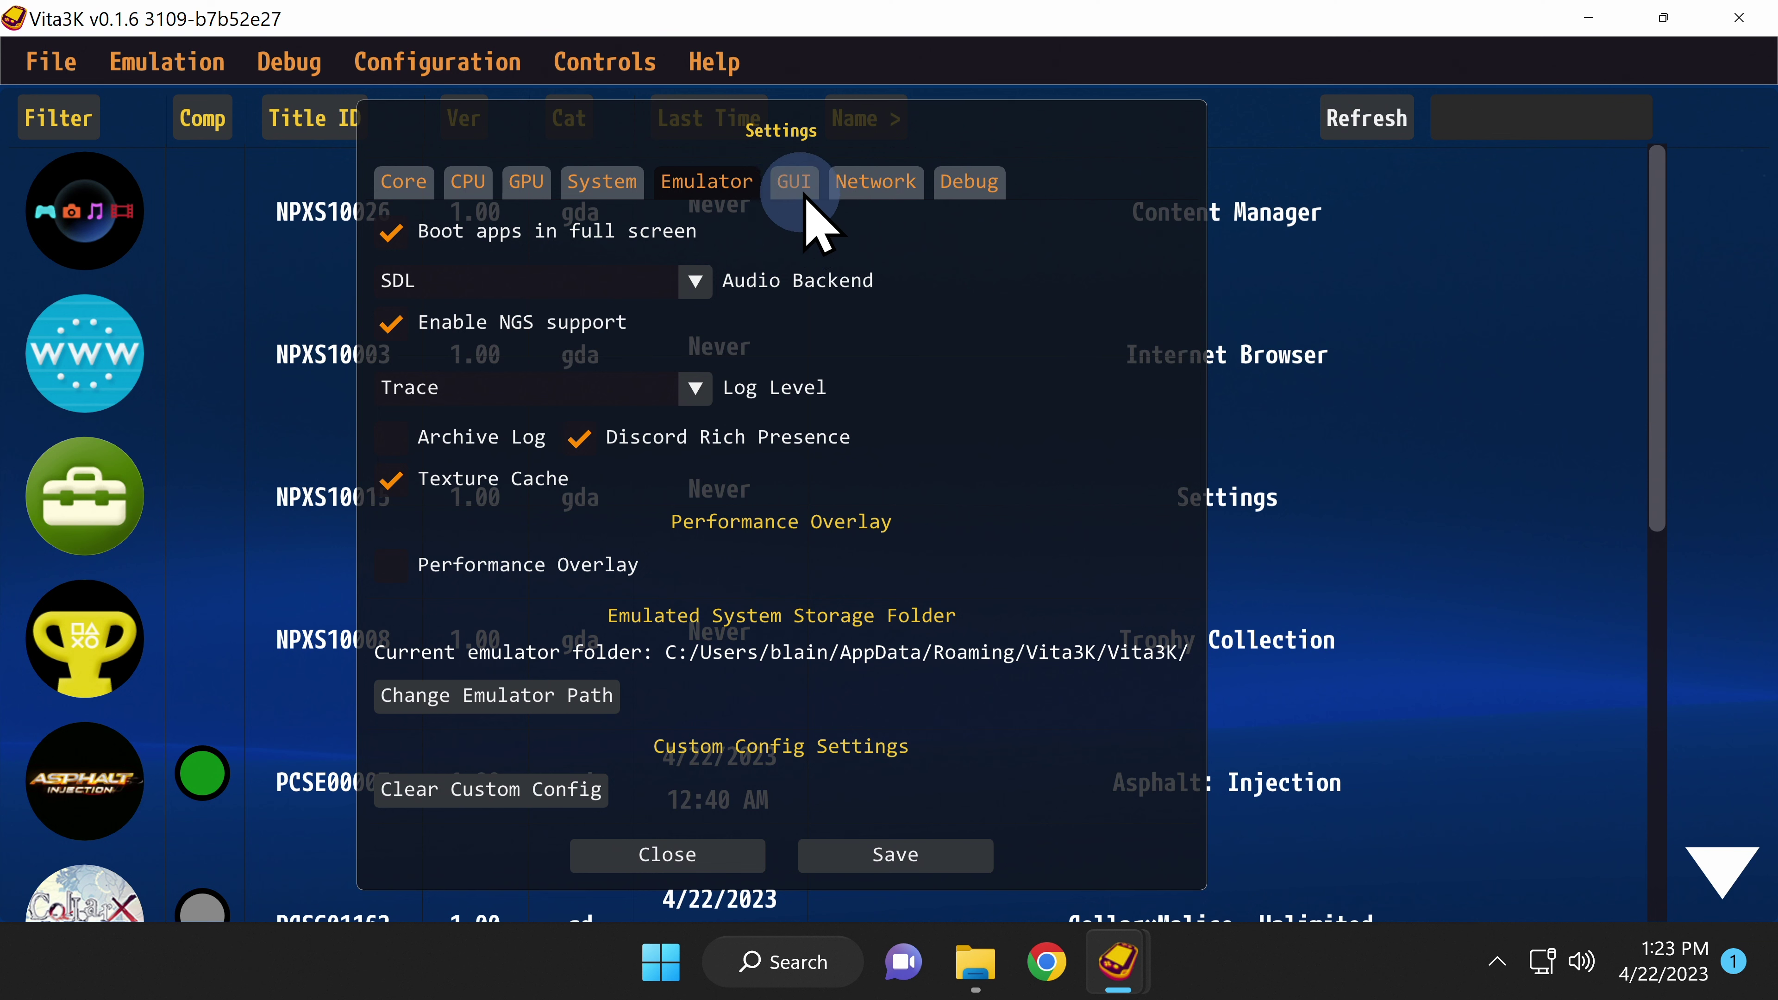
click(795, 183)
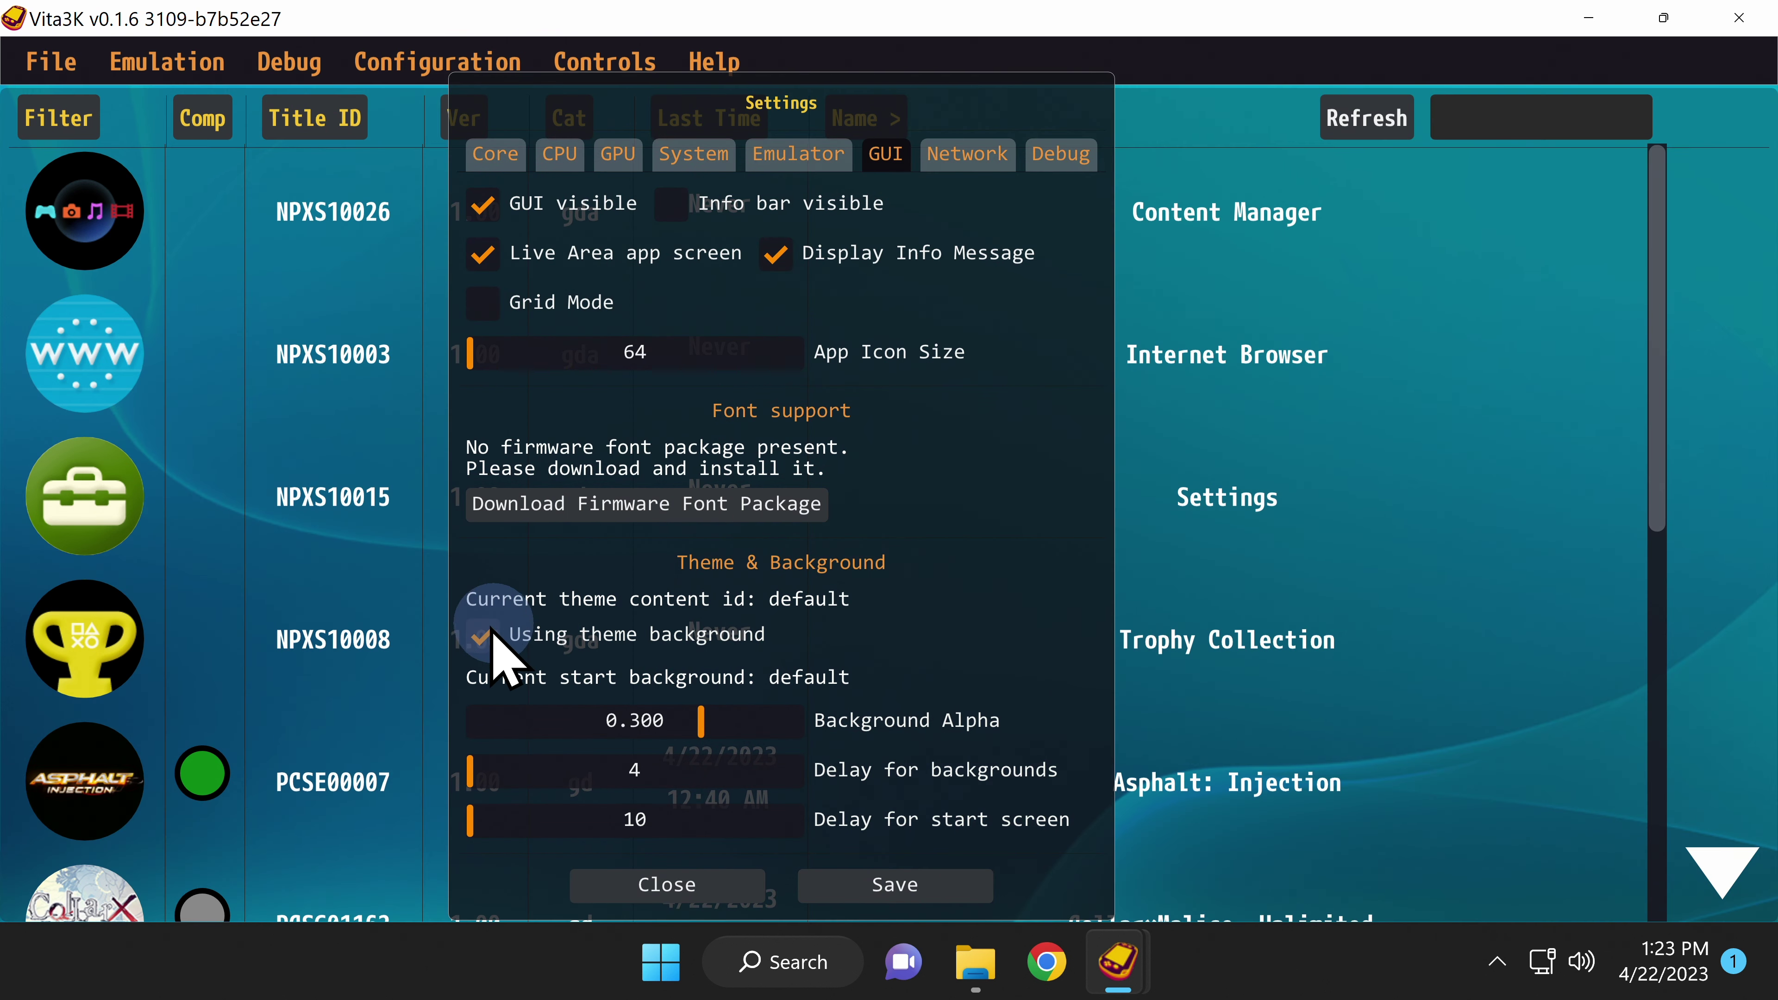
click(494, 634)
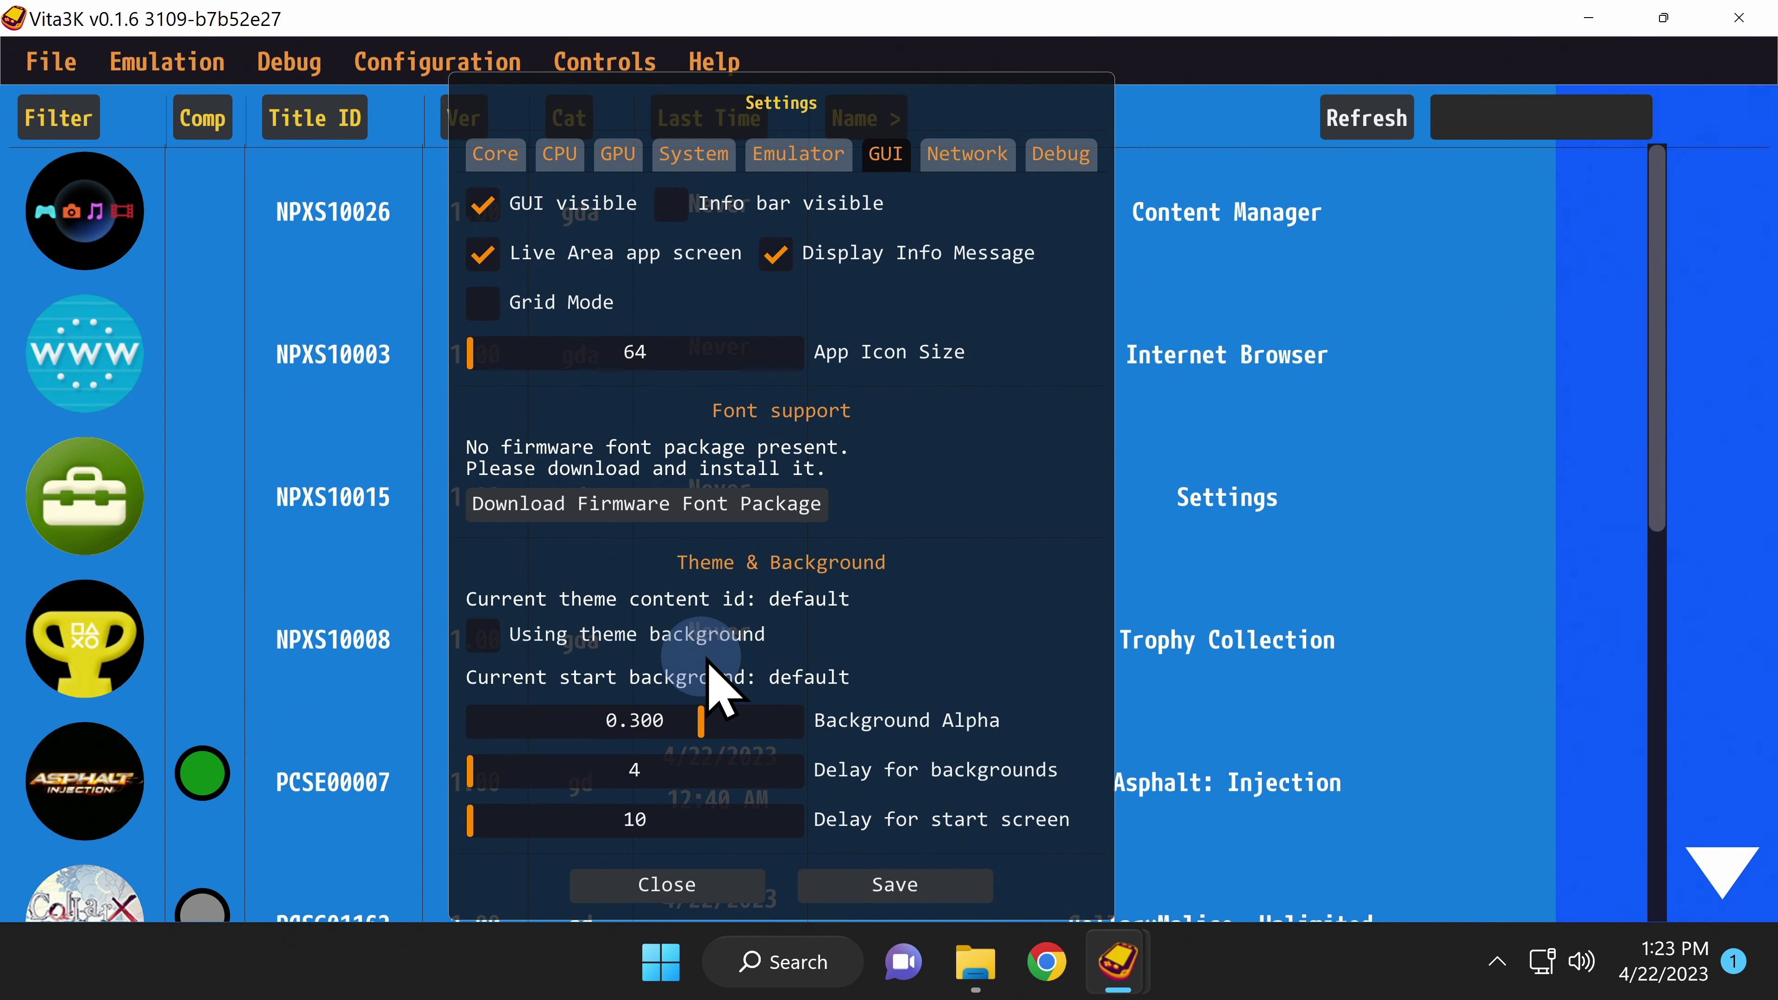
click(889, 886)
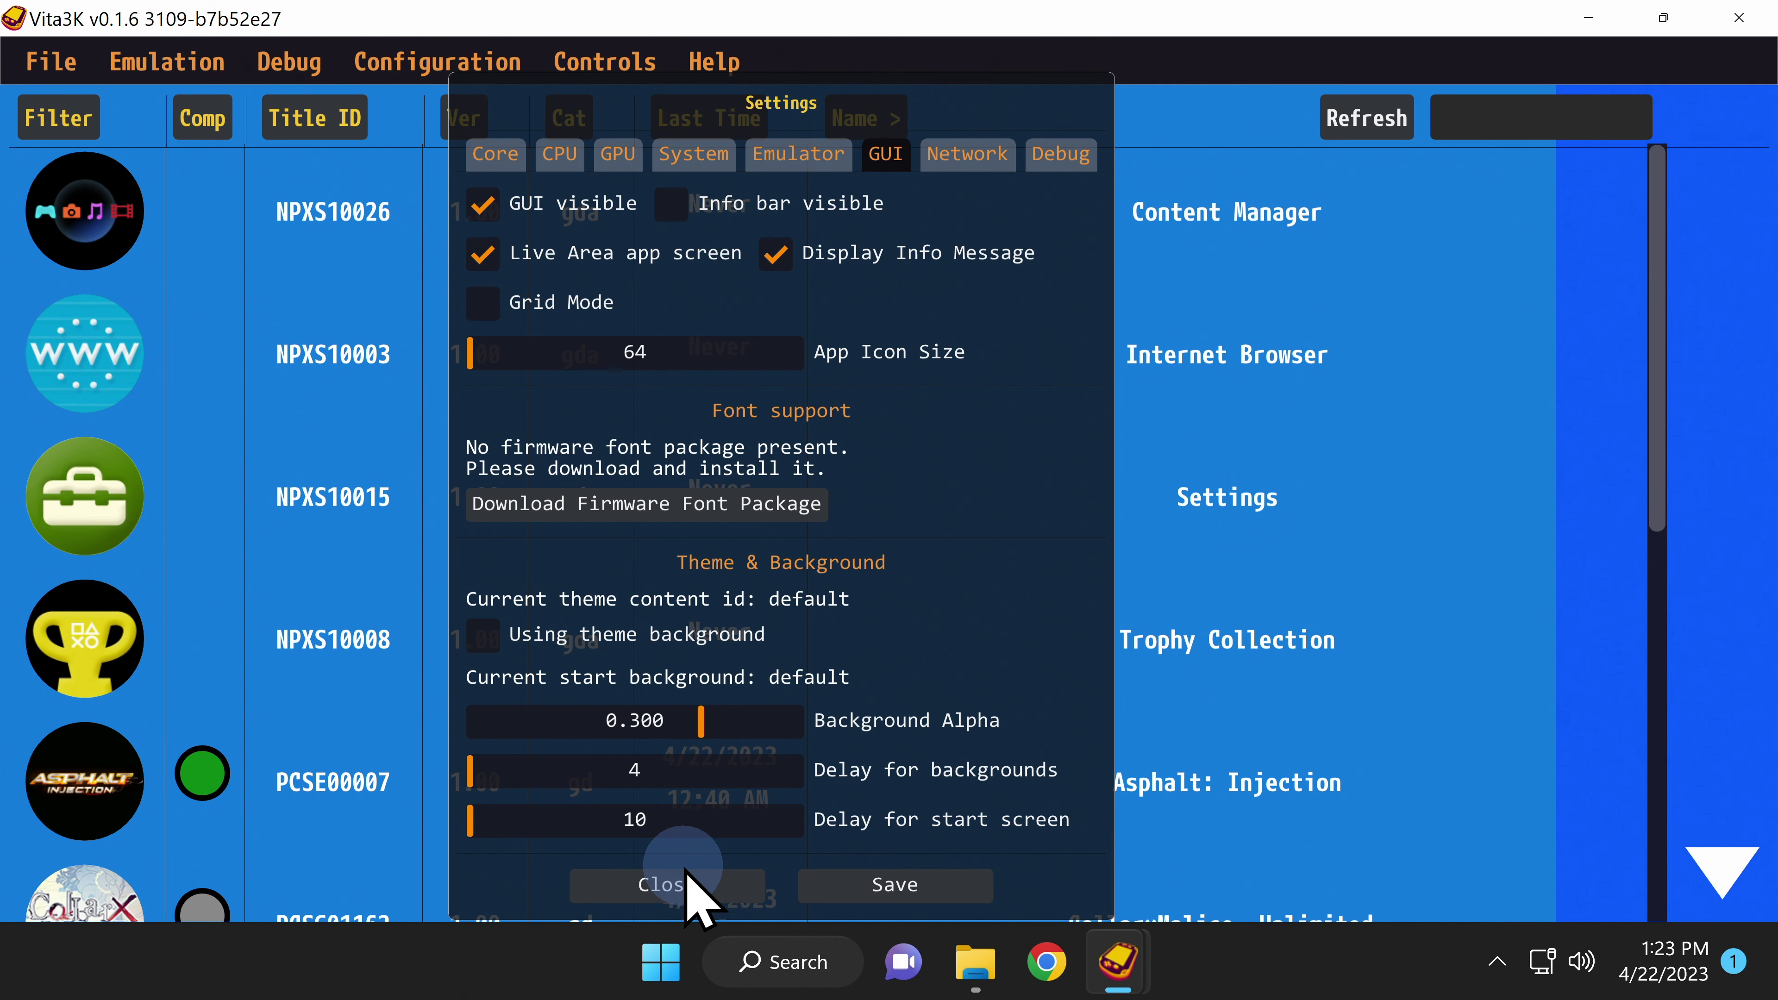
click(672, 884)
scroll(1006, 770, down, 2)
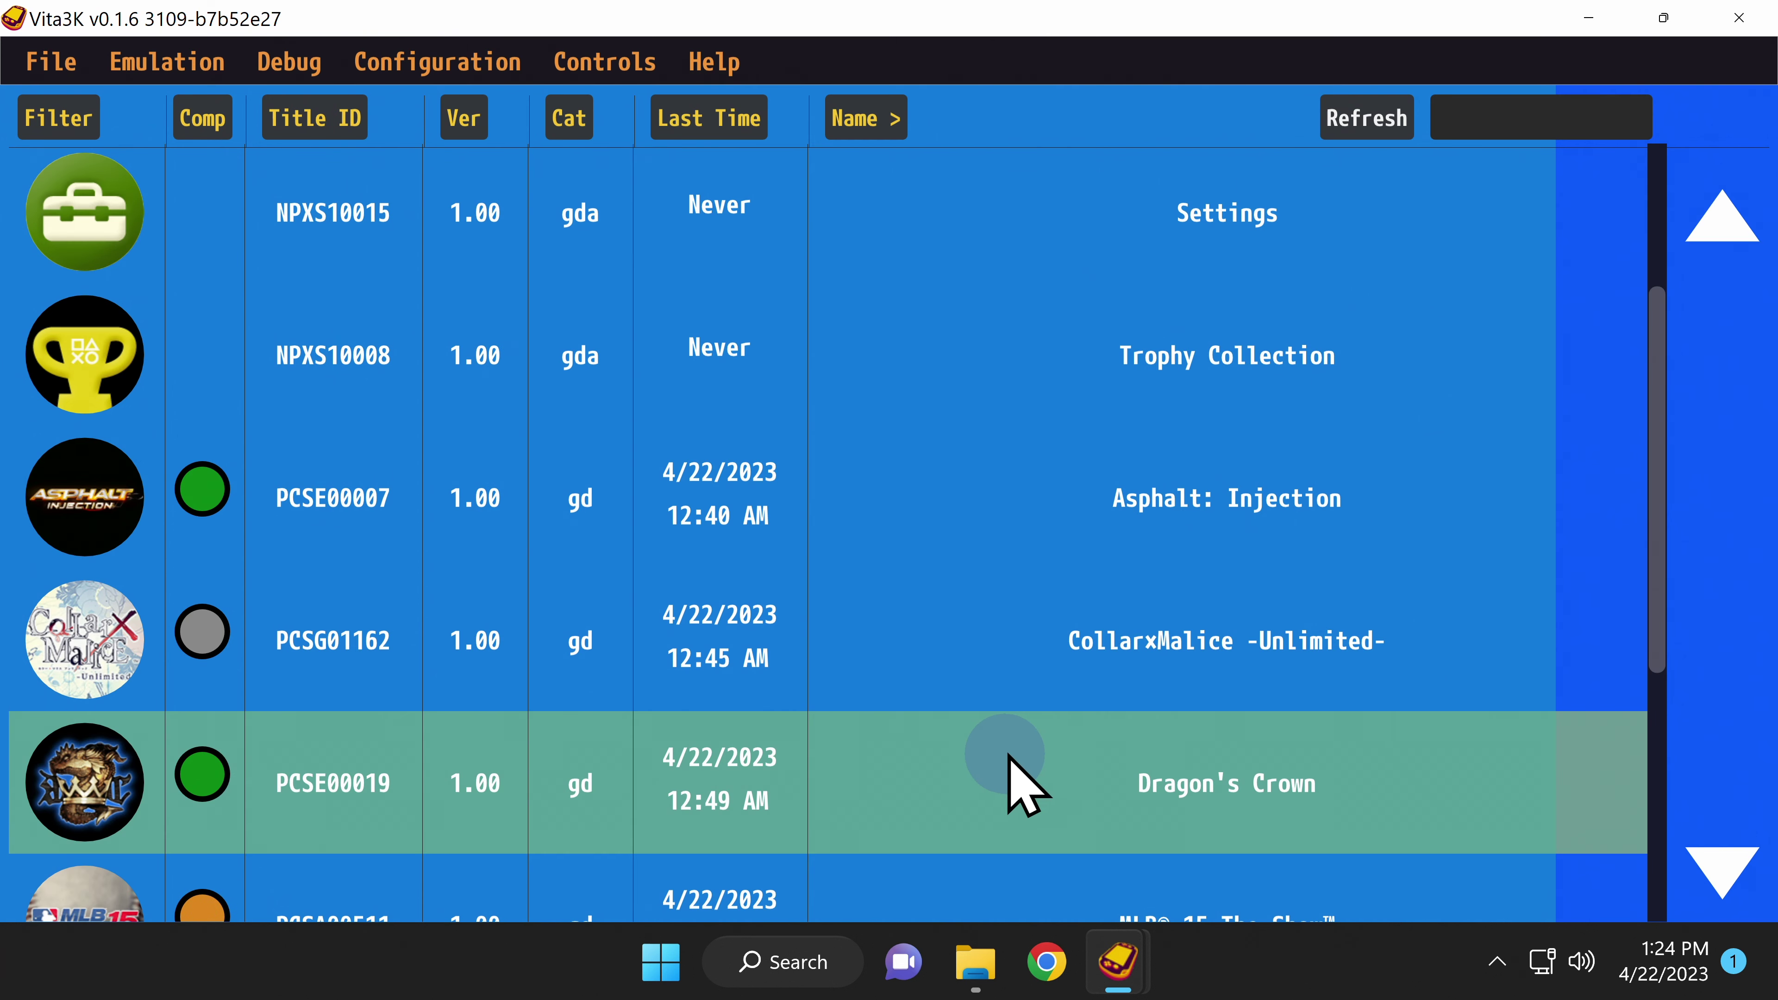
Start Asphalt: Injection from its game page in the app list
click(1167, 505)
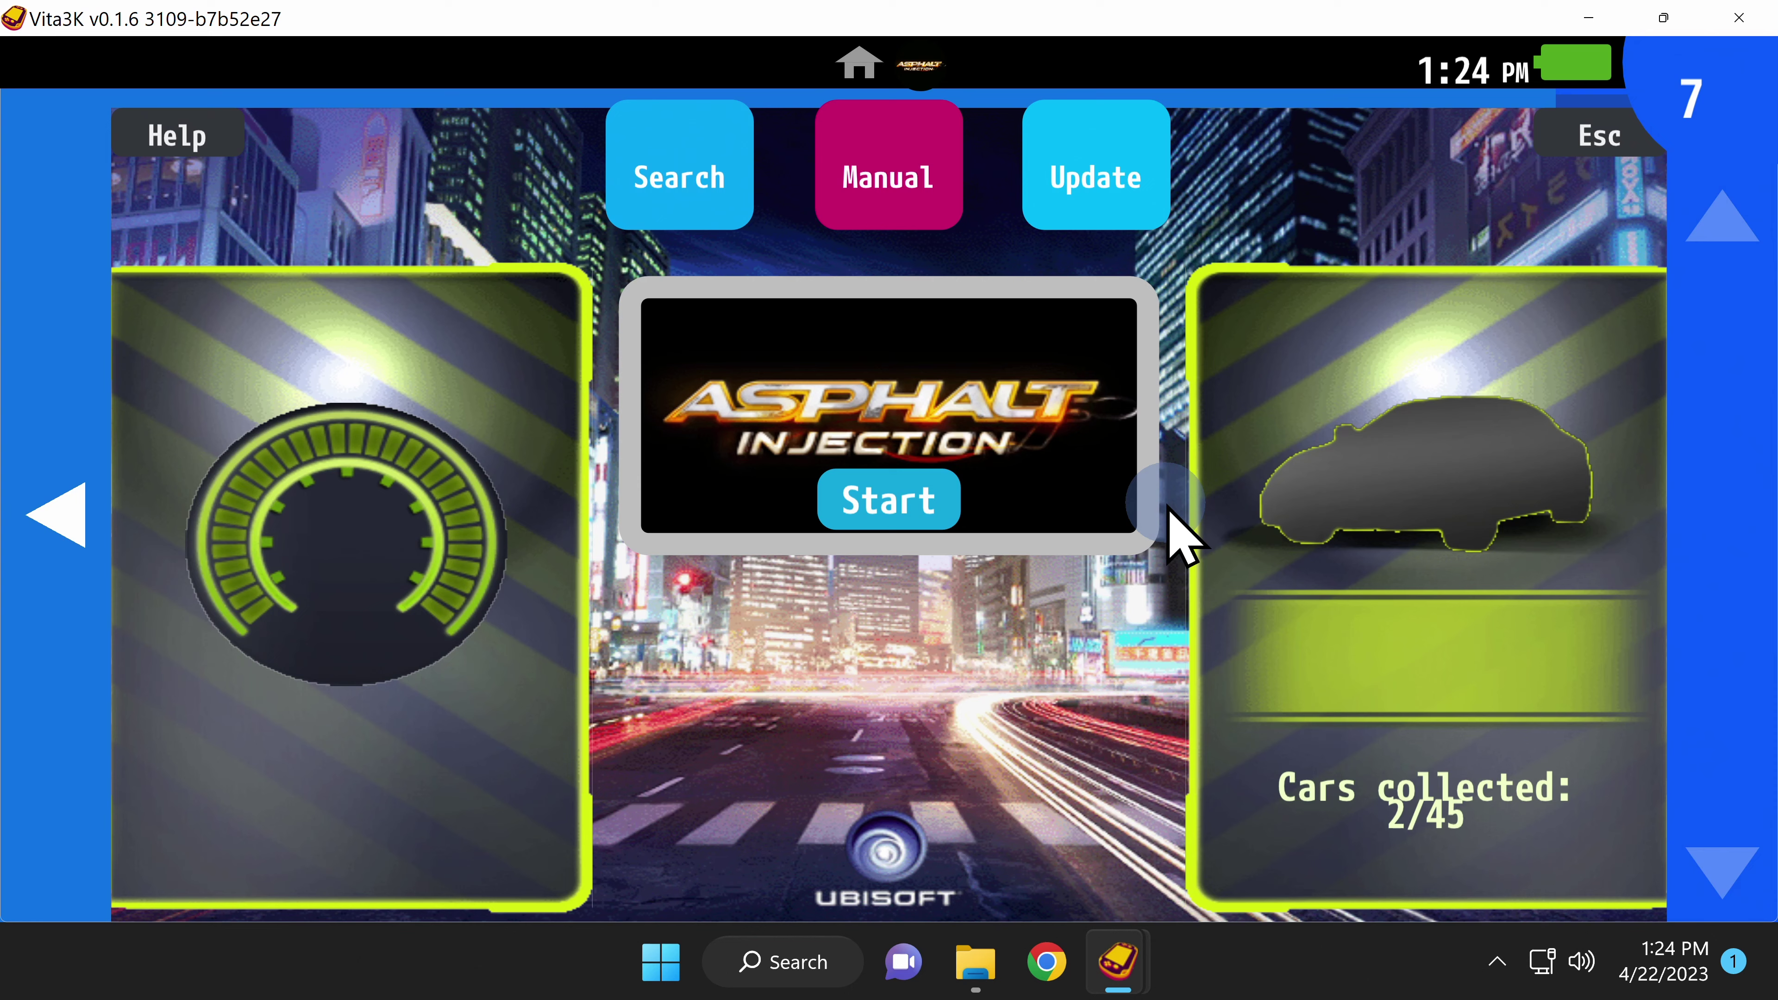
click(960, 472)
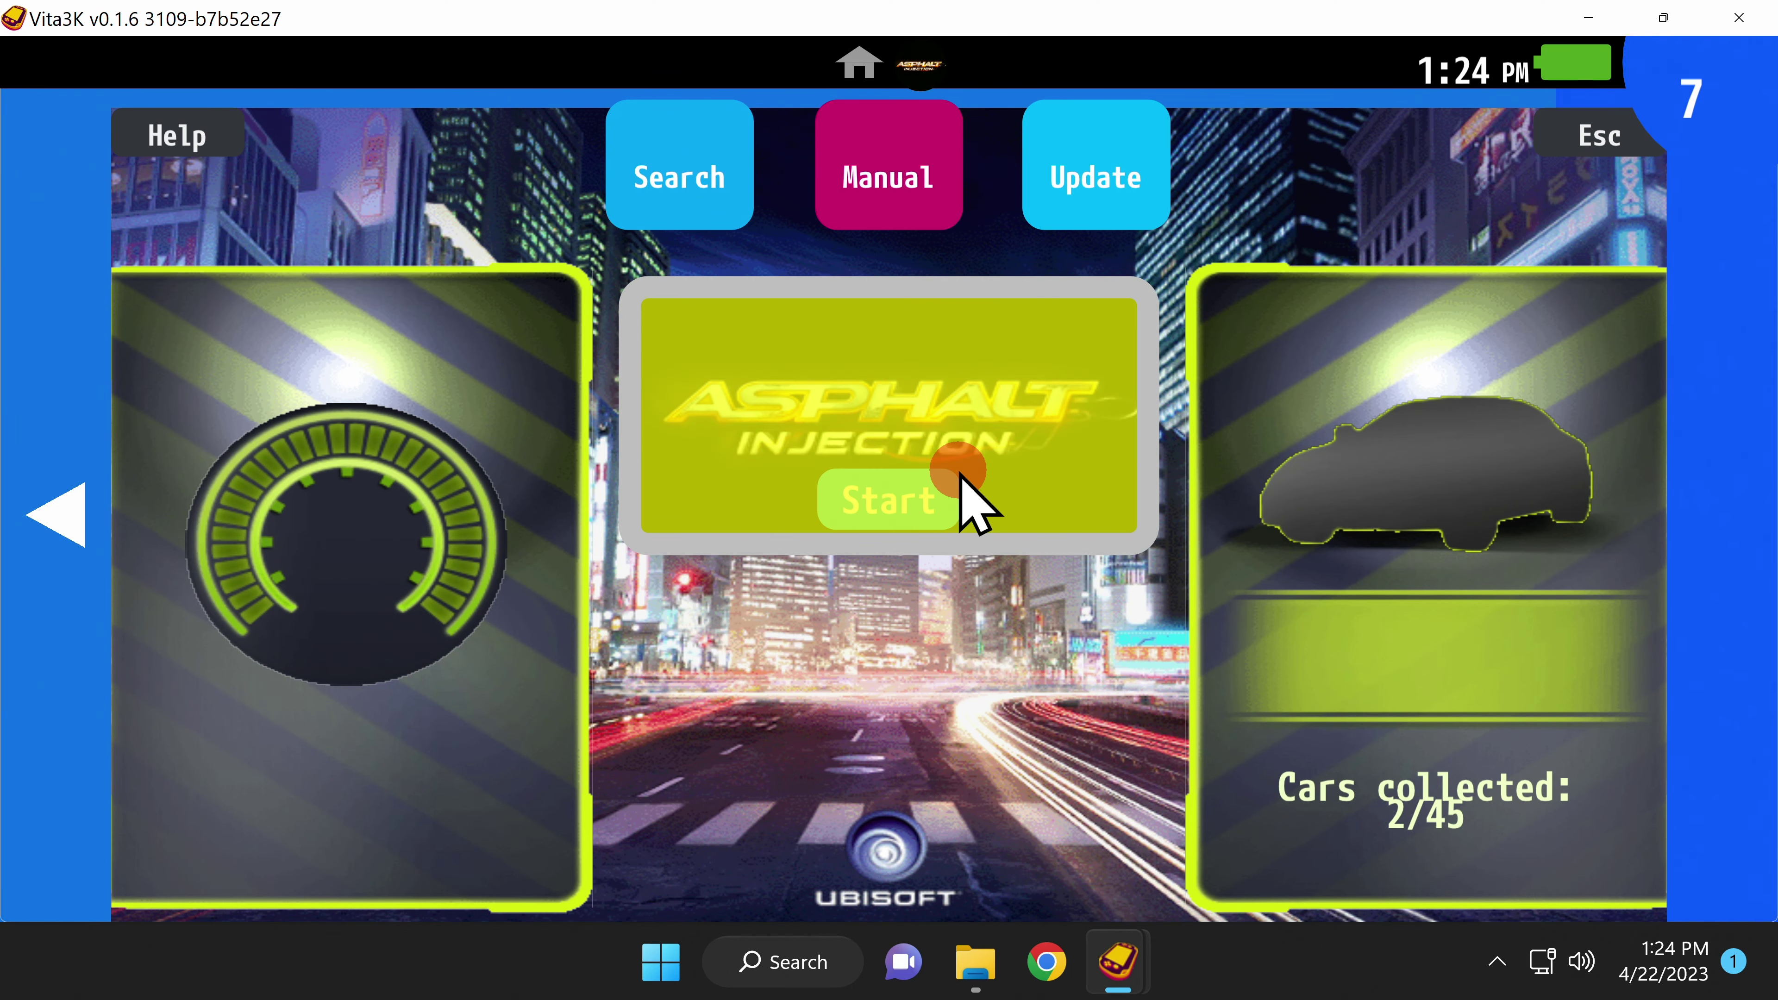